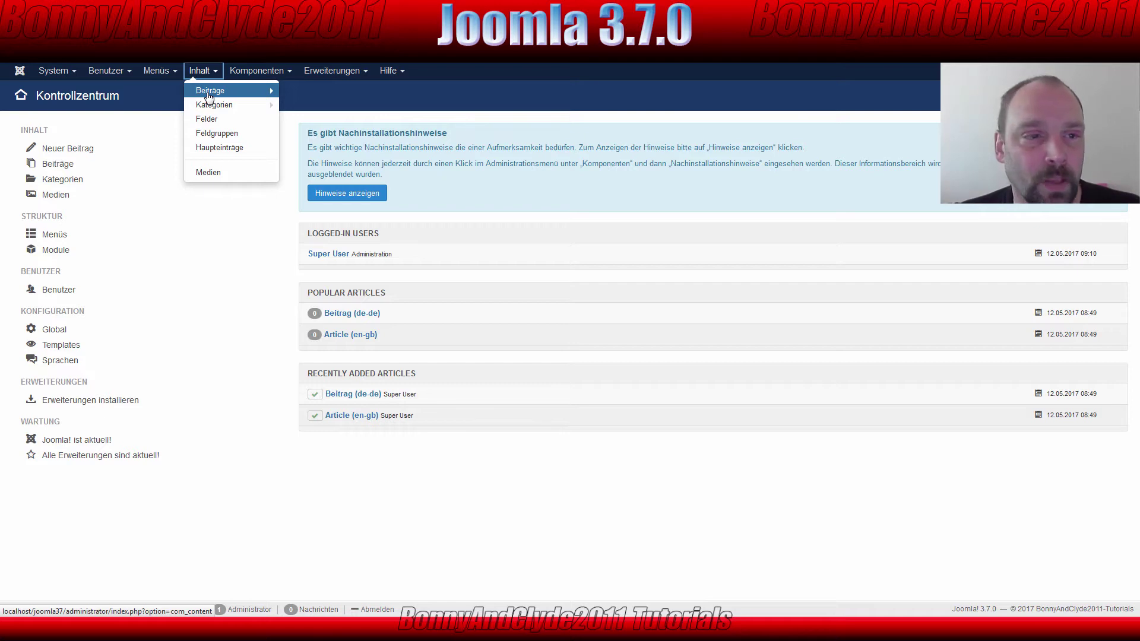
Open the German article "Beitrag (de-de)" for editing from the article list
{"action": "mouse_move", "coordinate": [222, 108]}
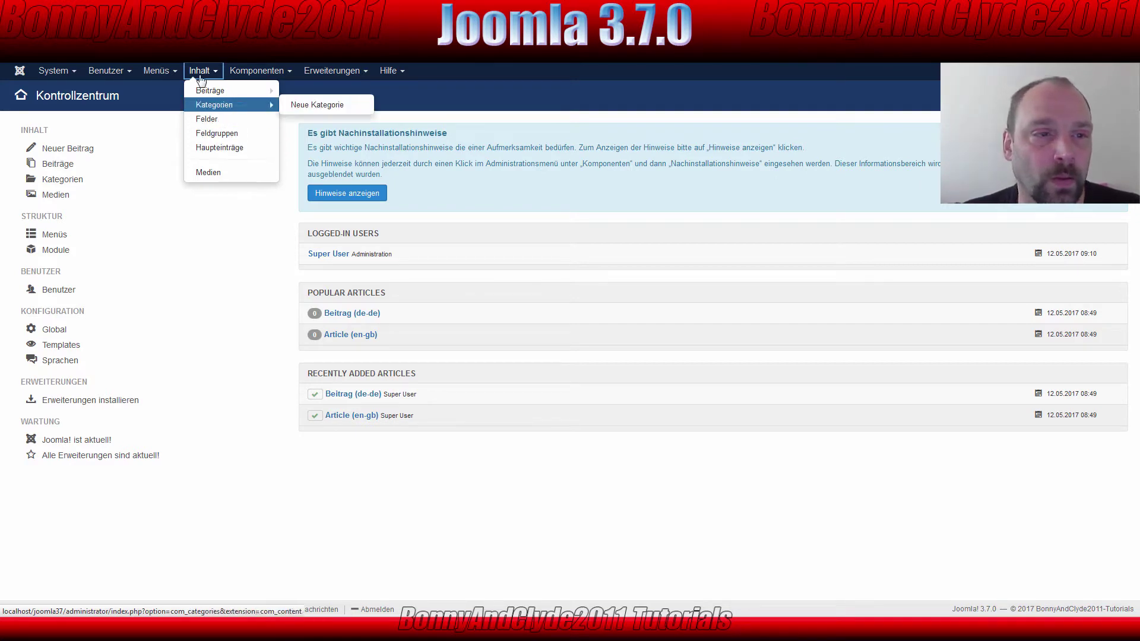
{"action": "left_click", "coordinate": [214, 92]}
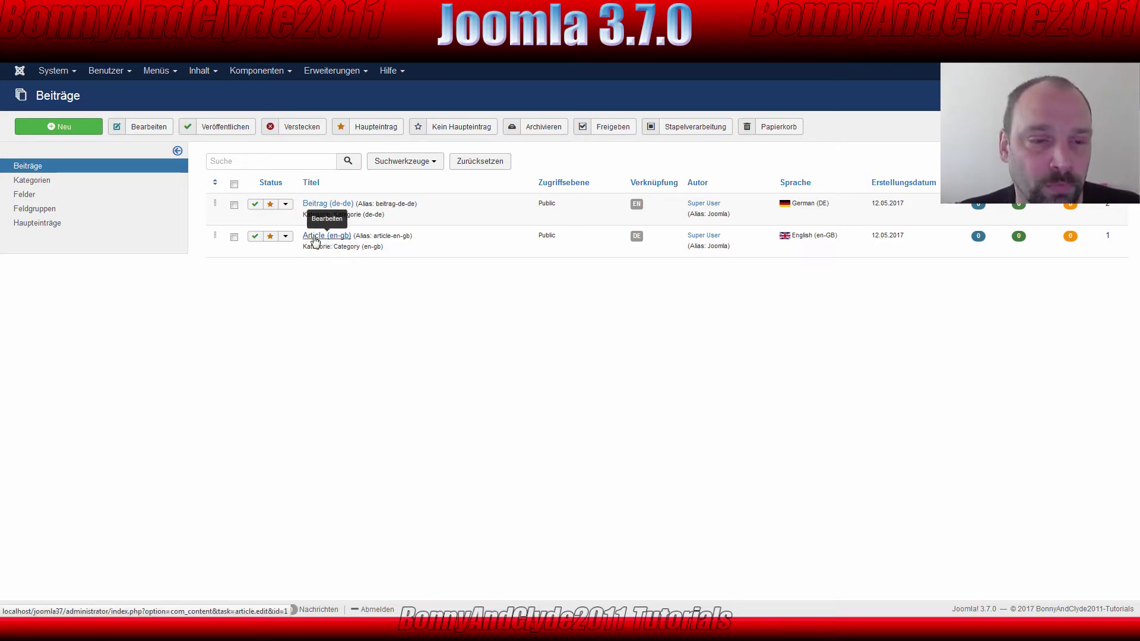
{"action": "left_click", "coordinate": [316, 204]}
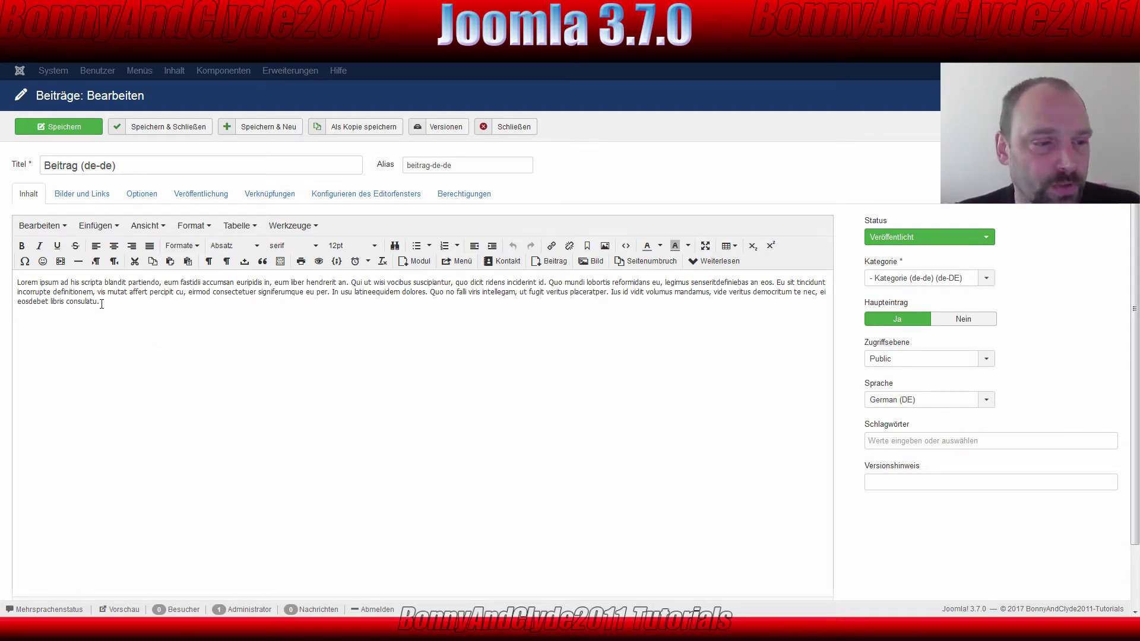
{"action": "triple_click", "coordinate": [23, 282]}
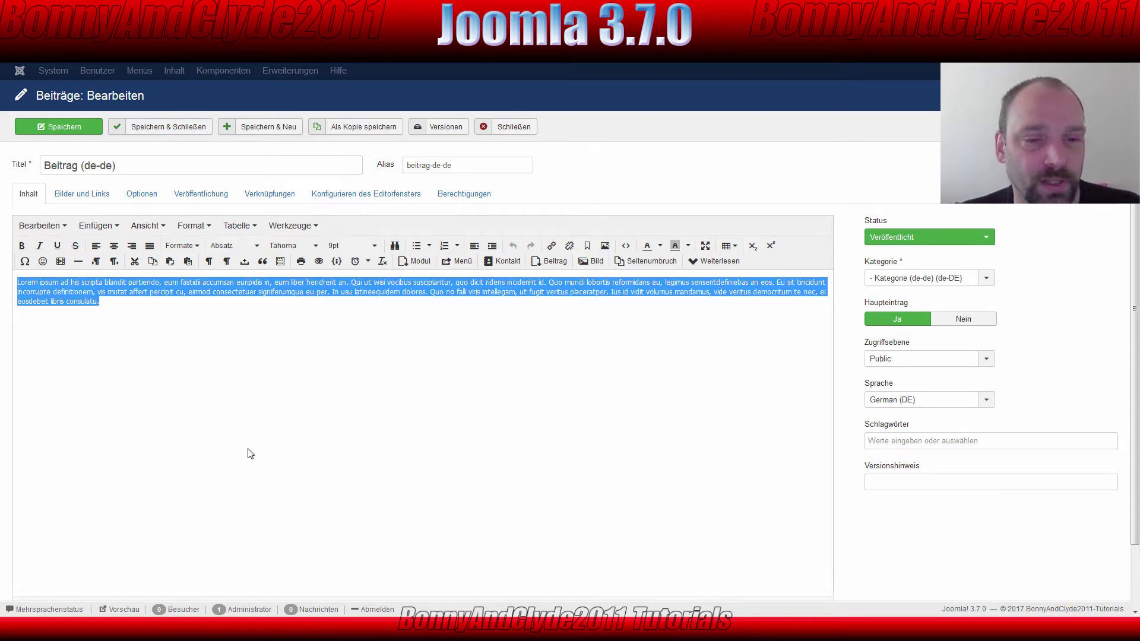
{"action": "left_click", "coordinate": [177, 344]}
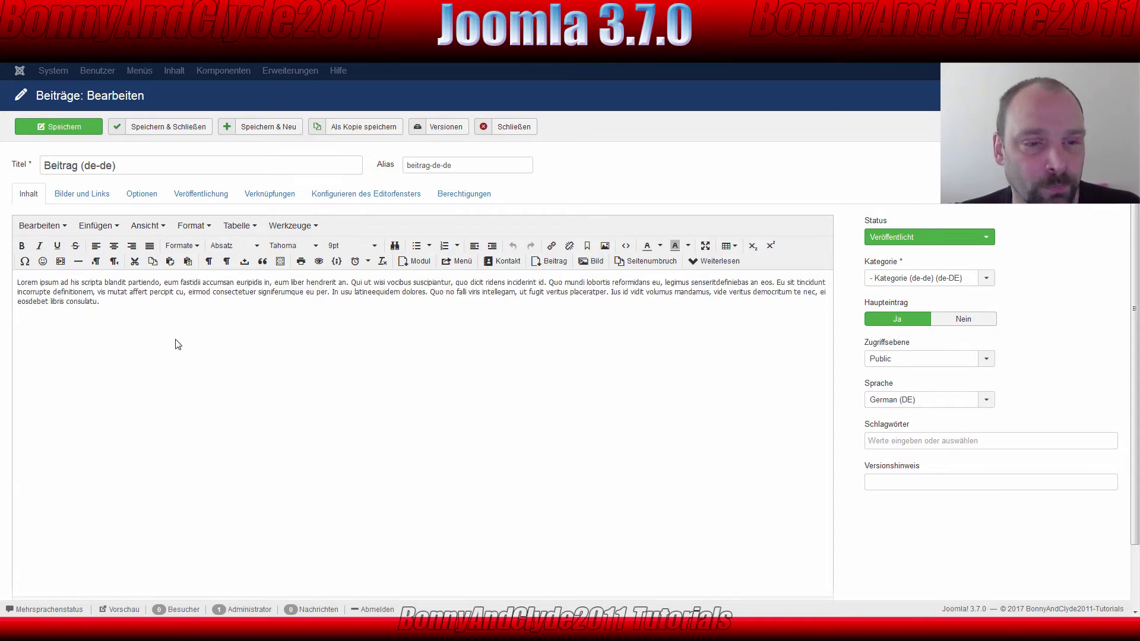
{"action": "left_click_drag", "start_coordinate": [51, 165], "coordinate": [144, 190]}
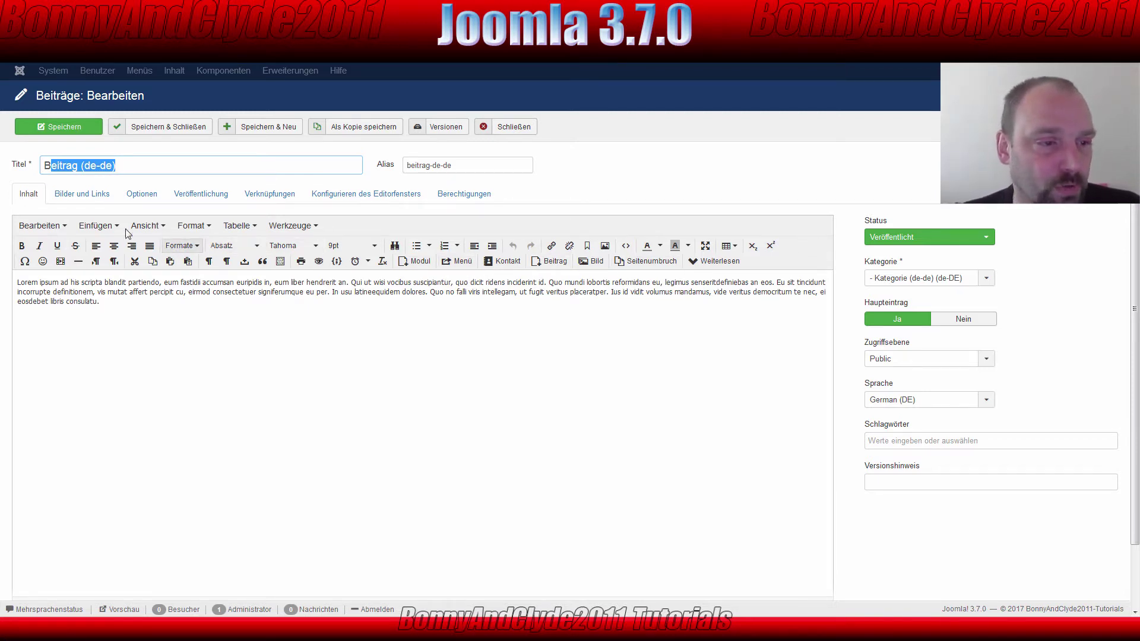
Try bold on "Lorem", underline on "ad" and strikethrough on "blandit" in the article text, closing the article without saving
{"action": "double_click", "coordinate": [30, 282]}
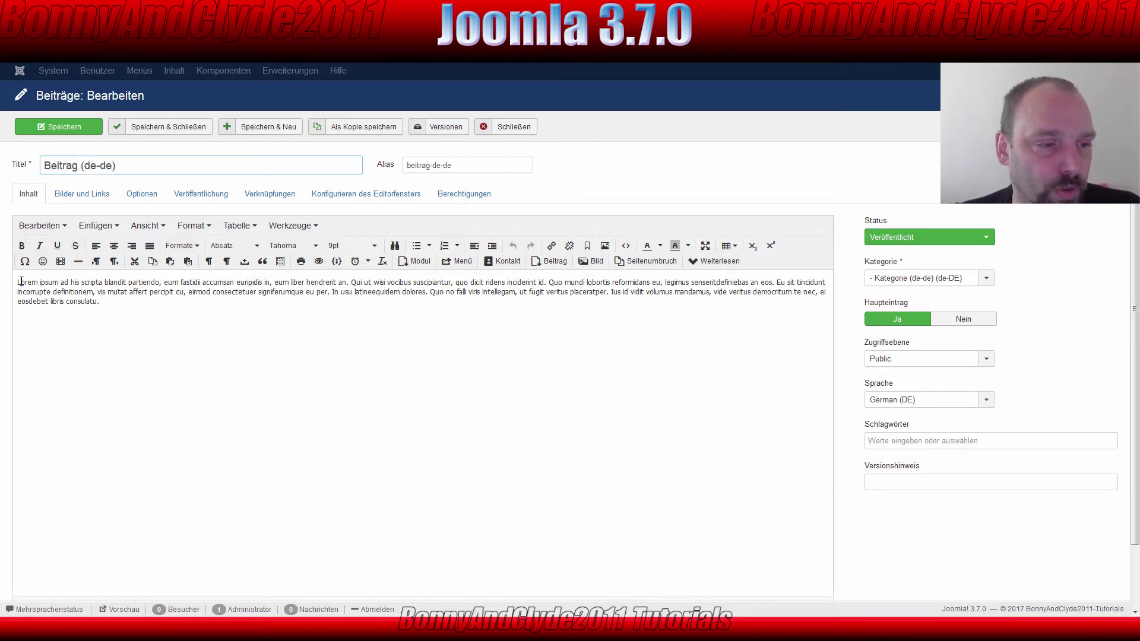
{"action": "left_click", "coordinate": [21, 246]}
{"action": "left_click", "coordinate": [83, 301]}
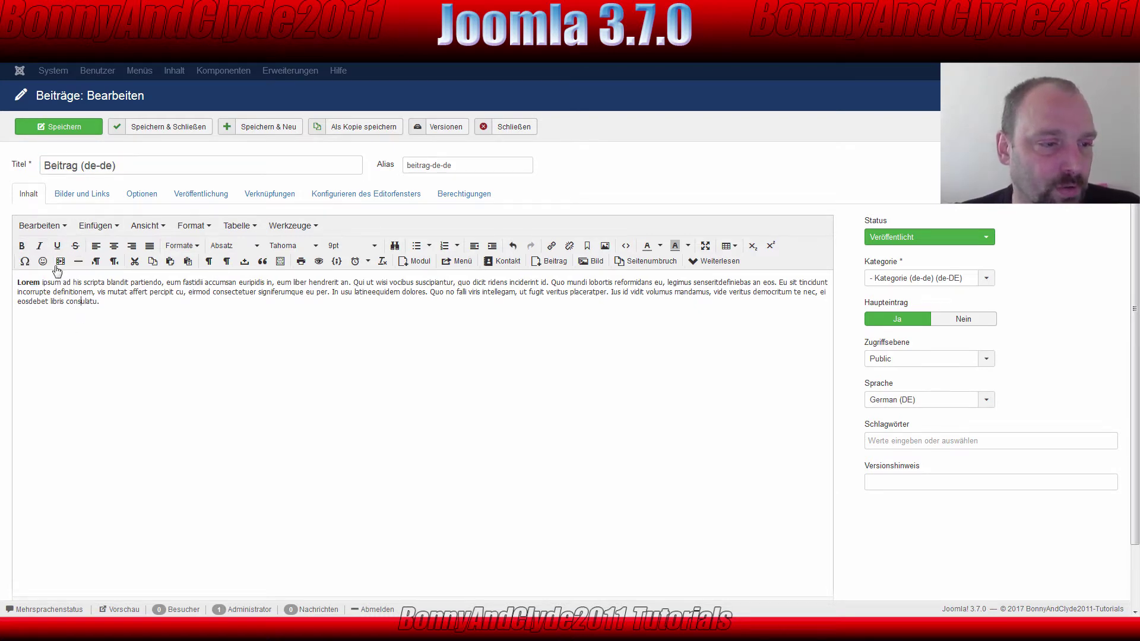
{"action": "double_click", "coordinate": [67, 282]}
{"action": "left_click", "coordinate": [57, 245]}
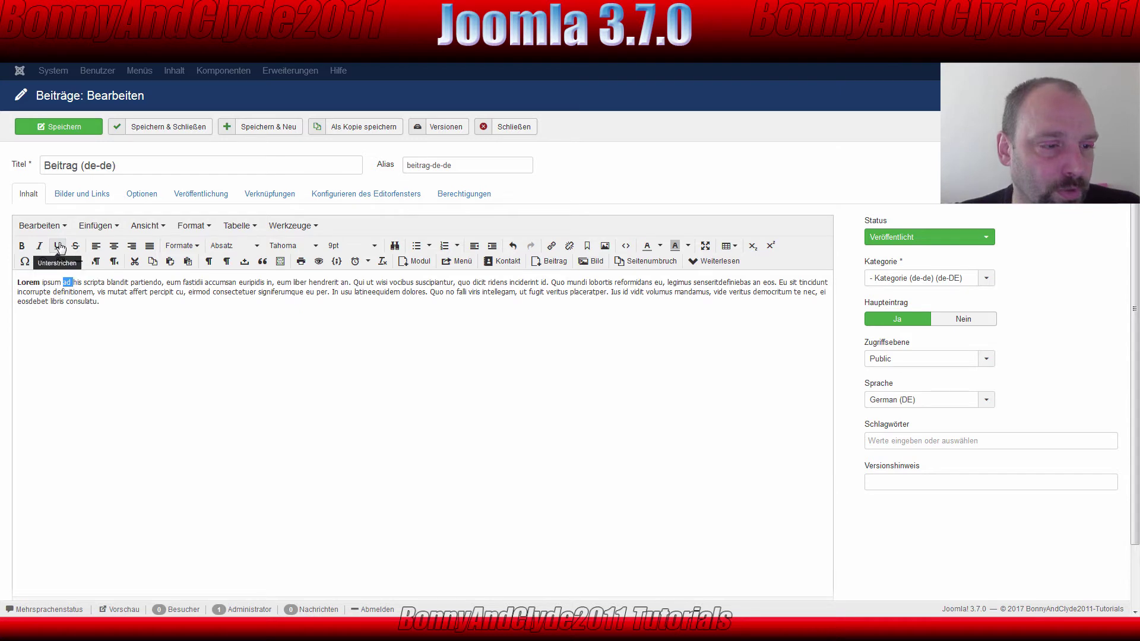
{"action": "left_click", "coordinate": [93, 302]}
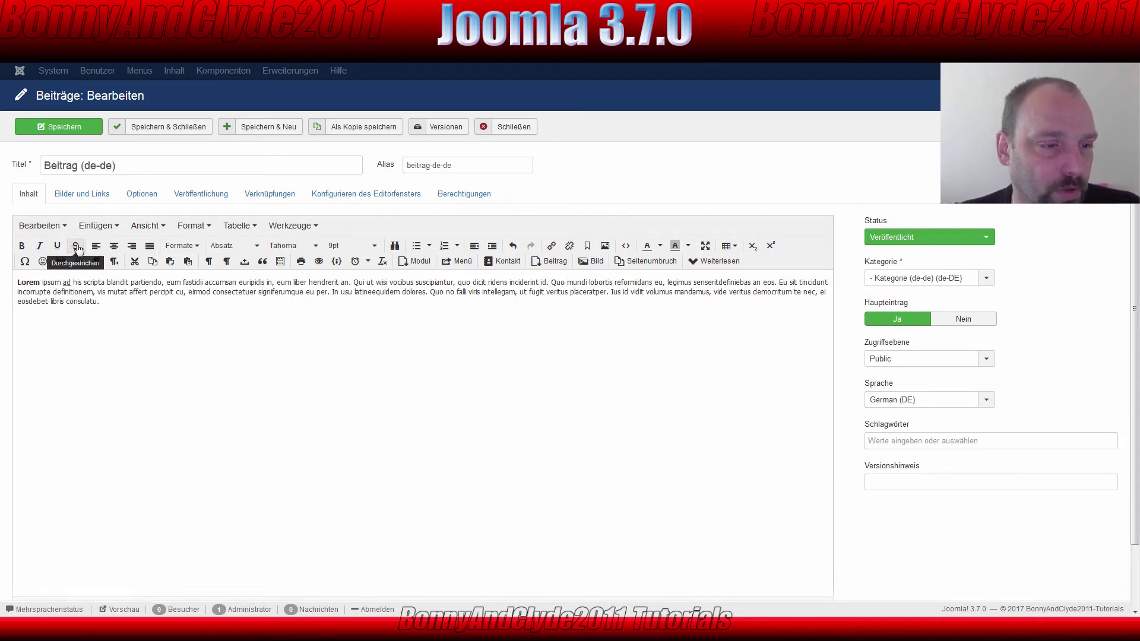
{"action": "double_click", "coordinate": [118, 283]}
{"action": "left_click", "coordinate": [76, 246]}
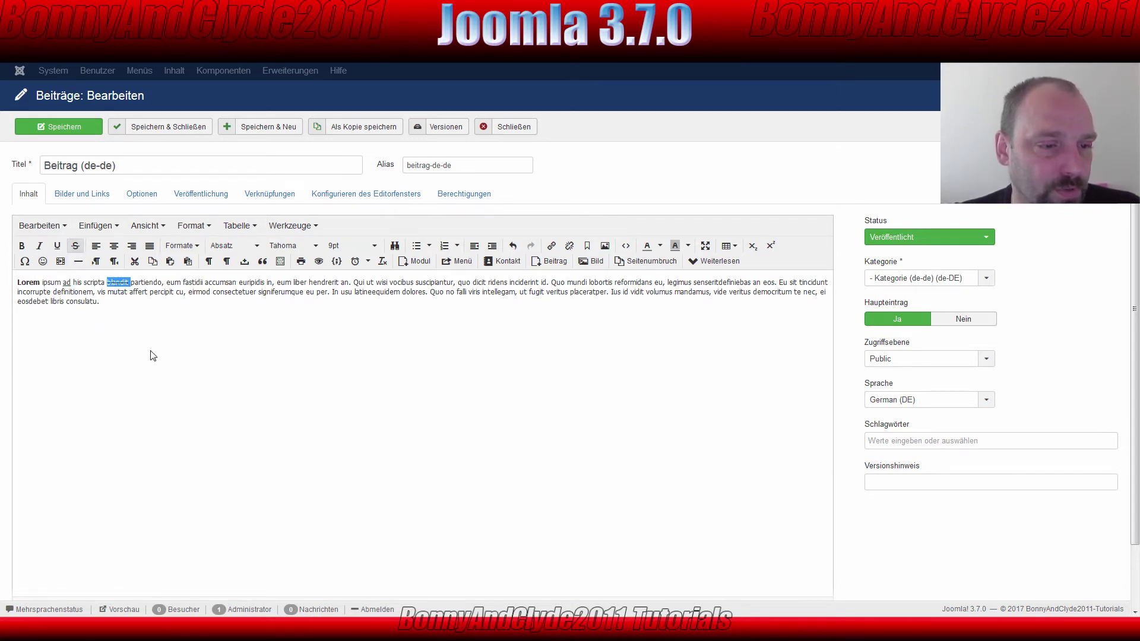
{"action": "left_click", "coordinate": [153, 355]}
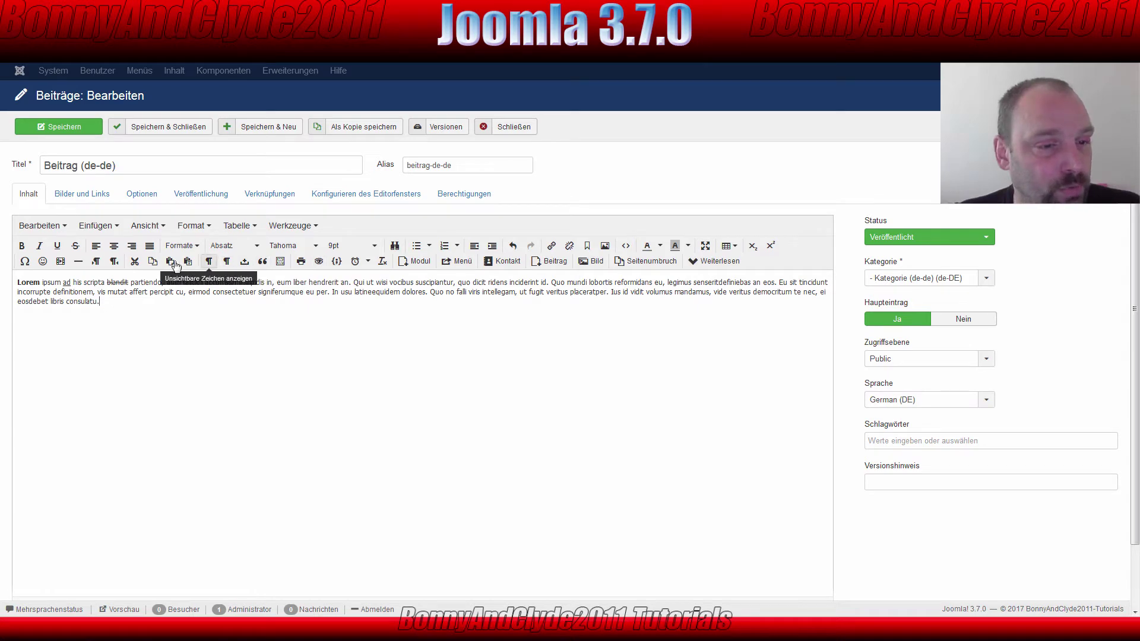
{"action": "left_click", "coordinate": [72, 371]}
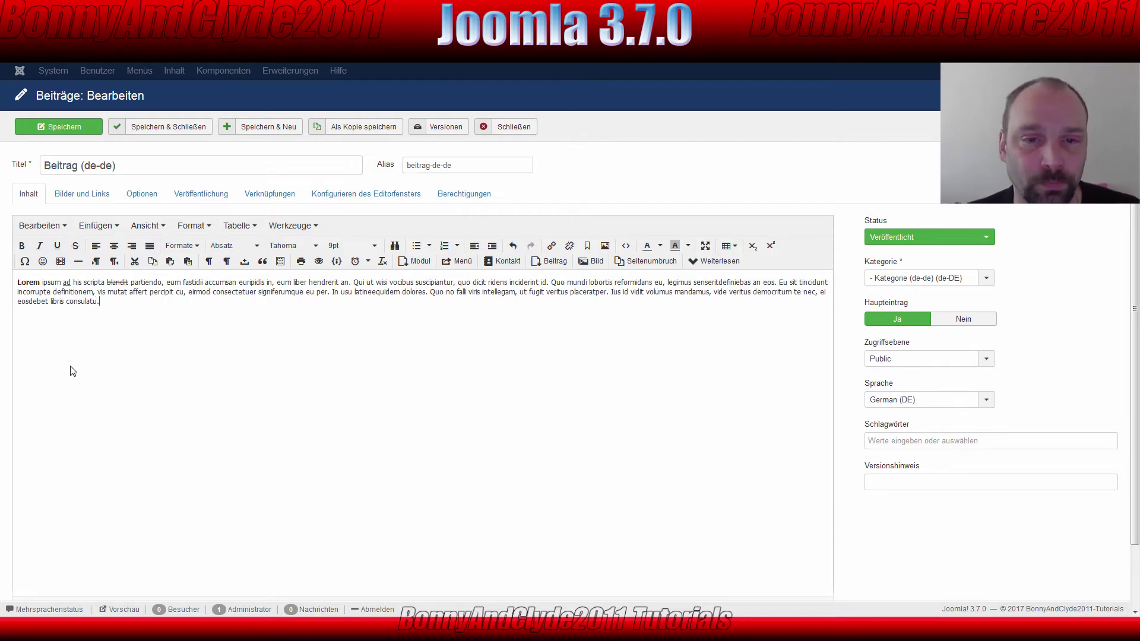
{"action": "left_click", "coordinate": [522, 128]}
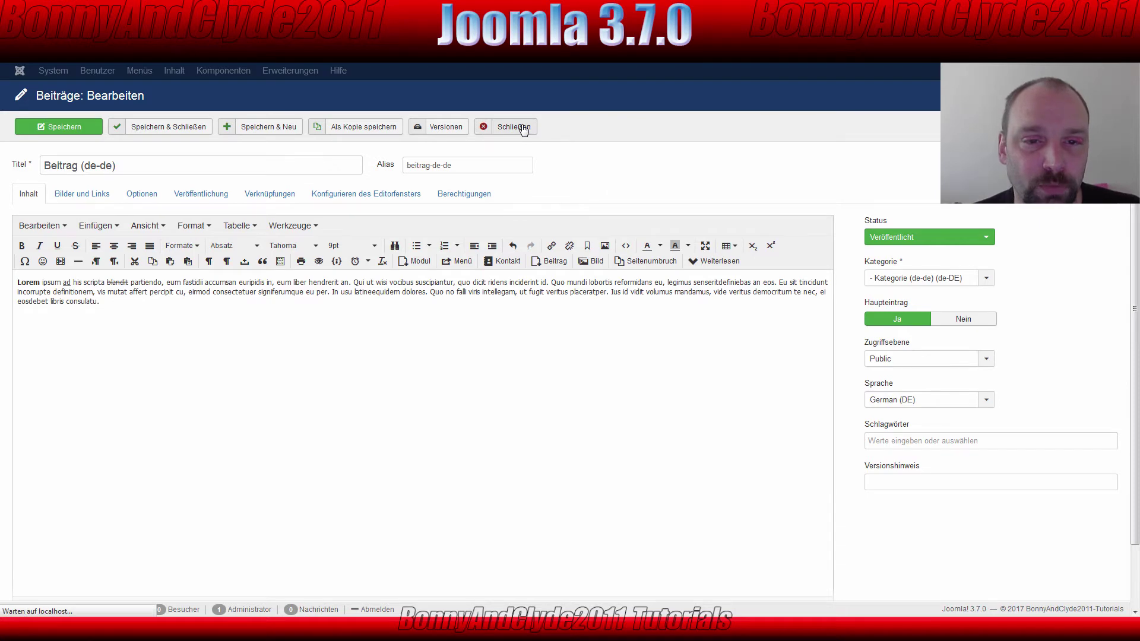
Search the installed plugins for "editor" and open the settings of the Editor - TinyMCE plugin
{"action": "left_click", "coordinate": [333, 70]}
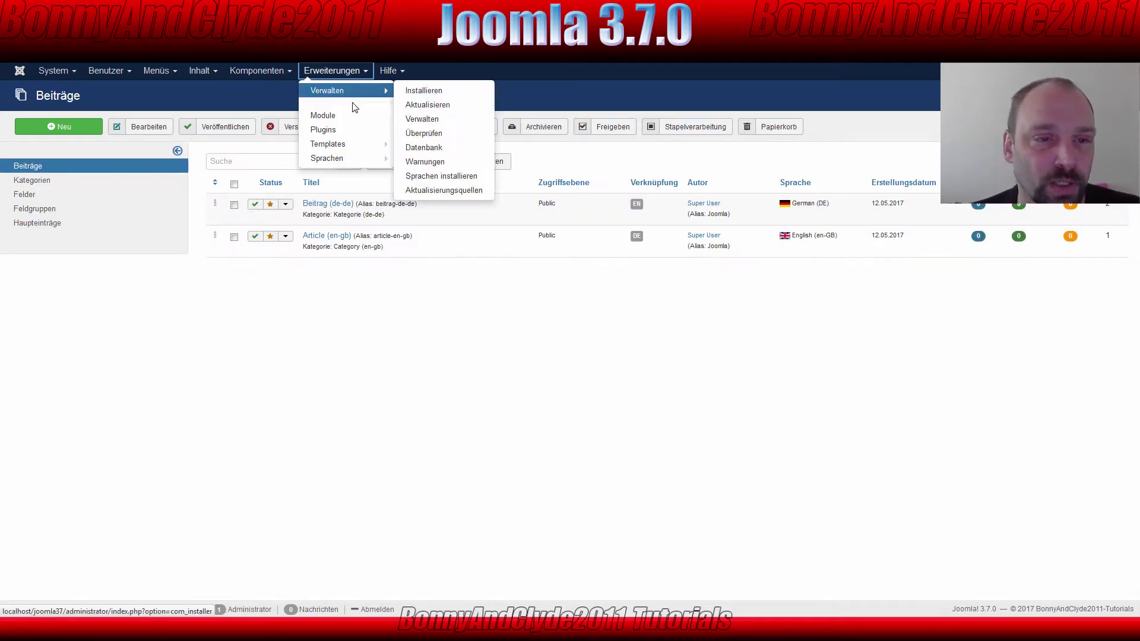
{"action": "left_click", "coordinate": [325, 129]}
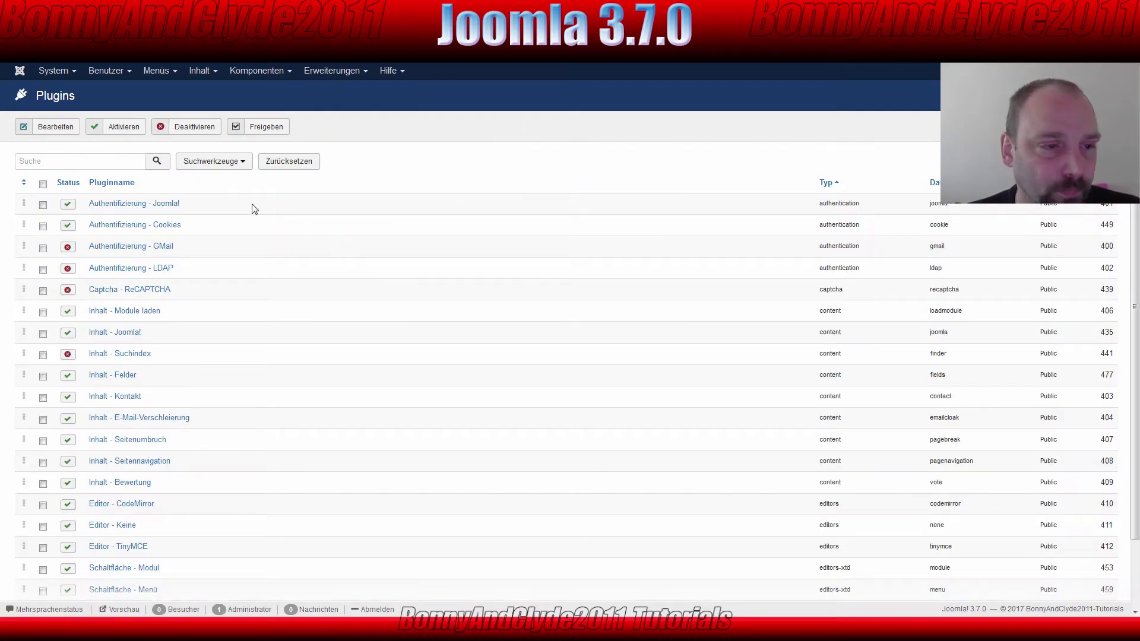
{"action": "left_click", "coordinate": [37, 163]}
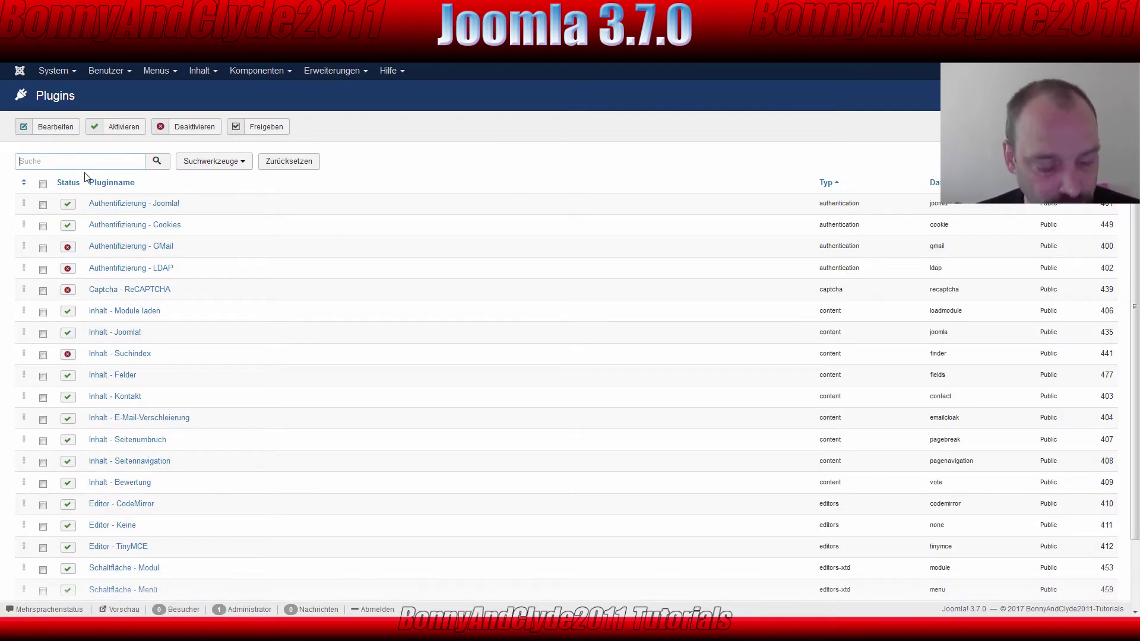
{"action": "type", "text": "editor"}
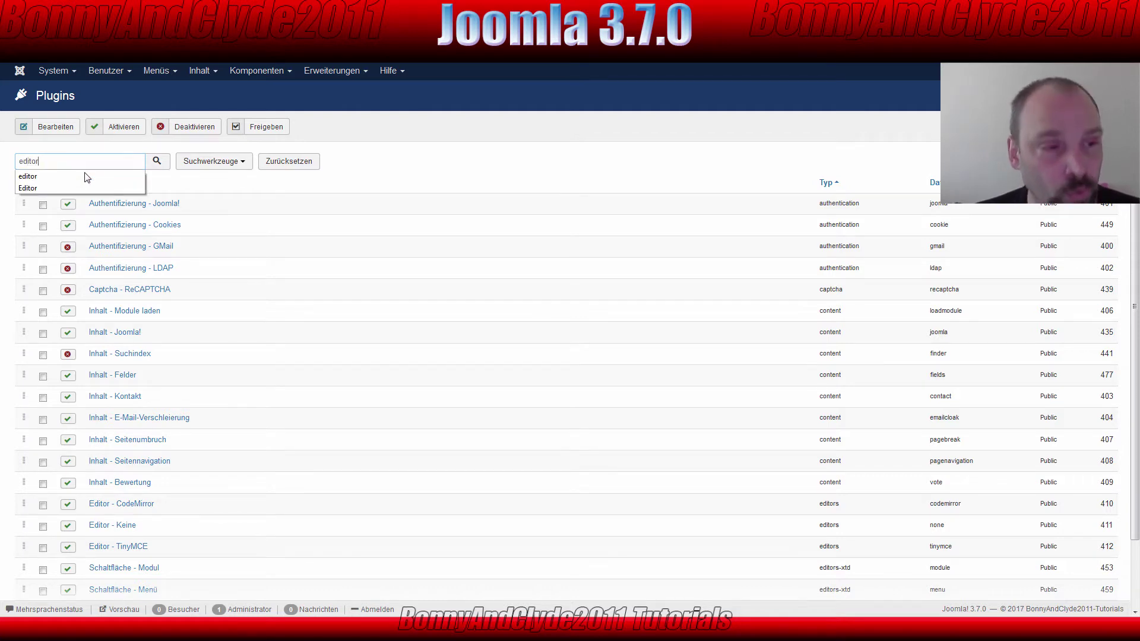
{"action": "key", "text": "Return"}
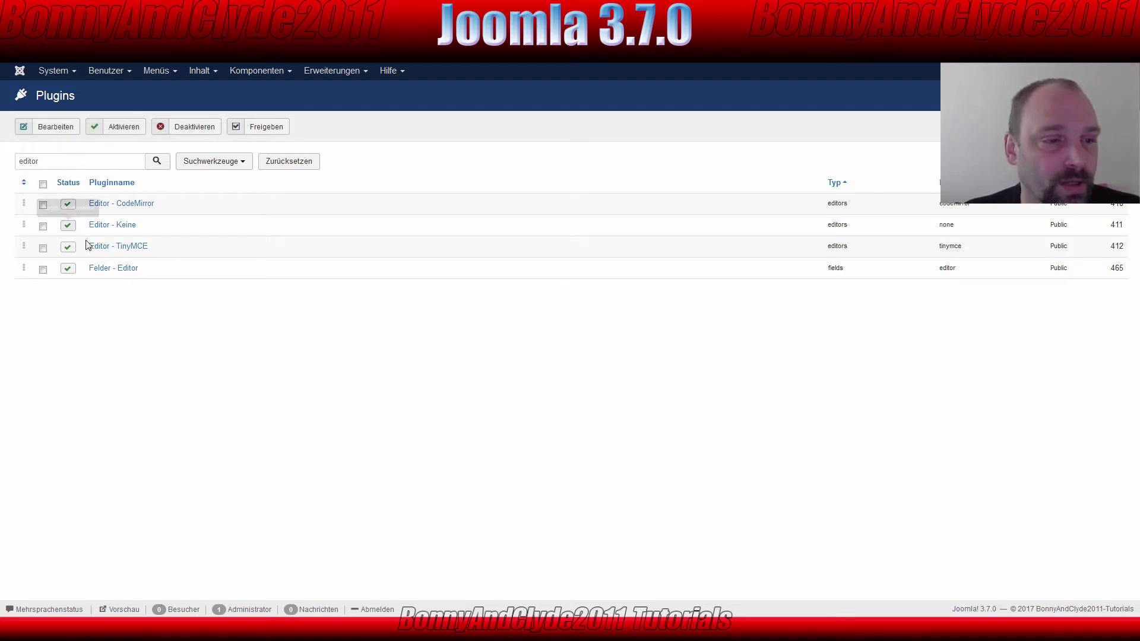
{"action": "left_click", "coordinate": [120, 247]}
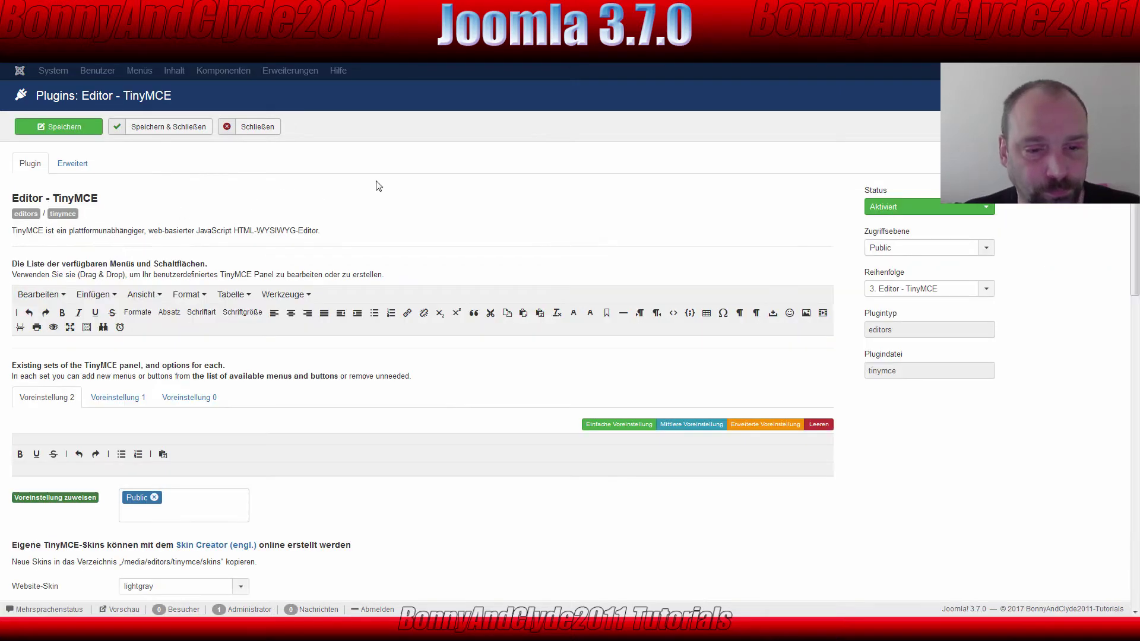
Examine the TinyMCE toolbar sets Voreinstellung 2, 1 and 0 and the user groups assigned to each
{"action": "scroll", "coordinate": [386, 190], "scroll_direction": "down", "scroll_amount": 4}
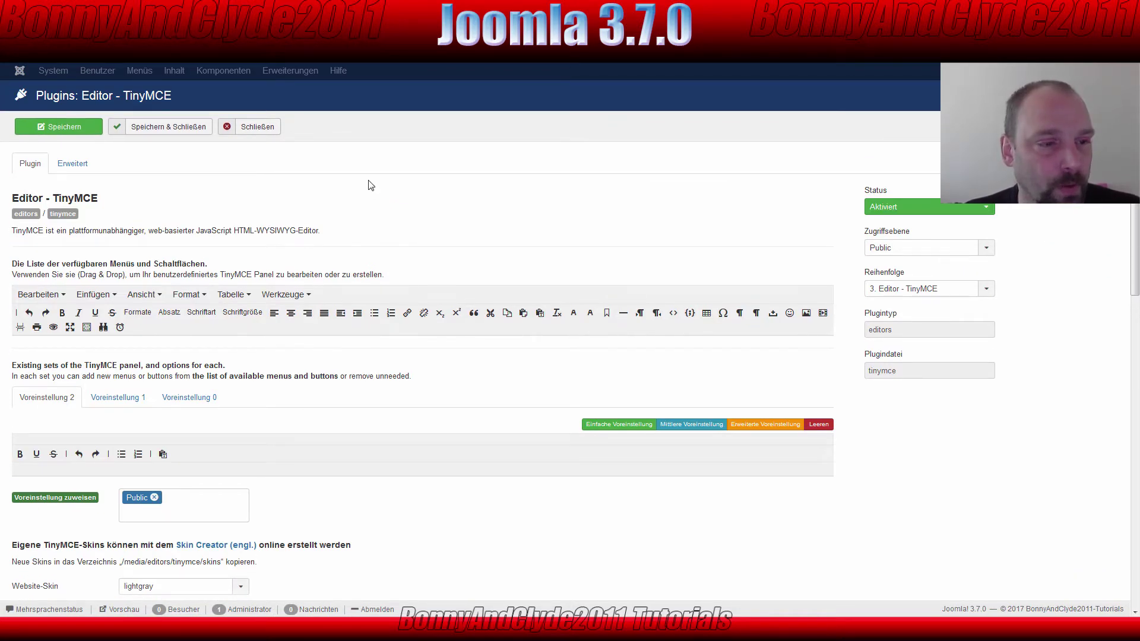
{"action": "scroll", "coordinate": [371, 185], "scroll_direction": "down", "scroll_amount": 3}
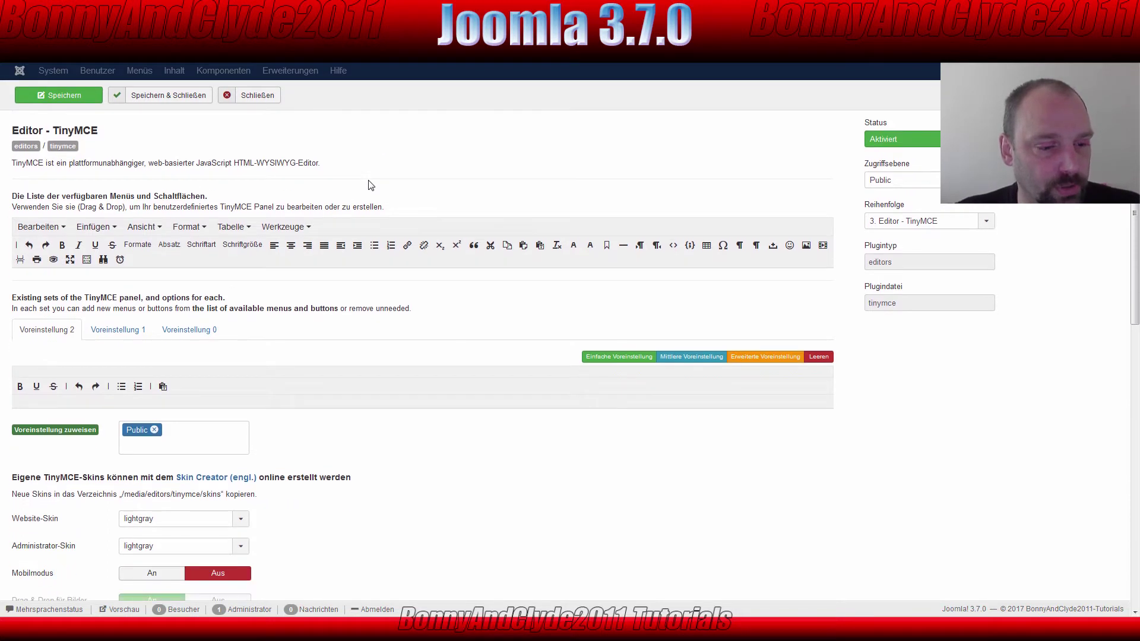
{"action": "scroll", "coordinate": [370, 185], "scroll_direction": "up", "scroll_amount": 2}
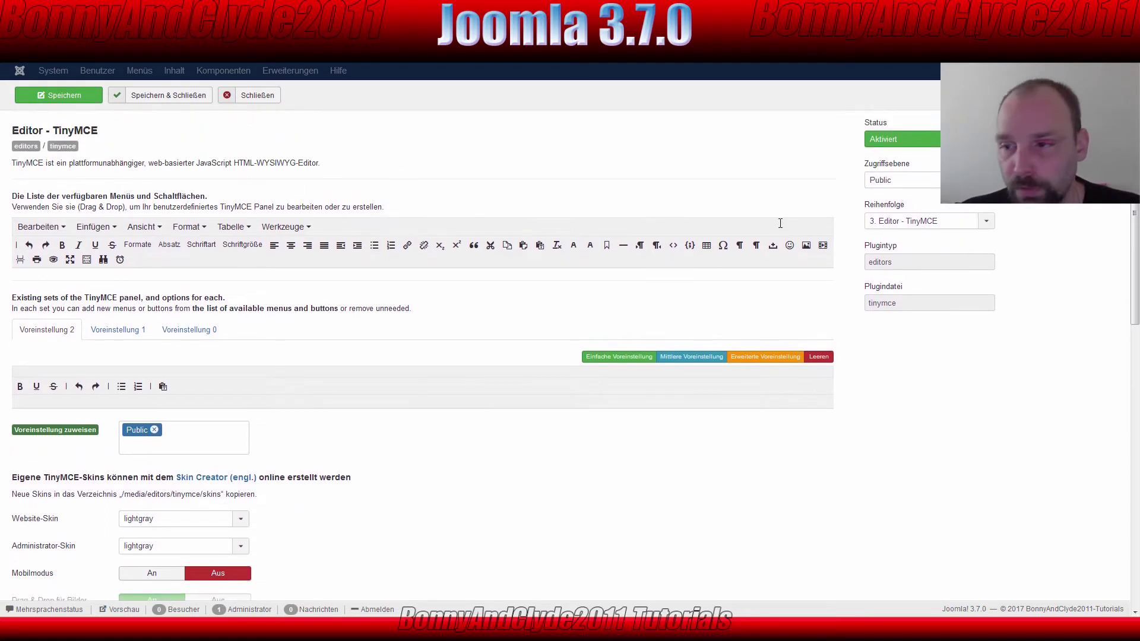
{"action": "scroll", "coordinate": [469, 304], "scroll_direction": "down", "scroll_amount": 1}
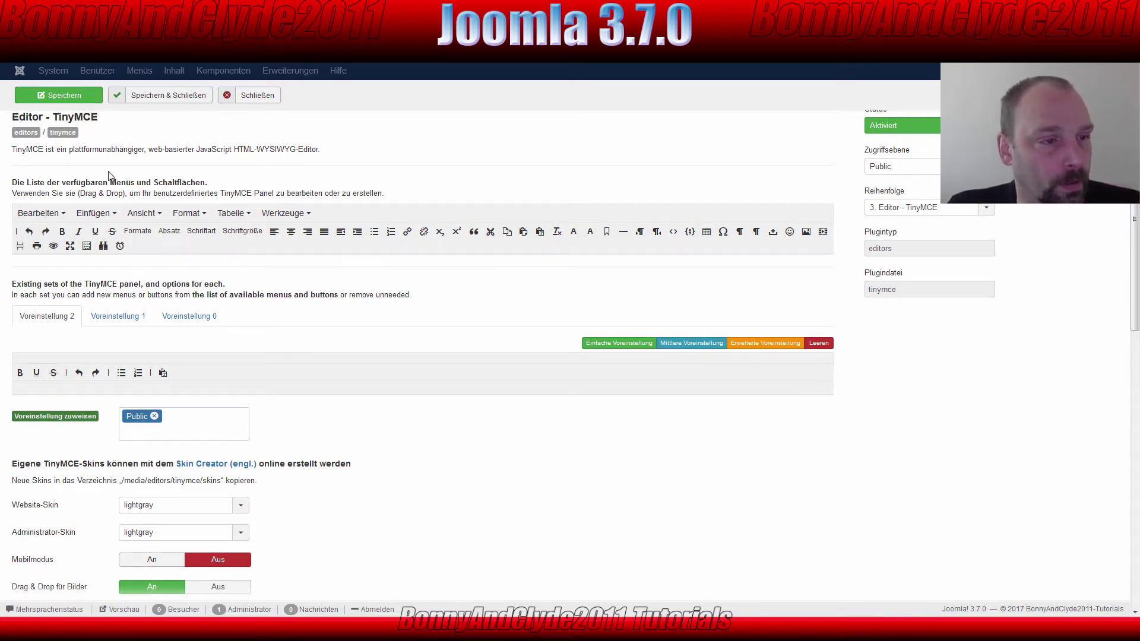
{"action": "left_click_drag", "start_coordinate": [24, 119], "coordinate": [109, 125]}
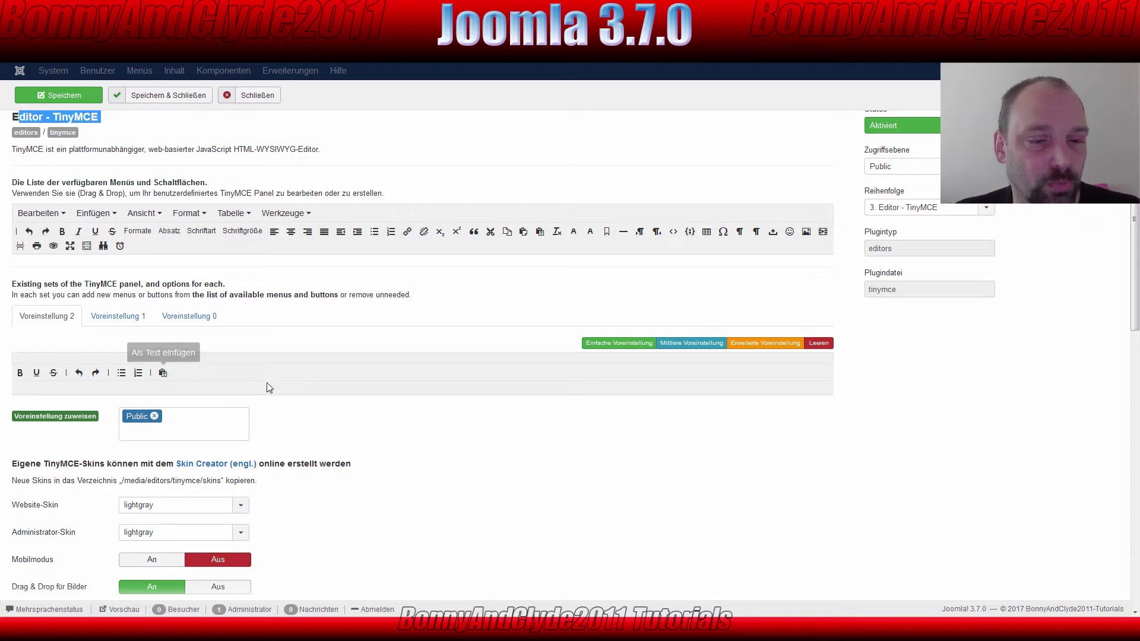
{"action": "left_click", "coordinate": [110, 319]}
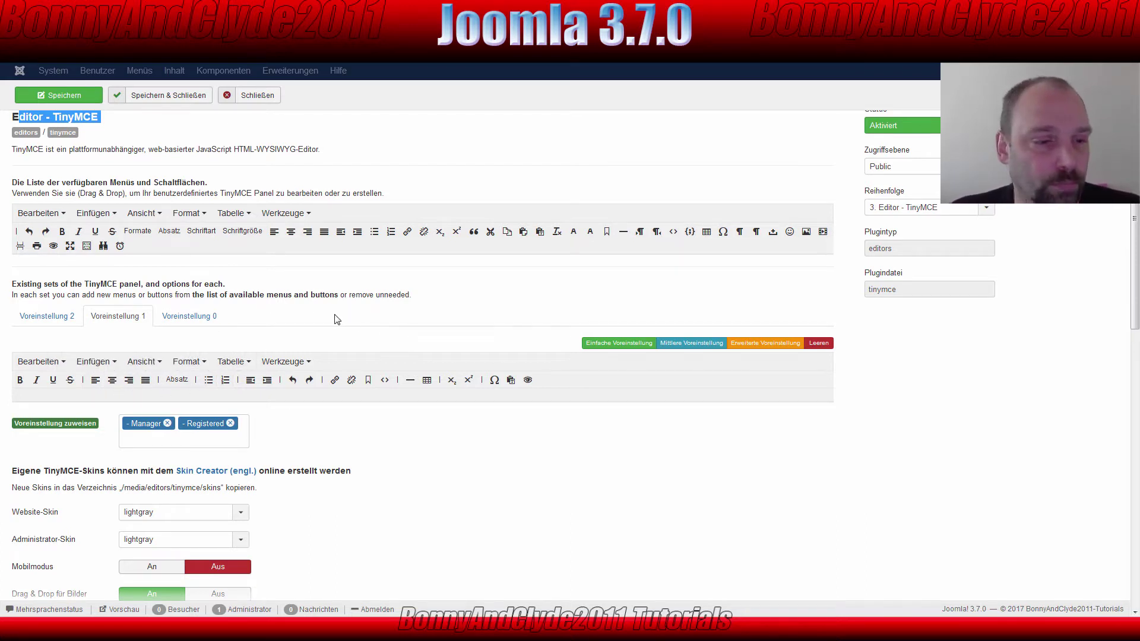
{"action": "left_click", "coordinate": [182, 322]}
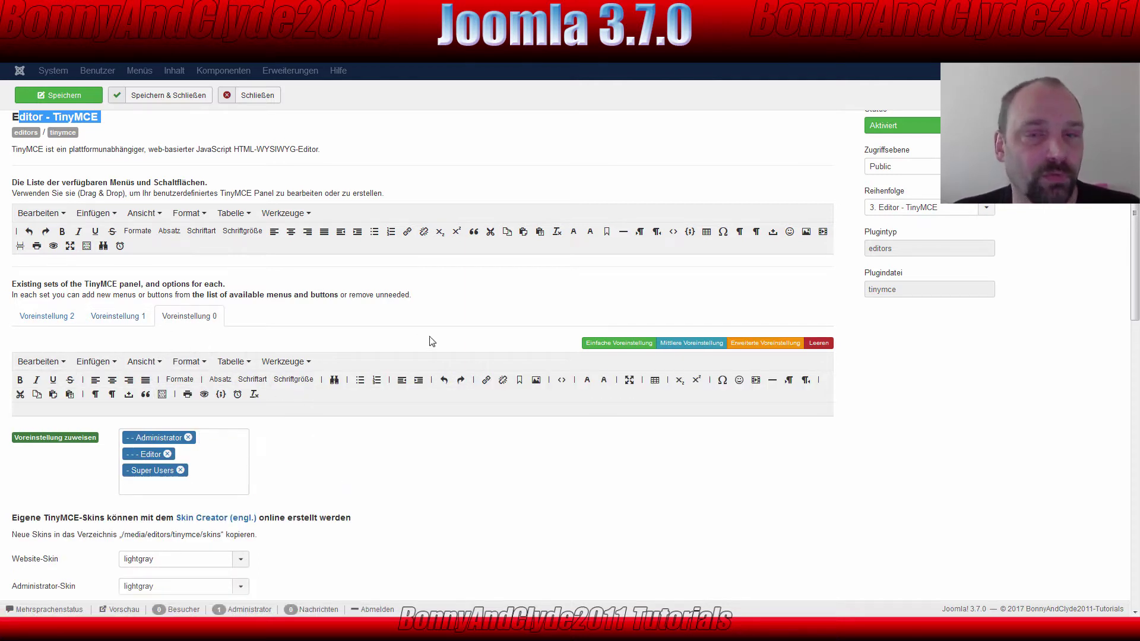
{"action": "left_click", "coordinate": [46, 317]}
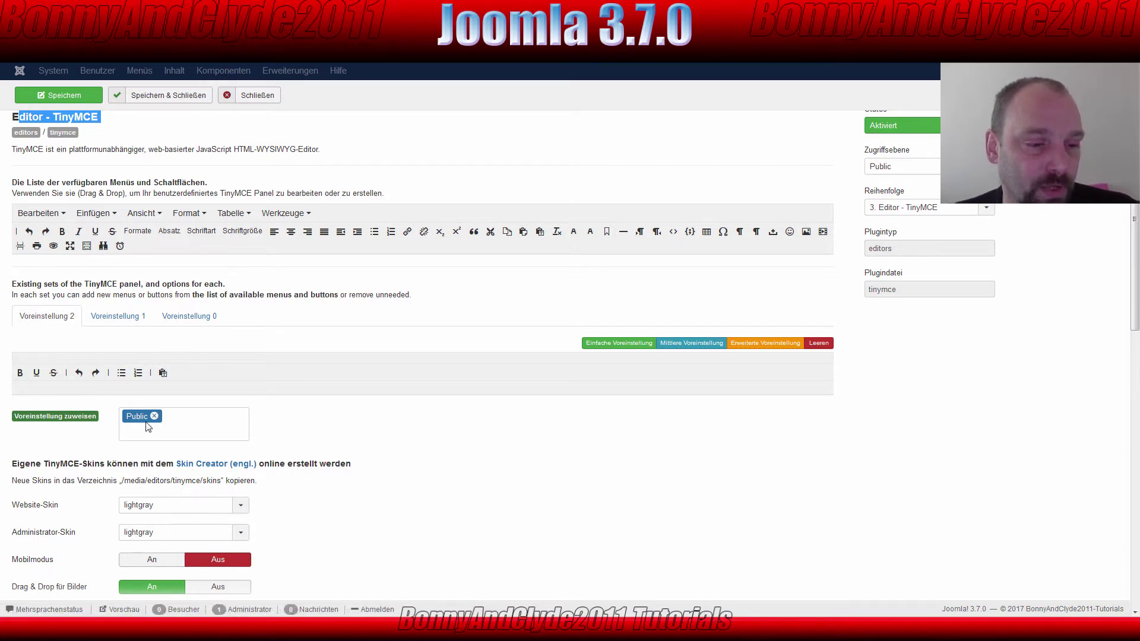
{"action": "left_click", "coordinate": [116, 317]}
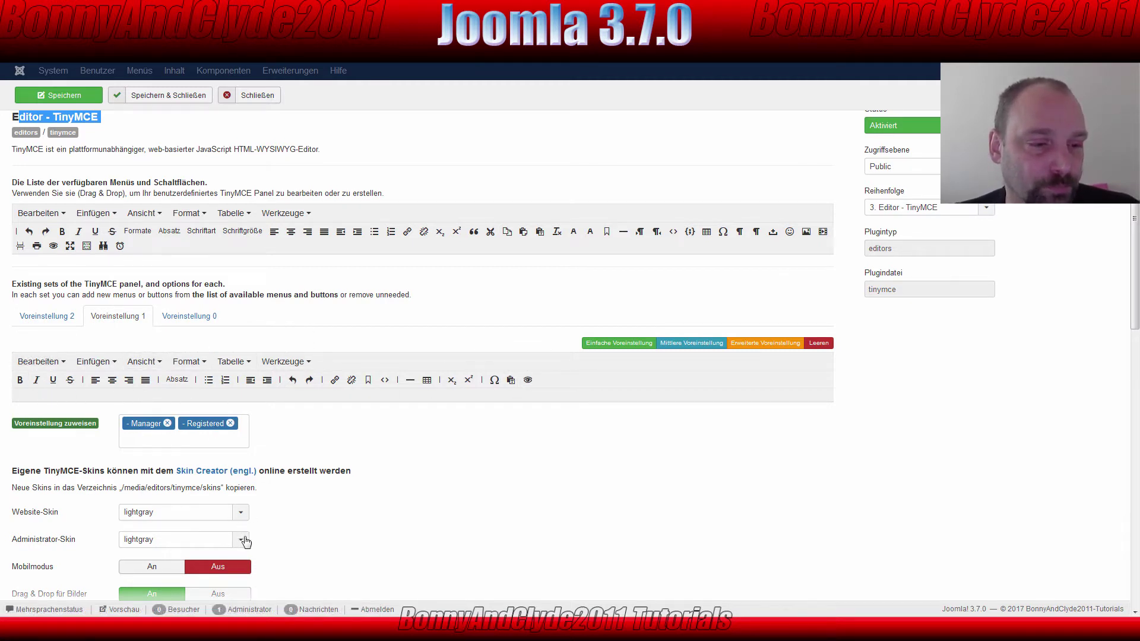
Try the simple, medium and advanced presets in turn on the toolbar set Voreinstellung 0
{"action": "left_click", "coordinate": [184, 319]}
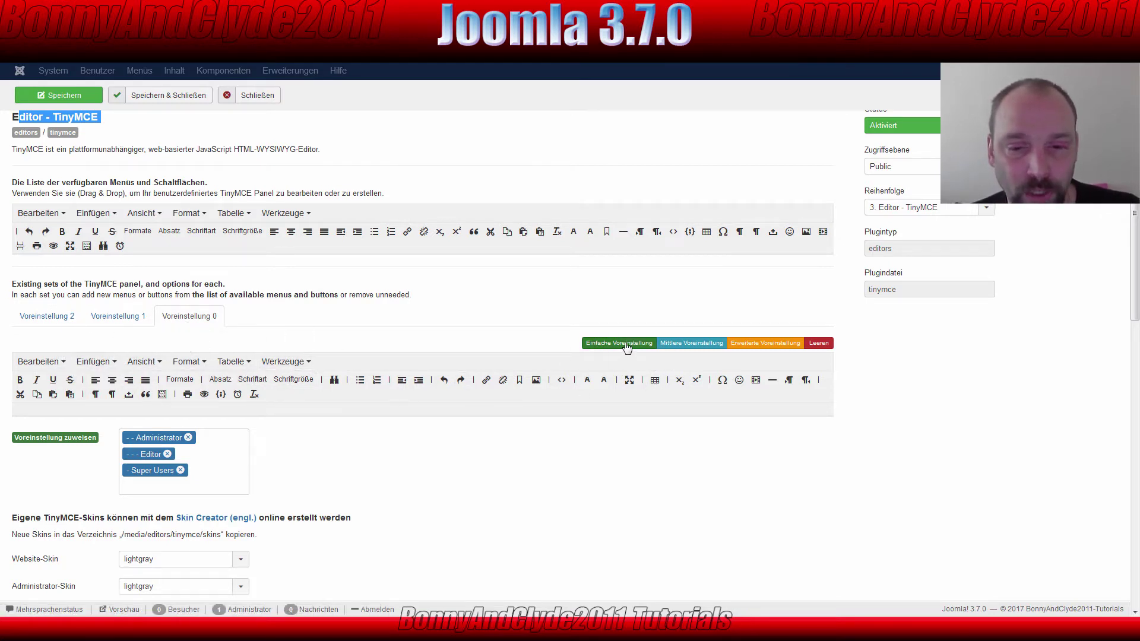
{"action": "left_click", "coordinate": [606, 344]}
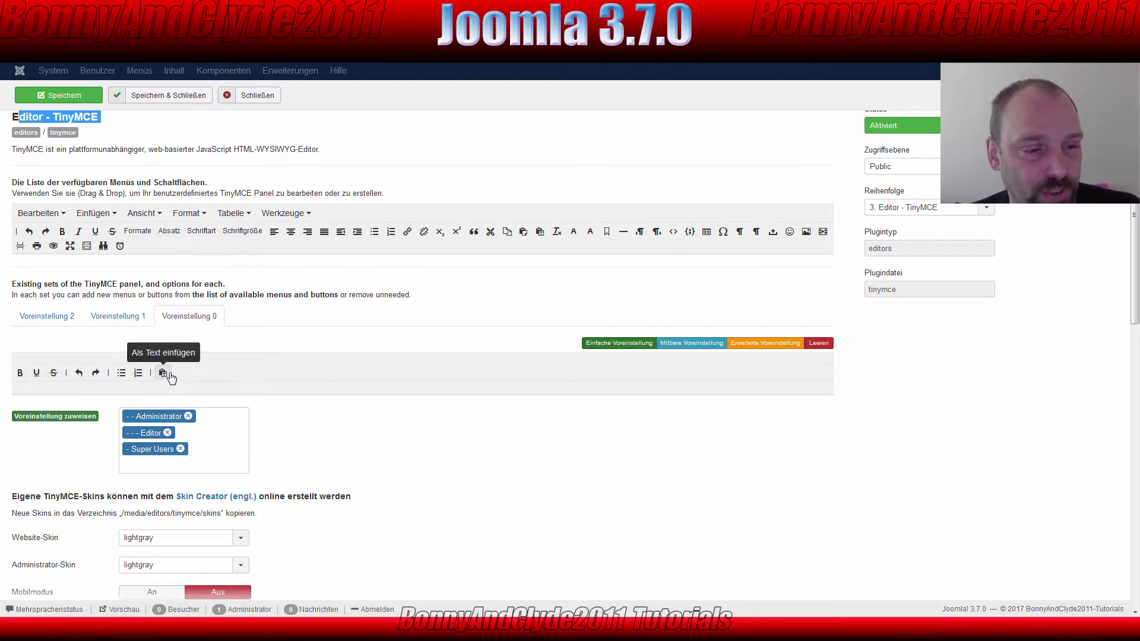
{"action": "left_click", "coordinate": [701, 347]}
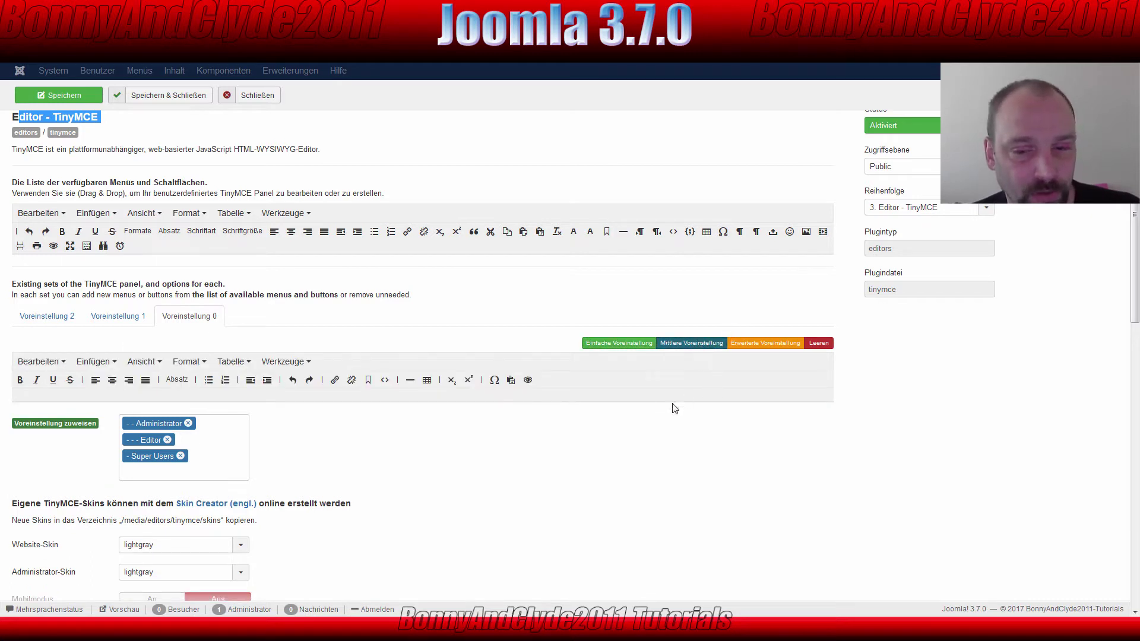
{"action": "left_click", "coordinate": [765, 344]}
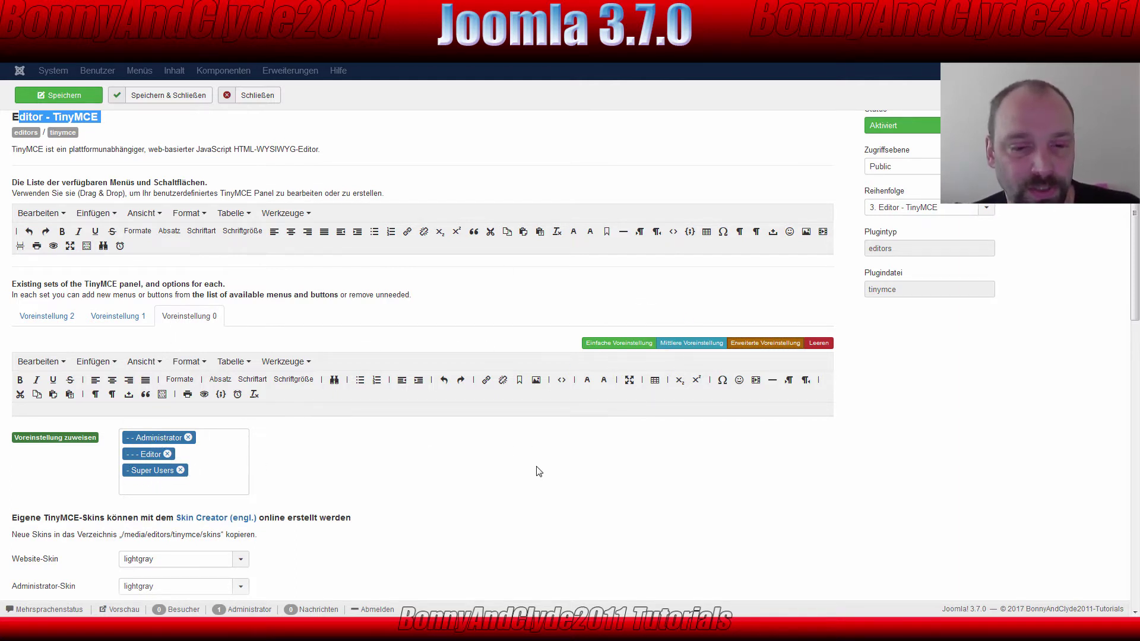
Clear the toolbar of Voreinstellung 0 and add the bold, italic and underline buttons to it
{"action": "left_click", "coordinate": [818, 344]}
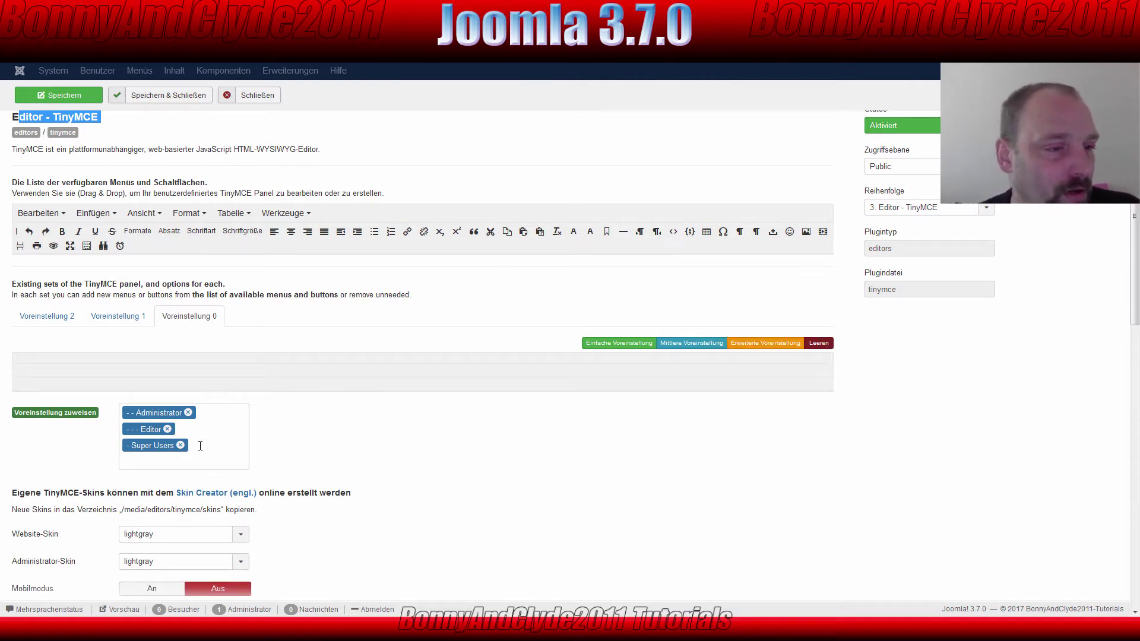
{"action": "left_click_drag", "start_coordinate": [62, 231], "coordinate": [28, 378]}
{"action": "left_click_drag", "start_coordinate": [78, 232], "coordinate": [39, 372]}
{"action": "left_click_drag", "start_coordinate": [95, 232], "coordinate": [53, 372]}
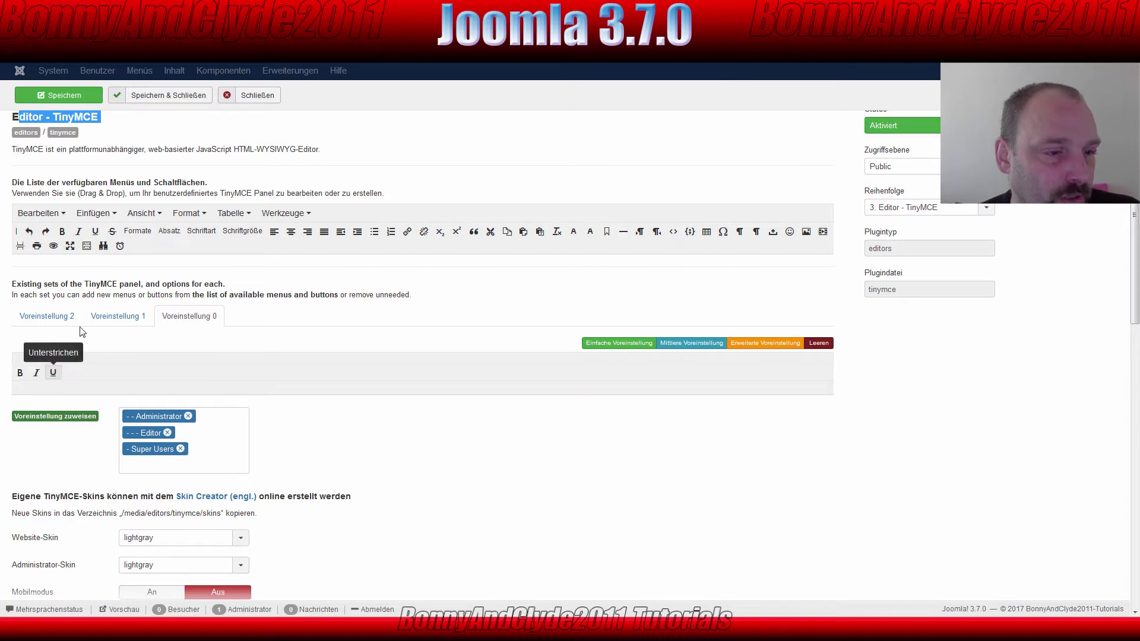
Add the strikethrough, Schriftart and Schriftgröße buttons to the toolbar of Voreinstellung 0
{"action": "left_click_drag", "start_coordinate": [112, 232], "coordinate": [70, 372]}
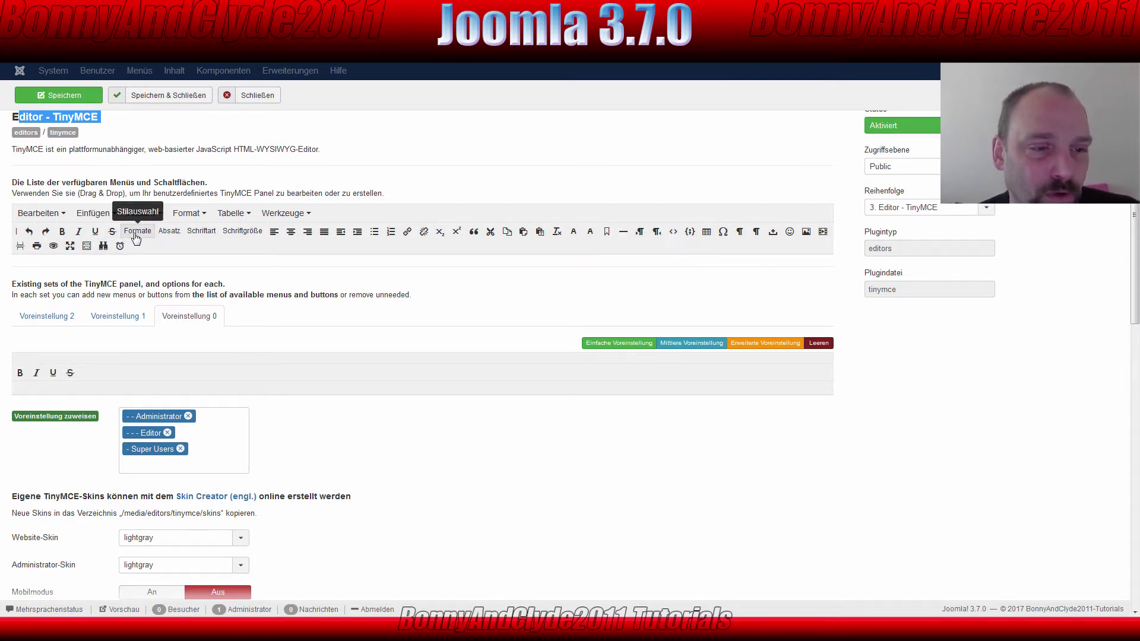
{"action": "left_click_drag", "start_coordinate": [201, 232], "coordinate": [107, 377]}
{"action": "left_click_drag", "start_coordinate": [242, 232], "coordinate": [148, 378]}
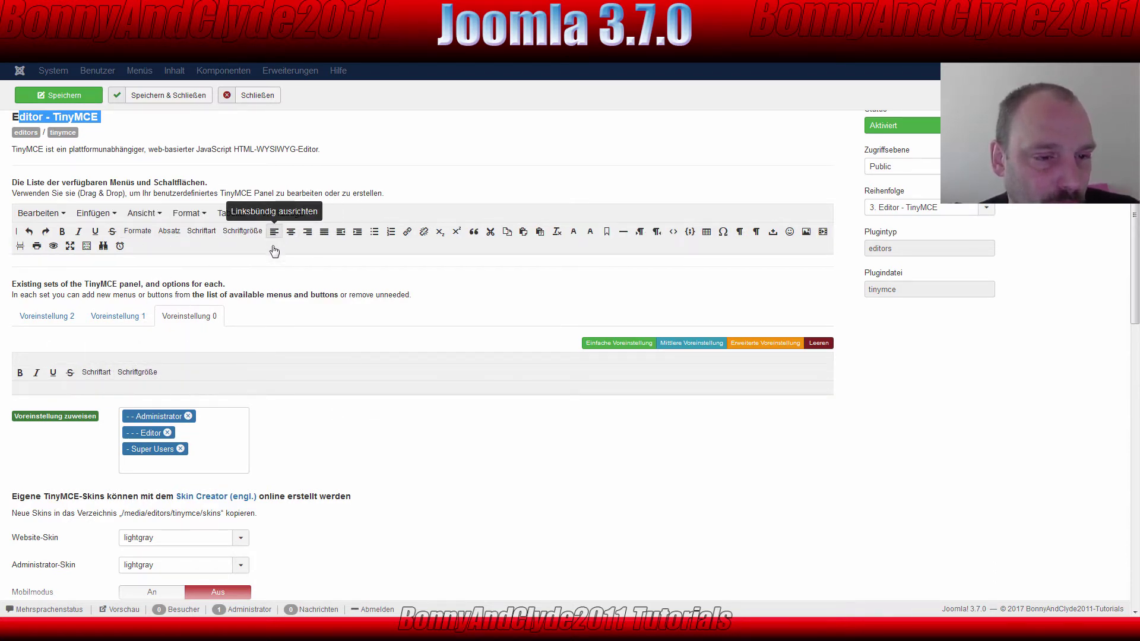
Add the left, centre, right and justified alignment buttons and both indent buttons to the Voreinstellung 0 toolbar
{"action": "left_click_drag", "start_coordinate": [274, 233], "coordinate": [188, 380]}
{"action": "left_click_drag", "start_coordinate": [291, 231], "coordinate": [188, 377]}
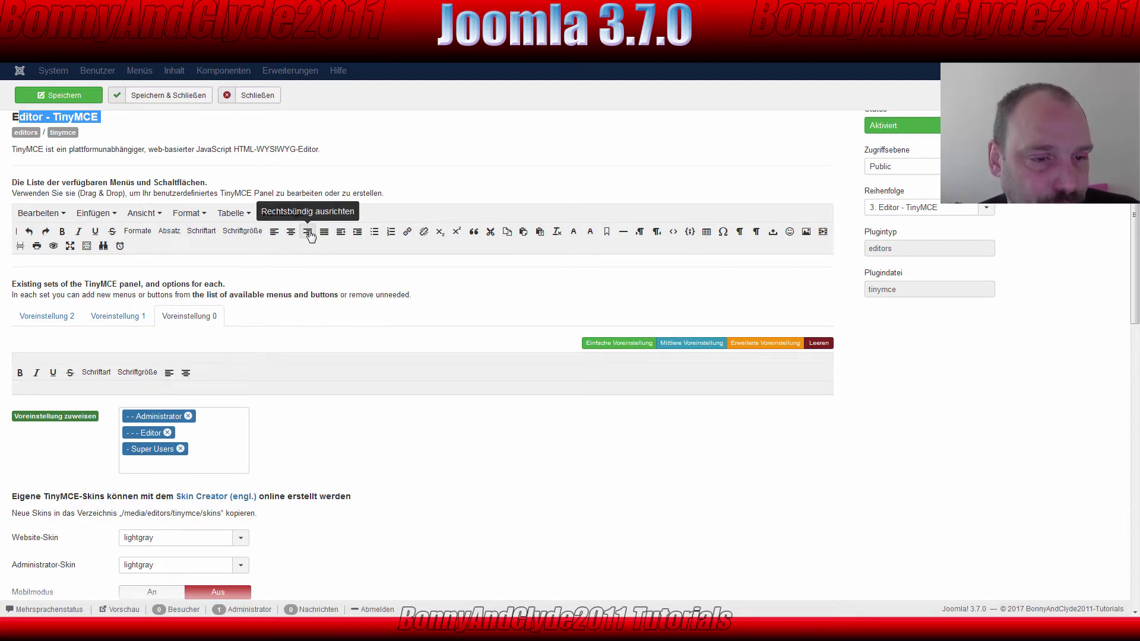
{"action": "left_click_drag", "start_coordinate": [307, 232], "coordinate": [211, 378]}
{"action": "left_click_drag", "start_coordinate": [208, 377], "coordinate": [208, 377]}
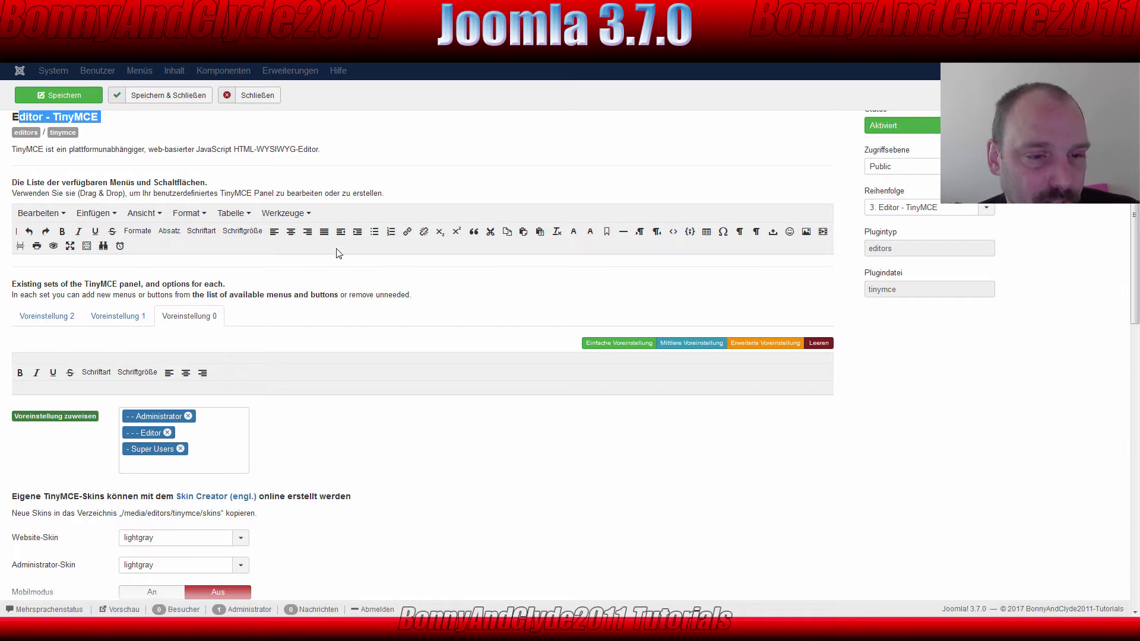
{"action": "left_click_drag", "start_coordinate": [324, 231], "coordinate": [223, 378]}
{"action": "left_click_drag", "start_coordinate": [341, 233], "coordinate": [256, 377]}
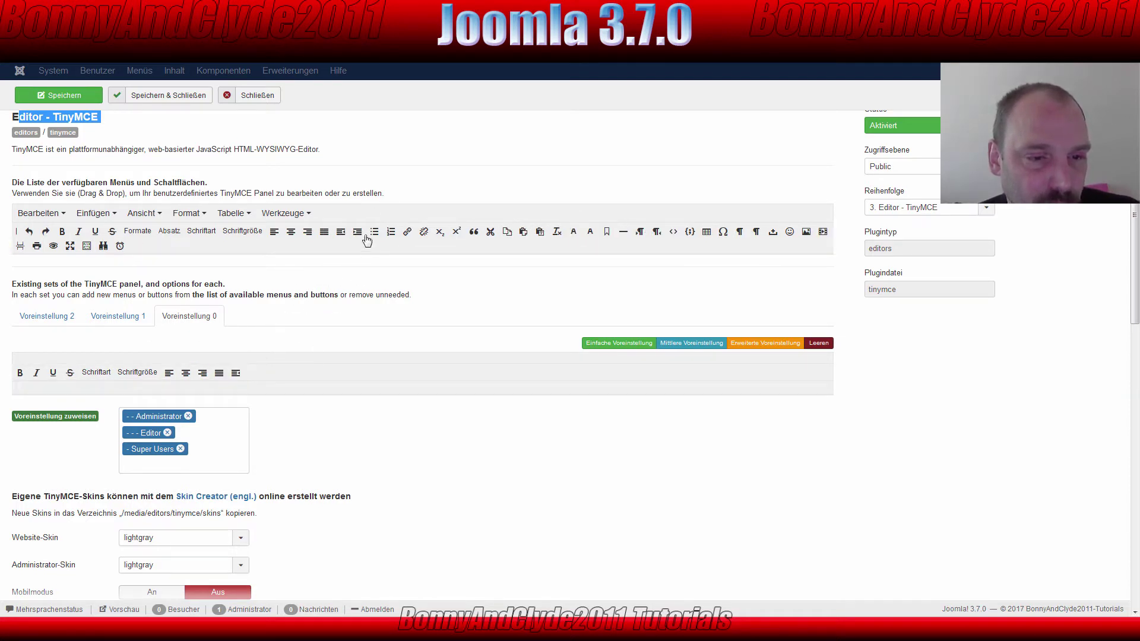
{"action": "left_click_drag", "start_coordinate": [357, 232], "coordinate": [266, 374]}
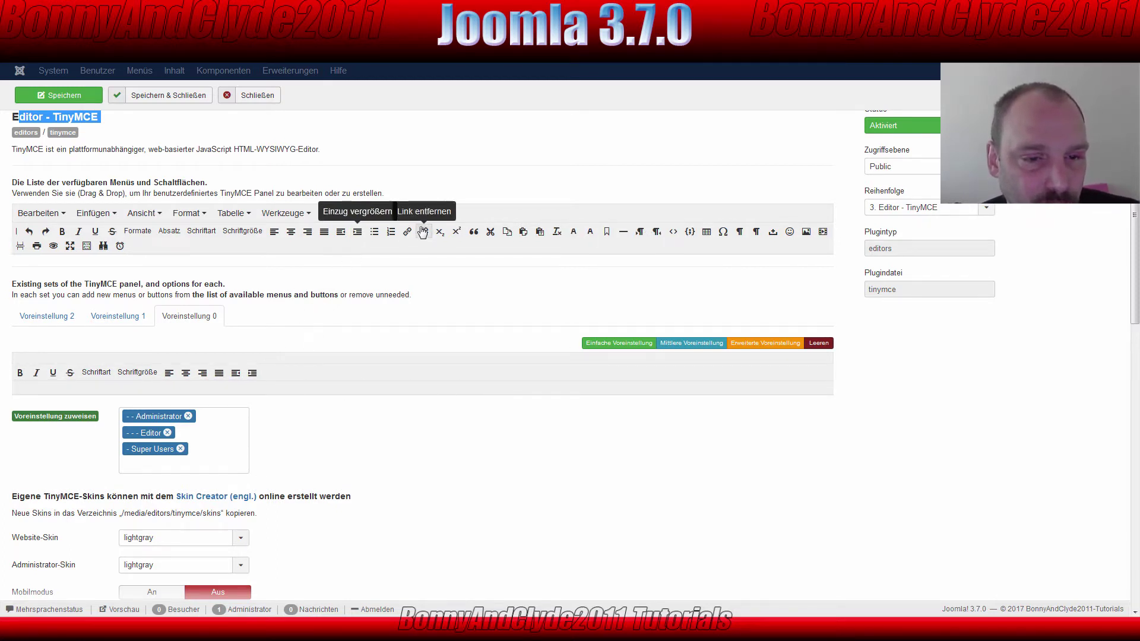
Add the insert link, remove link, numbered list, bullet list and Zitat buttons to the Voreinstellung 0 toolbar
{"action": "left_click_drag", "start_coordinate": [407, 232], "coordinate": [268, 380]}
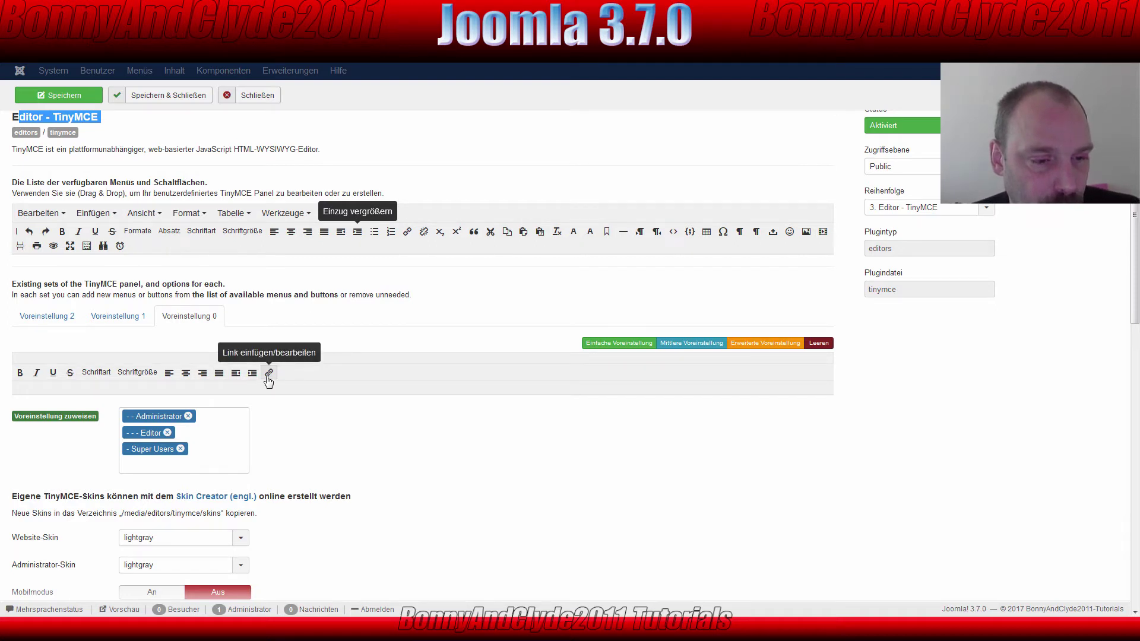
{"action": "left_click_drag", "start_coordinate": [426, 232], "coordinate": [286, 376]}
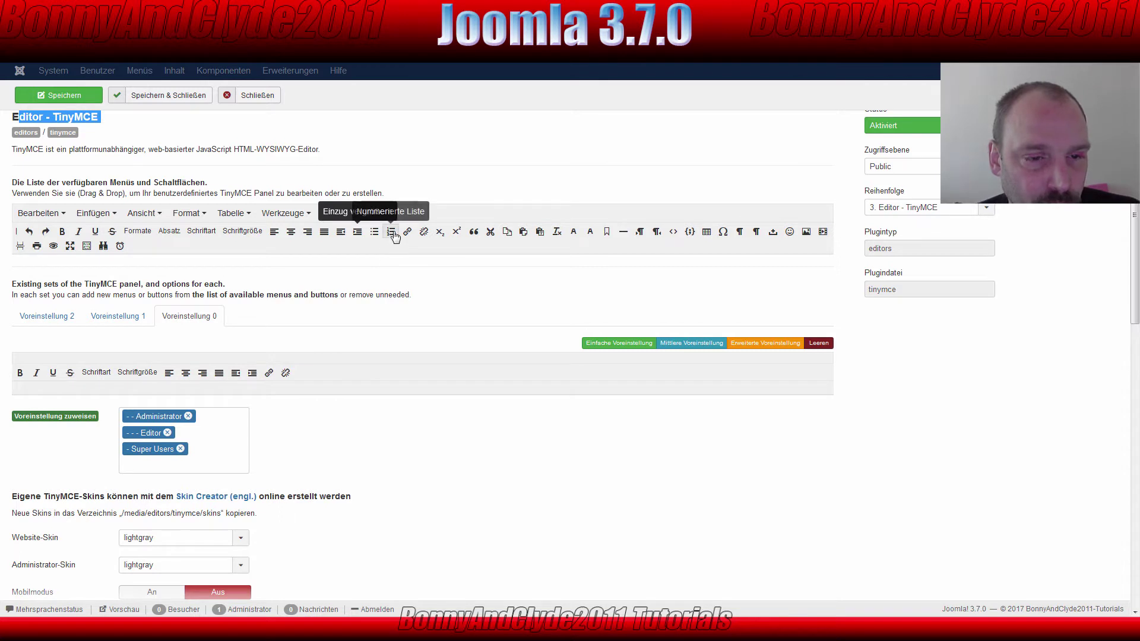
{"action": "left_click_drag", "start_coordinate": [391, 235], "coordinate": [304, 374]}
{"action": "left_click_drag", "start_coordinate": [375, 234], "coordinate": [320, 374]}
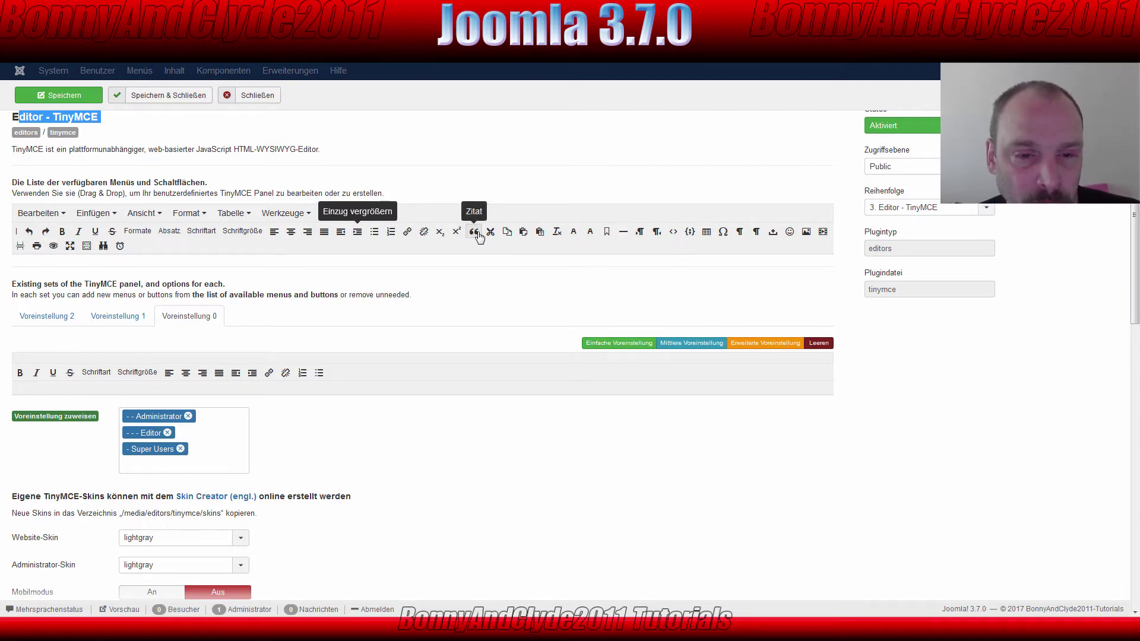
{"action": "left_click_drag", "start_coordinate": [473, 233], "coordinate": [338, 373]}
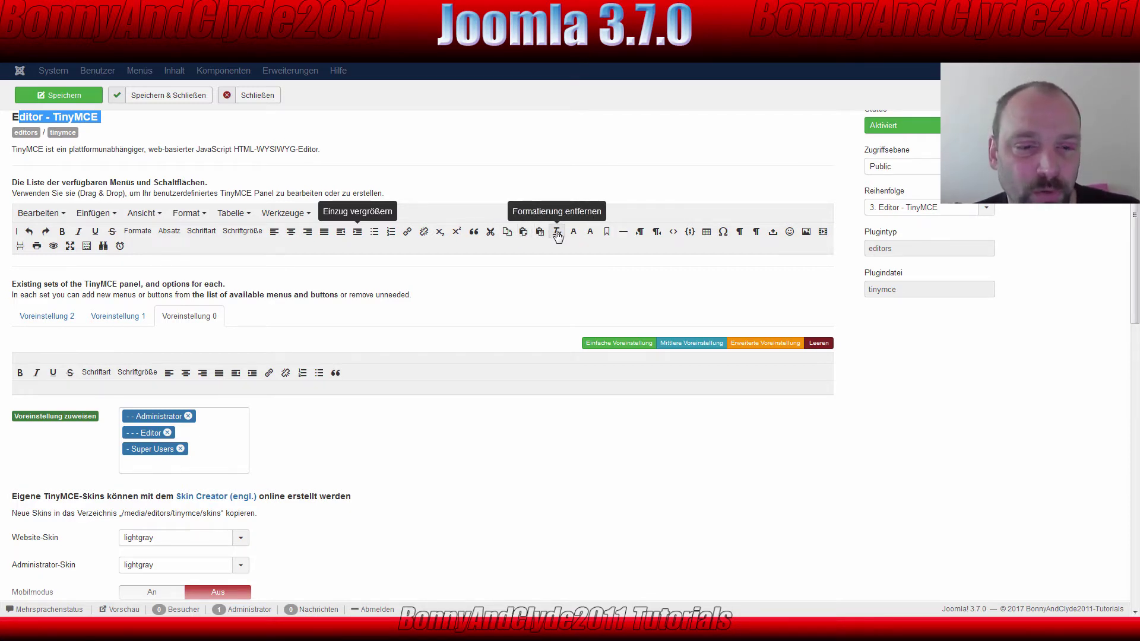
Add the Formatierung entfernen, Horizontale Linie, Quelltext, Codebeispiel and Tabelle buttons to the Voreinstellung 0 toolbar
{"action": "left_click_drag", "start_coordinate": [557, 236], "coordinate": [380, 382]}
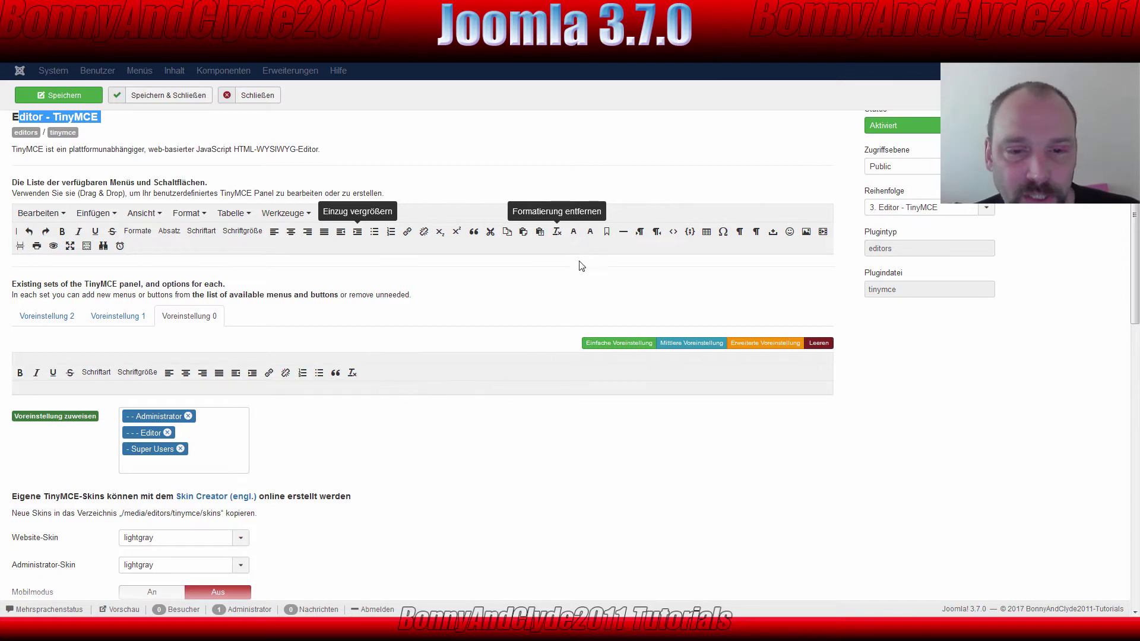
{"action": "left_click", "coordinate": [546, 291]}
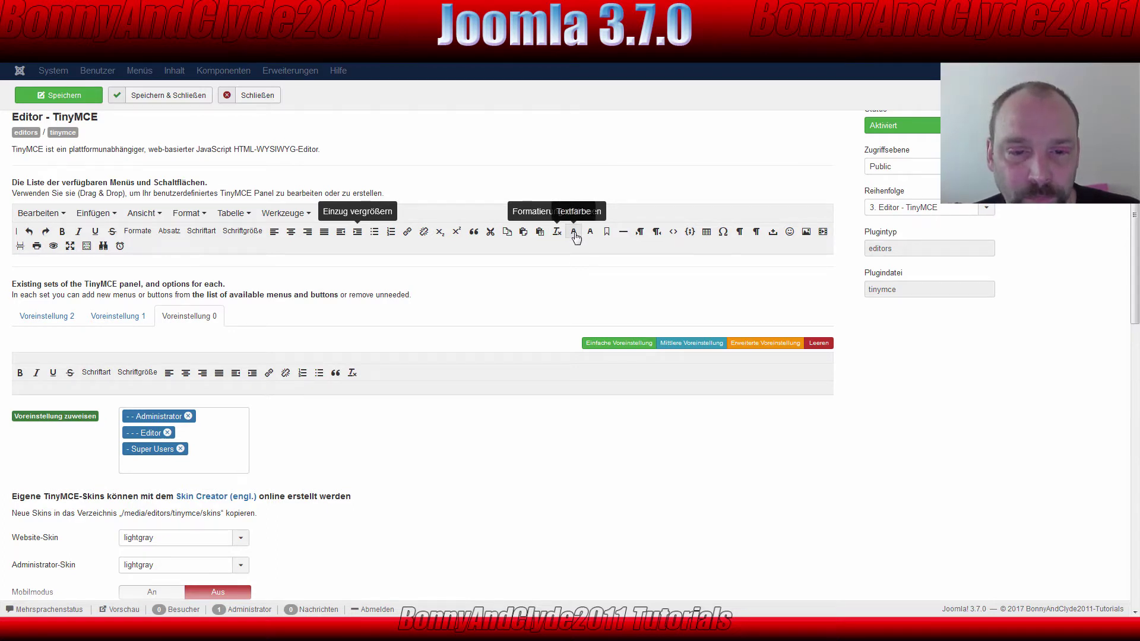
{"action": "mouse_move", "coordinate": [575, 237]}
{"action": "left_mouse_down"}
{"action": "mouse_move", "coordinate": [397, 350]}
{"action": "mouse_move", "coordinate": [581, 239]}
{"action": "left_mouse_up"}
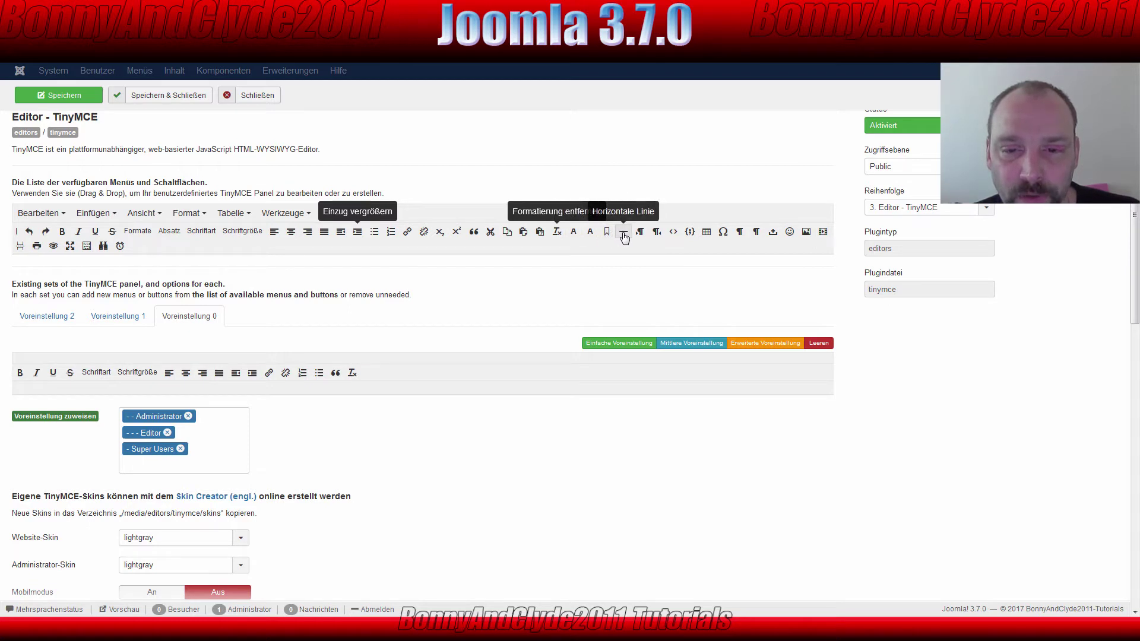
{"action": "left_click_drag", "start_coordinate": [623, 236], "coordinate": [397, 380]}
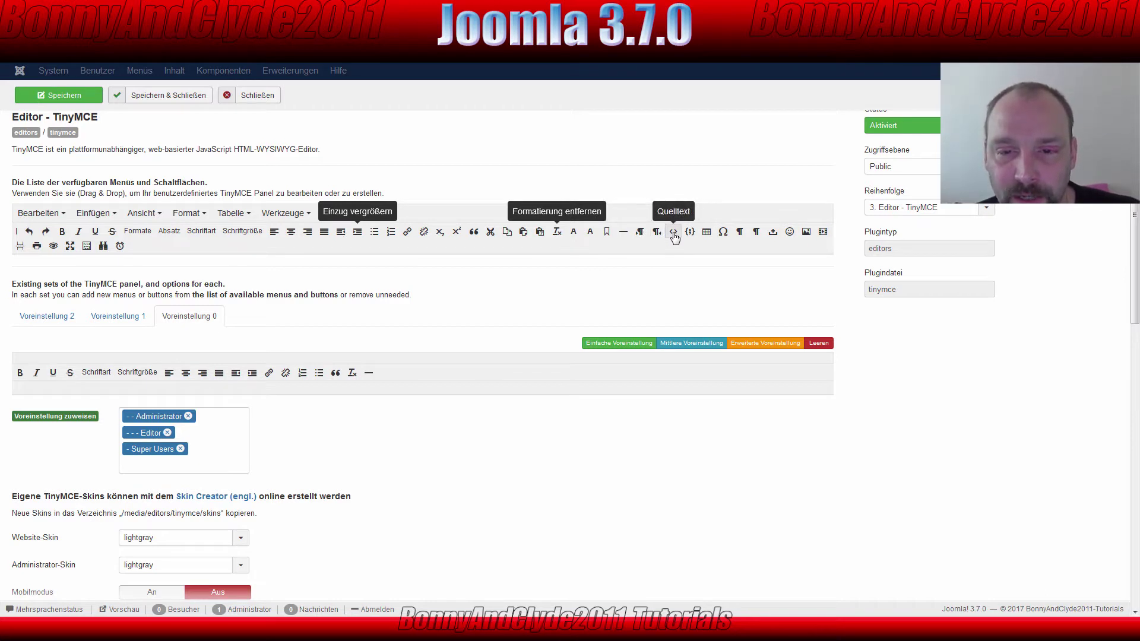
{"action": "left_click_drag", "start_coordinate": [675, 236], "coordinate": [396, 371]}
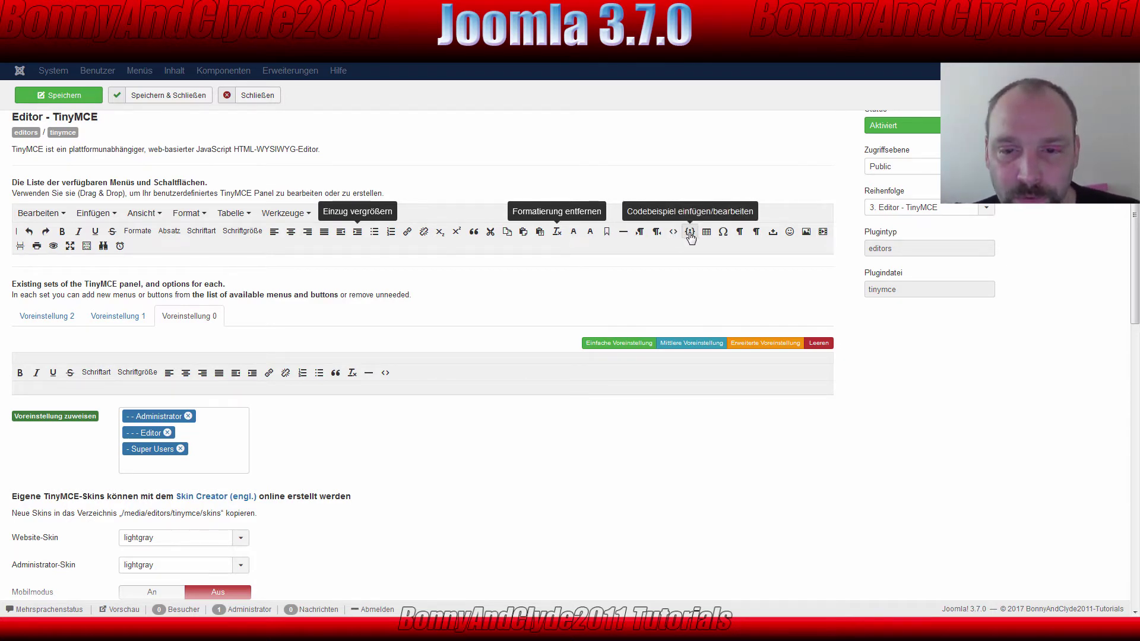
{"action": "left_click_drag", "start_coordinate": [690, 235], "coordinate": [401, 372]}
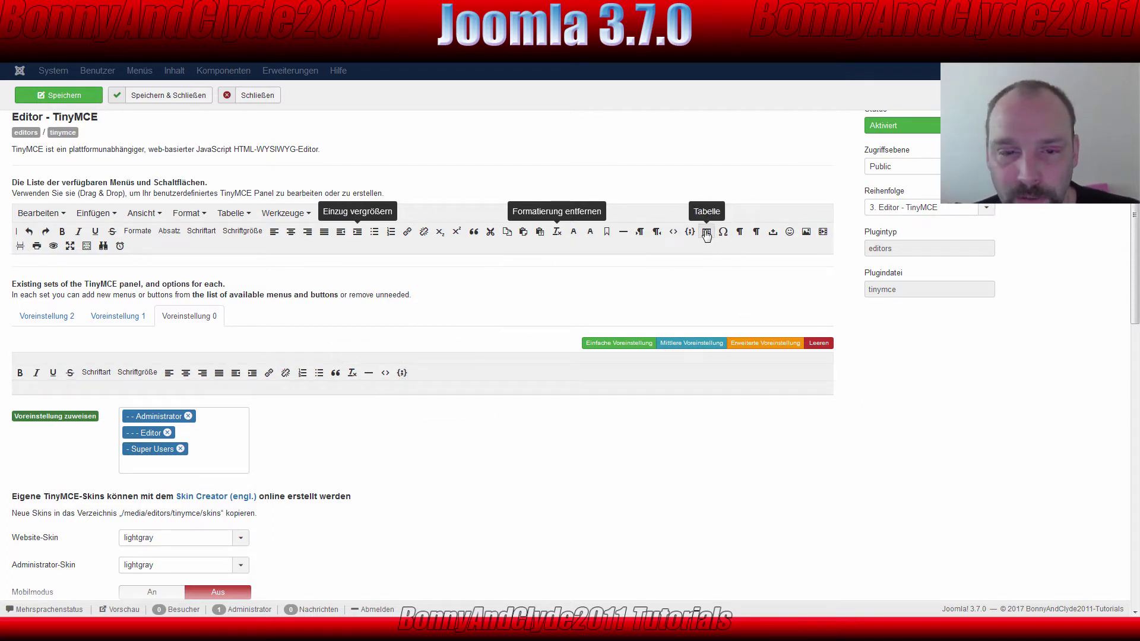
{"action": "left_click_drag", "start_coordinate": [706, 235], "coordinate": [423, 376]}
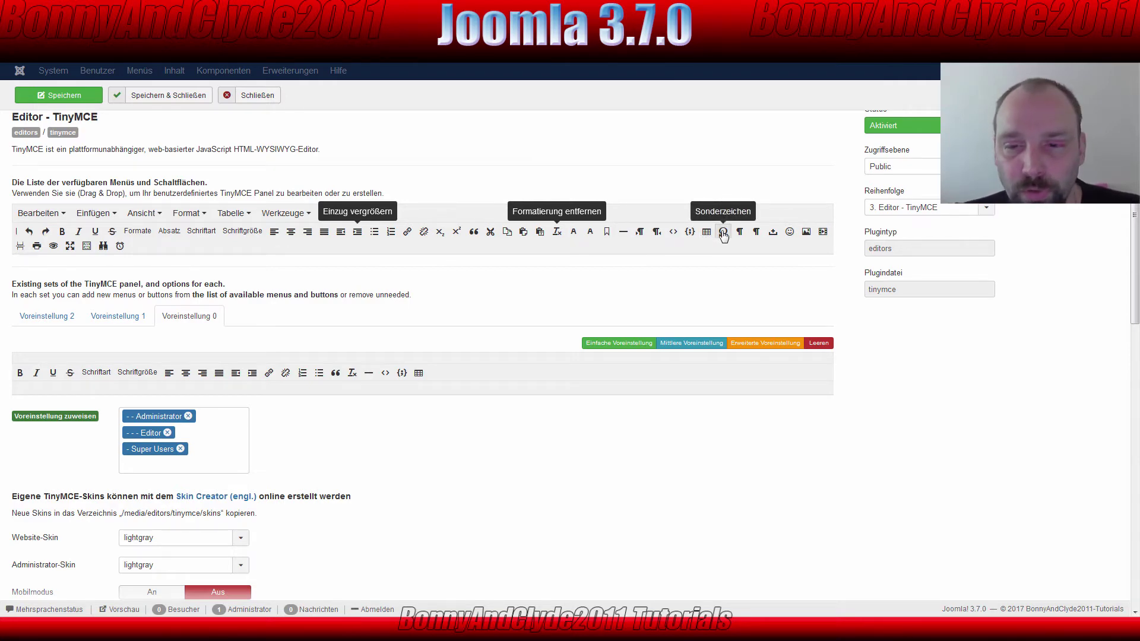
Discard the toolbar changes by closing the plugin unsaved and reopen the Editor - TinyMCE settings
{"action": "left_click", "coordinate": [262, 97]}
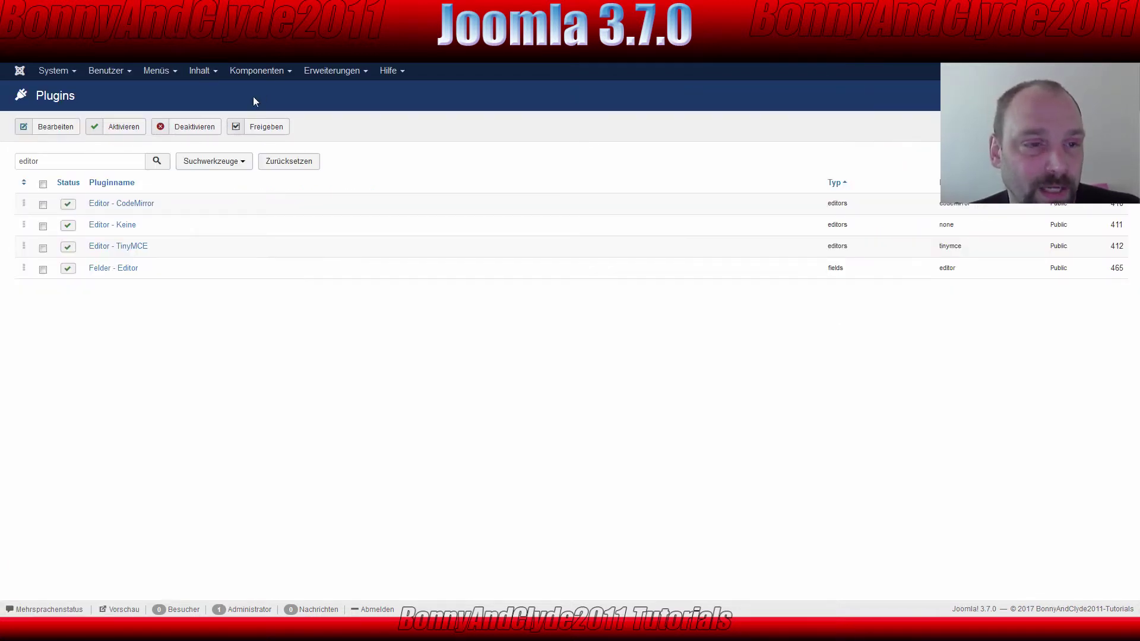
{"action": "left_click", "coordinate": [124, 247]}
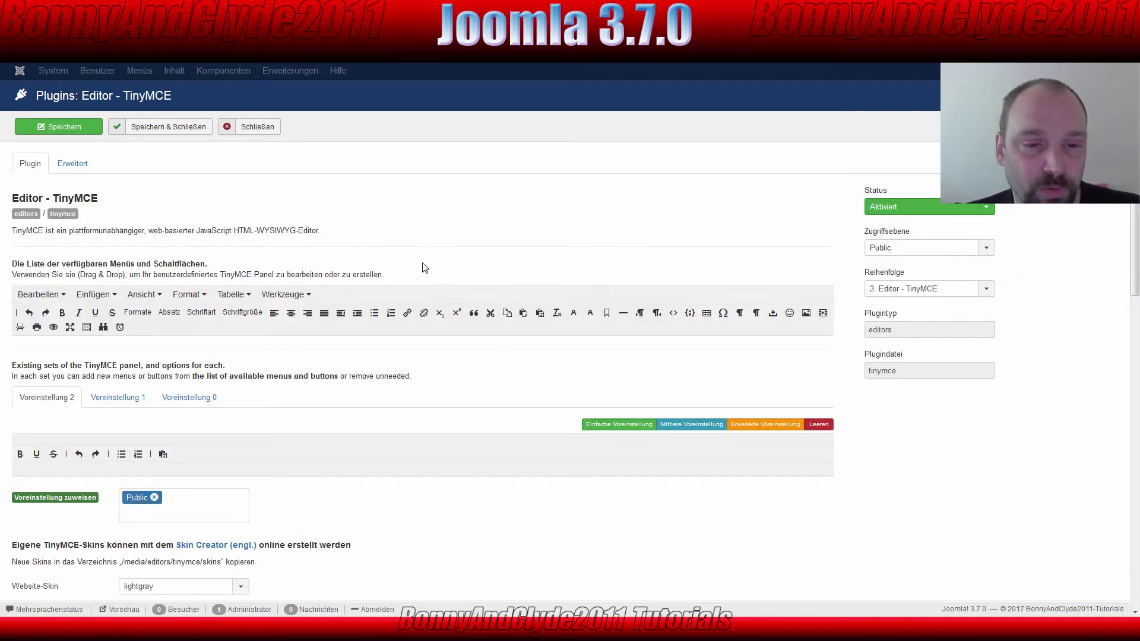
Examine the Drag & Drop für Bilder option and the folders offered for Bilderverzeichnis
{"action": "scroll", "coordinate": [431, 232], "scroll_direction": "down", "scroll_amount": 6}
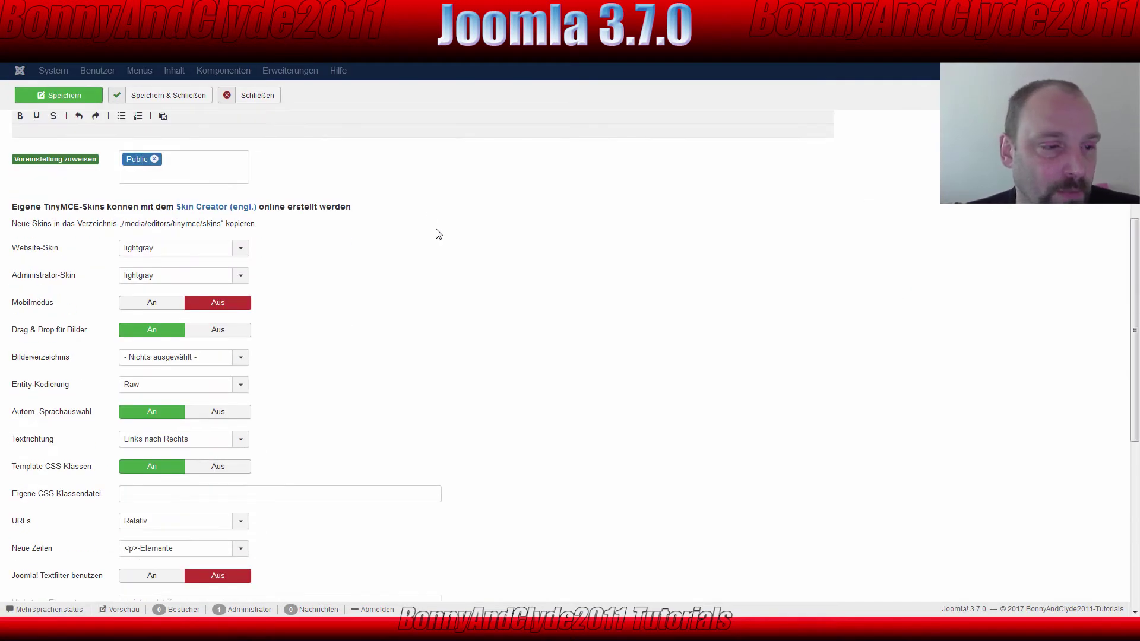
{"action": "scroll", "coordinate": [457, 244], "scroll_direction": "down", "scroll_amount": 1}
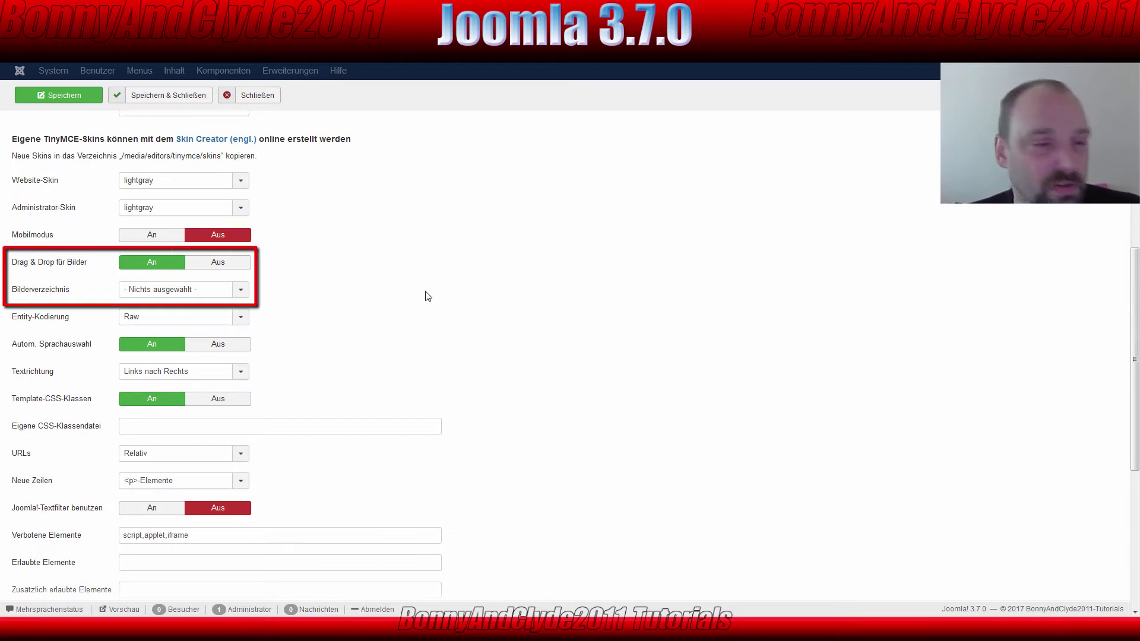
{"action": "mouse_move", "coordinate": [23, 267]}
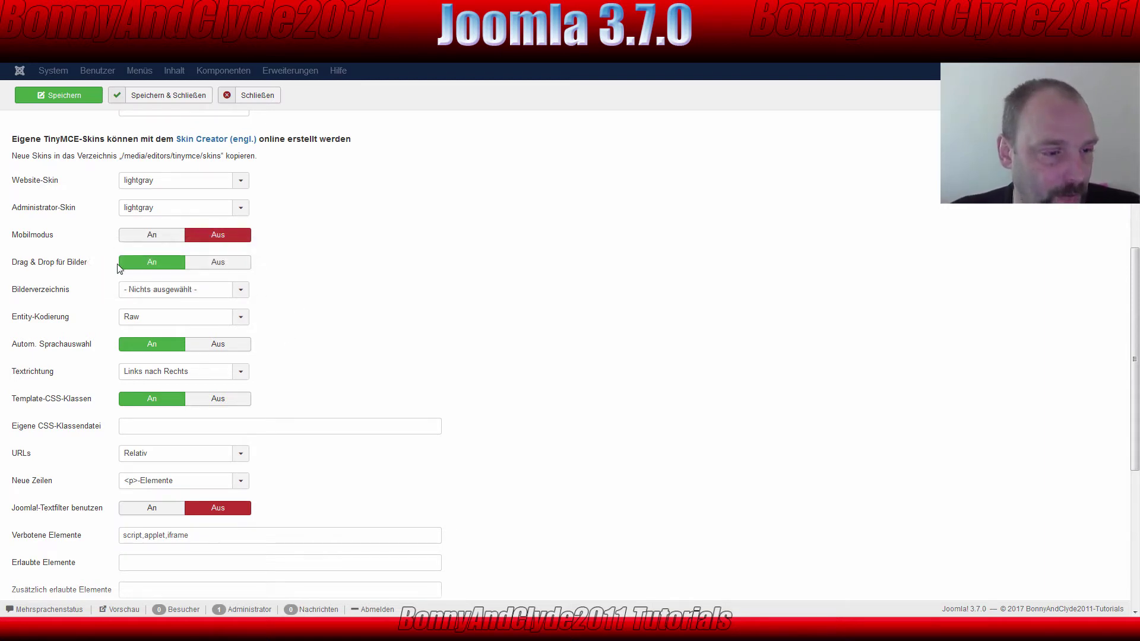
{"action": "mouse_move", "coordinate": [43, 301]}
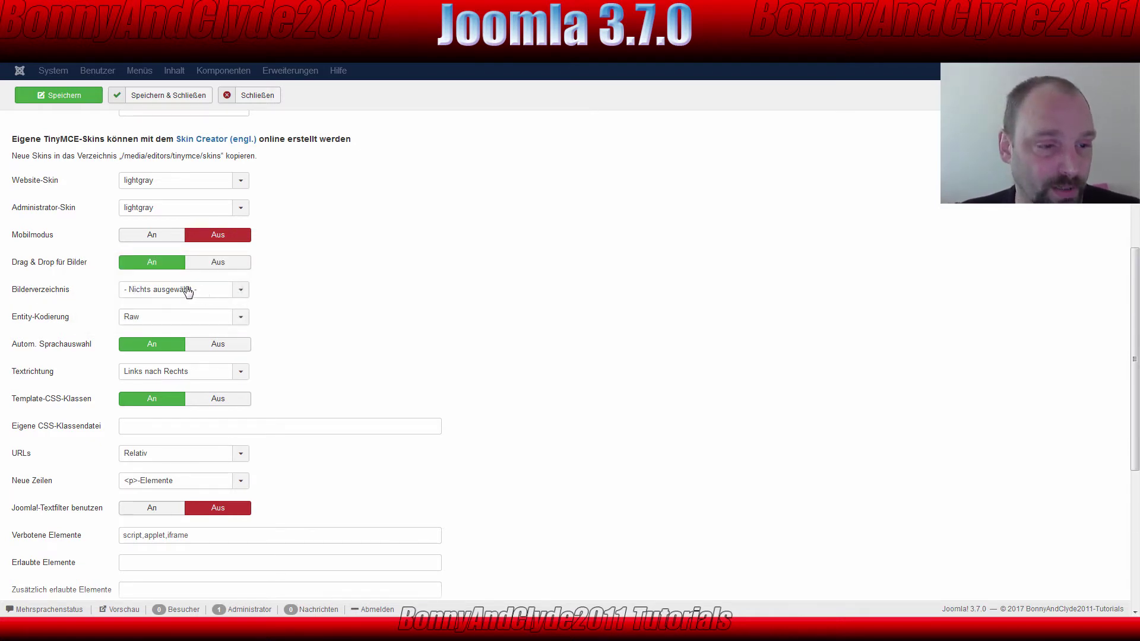
{"action": "left_click", "coordinate": [189, 291]}
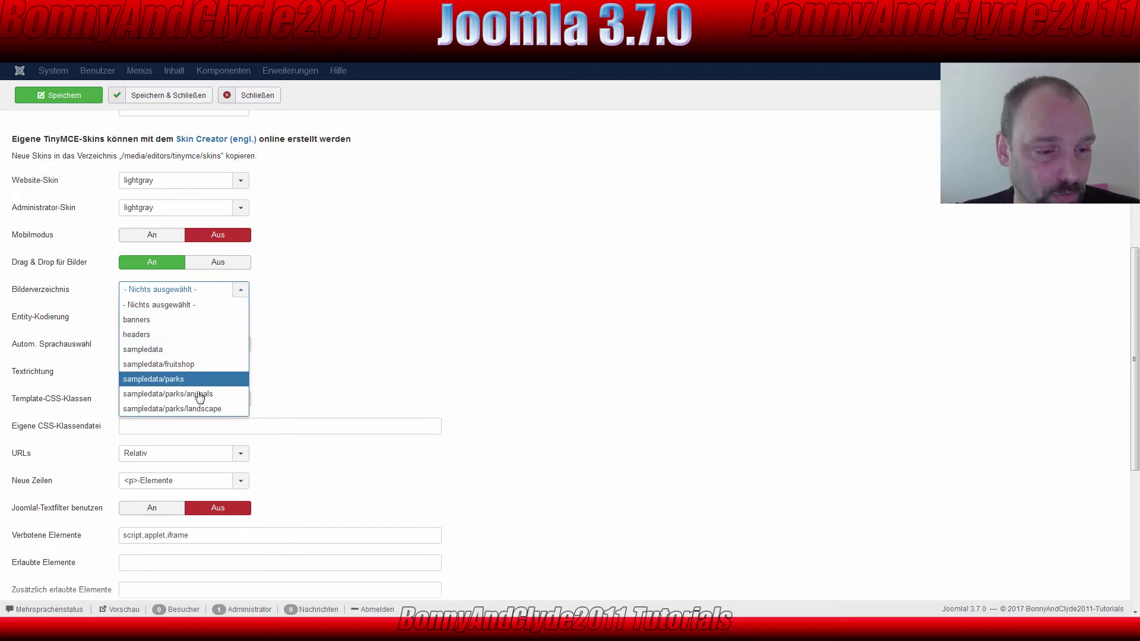
{"action": "left_click", "coordinate": [392, 316]}
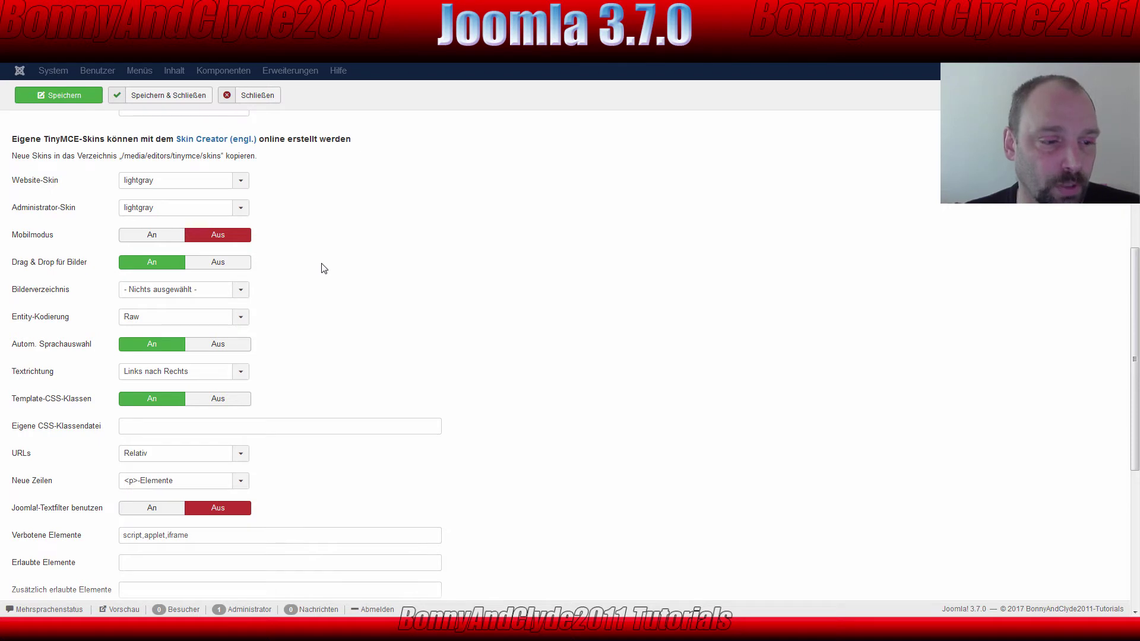
Examine the remaining TinyMCE options, especially the iframe entry under Verbotene Elemente
{"action": "scroll", "coordinate": [324, 269], "scroll_direction": "down", "scroll_amount": 4}
{"action": "scroll", "coordinate": [475, 232], "scroll_direction": "down", "scroll_amount": 2}
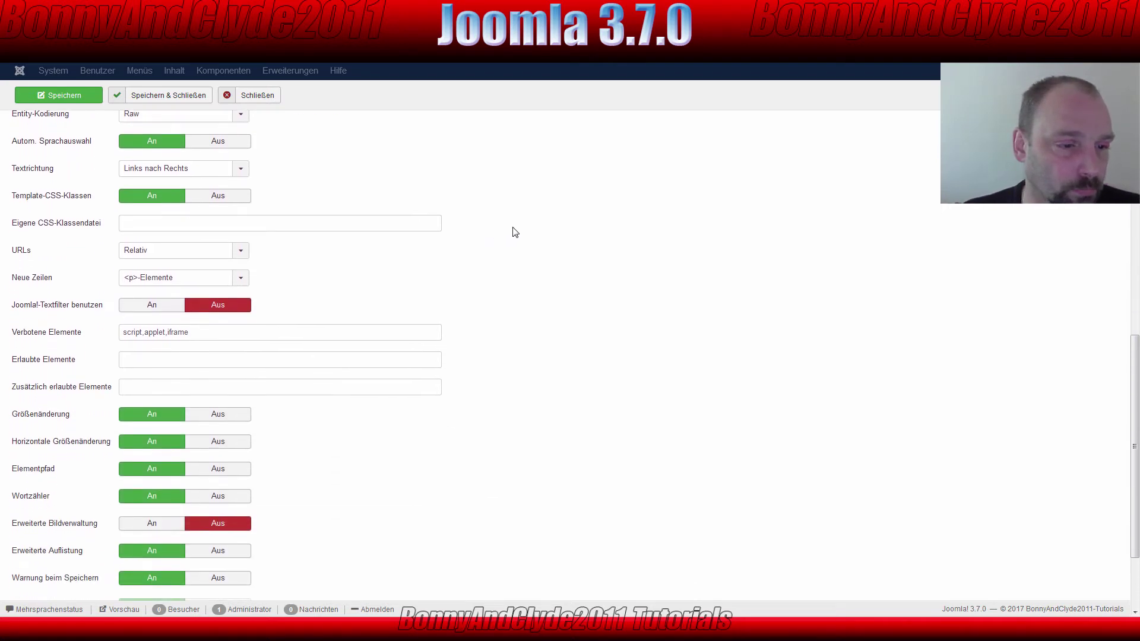
{"action": "scroll", "coordinate": [516, 233], "scroll_direction": "down", "scroll_amount": 3}
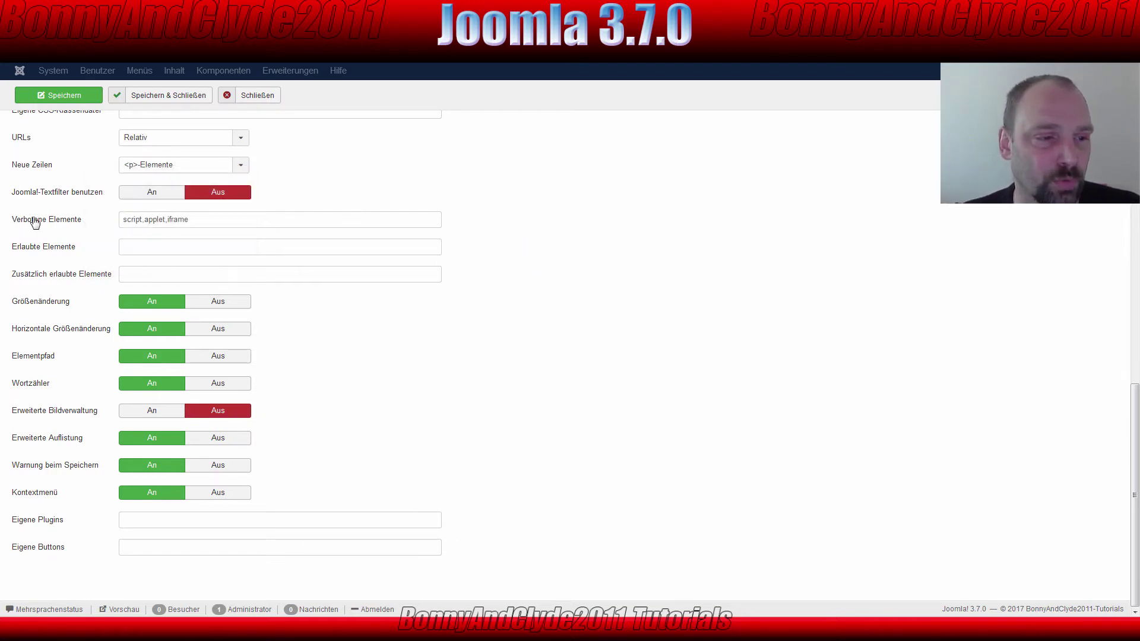
{"action": "mouse_move", "coordinate": [67, 222]}
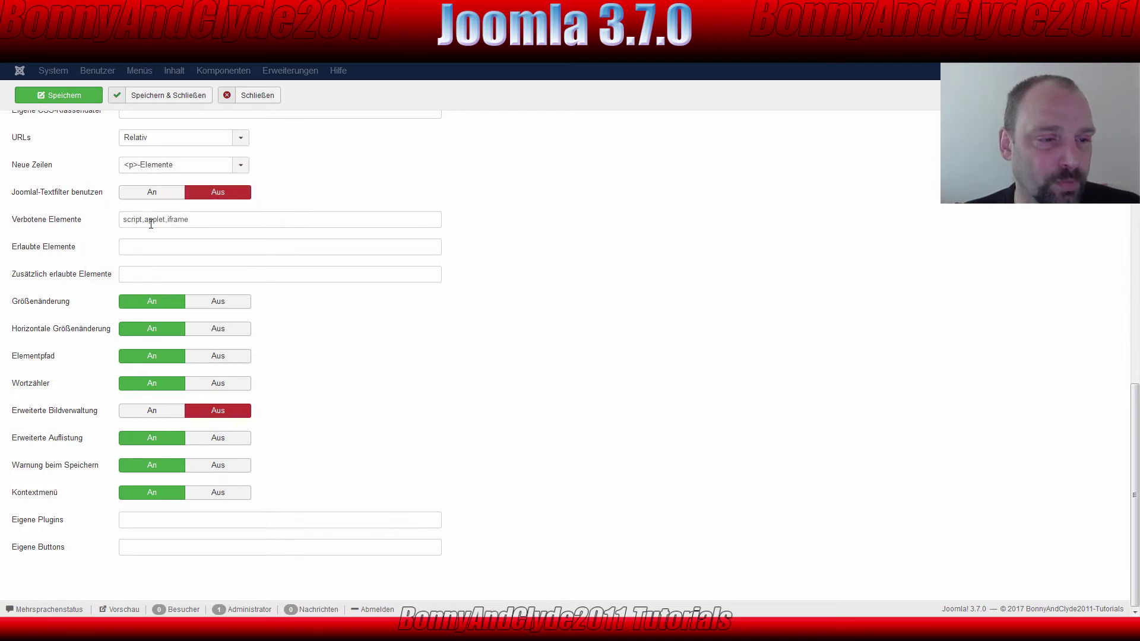
{"action": "double_click", "coordinate": [177, 220]}
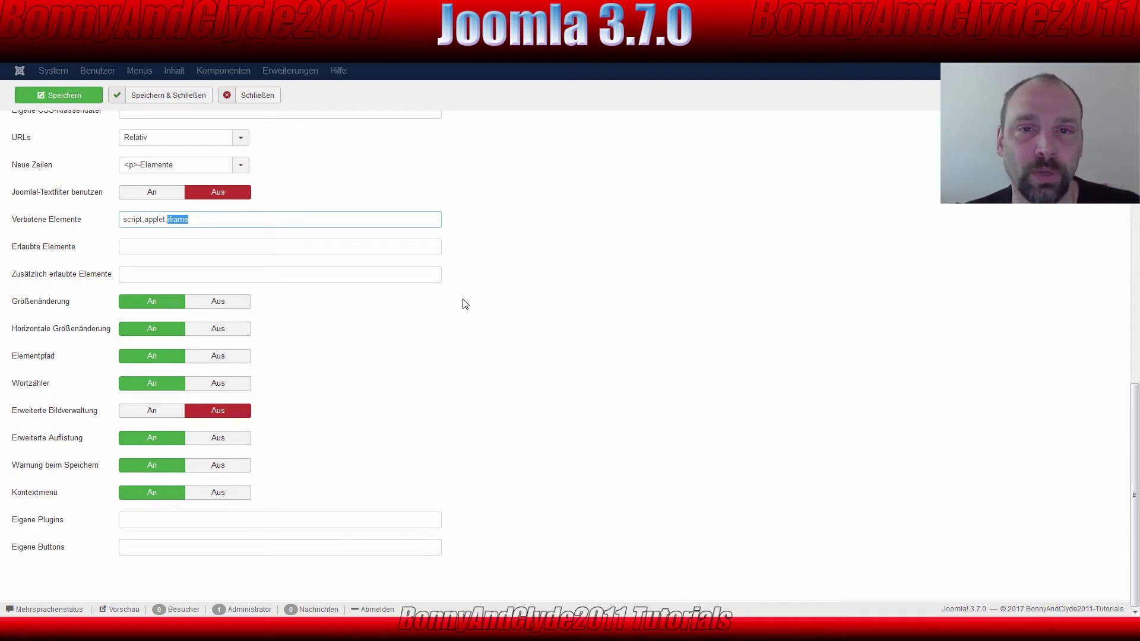
{"action": "left_click", "coordinate": [173, 224]}
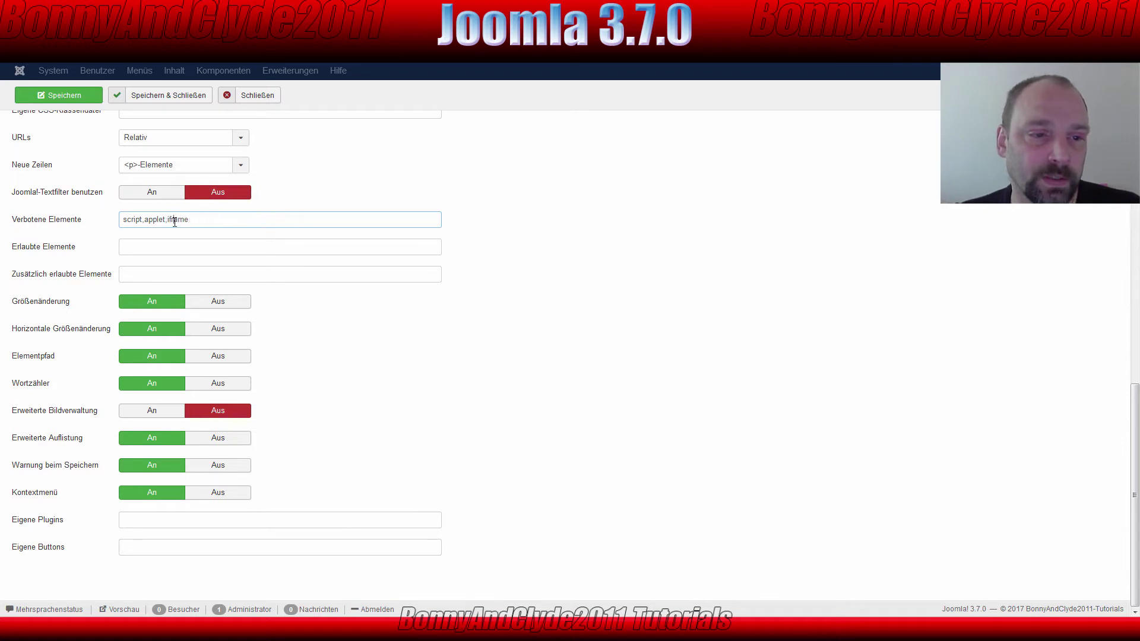
{"action": "double_click", "coordinate": [177, 220]}
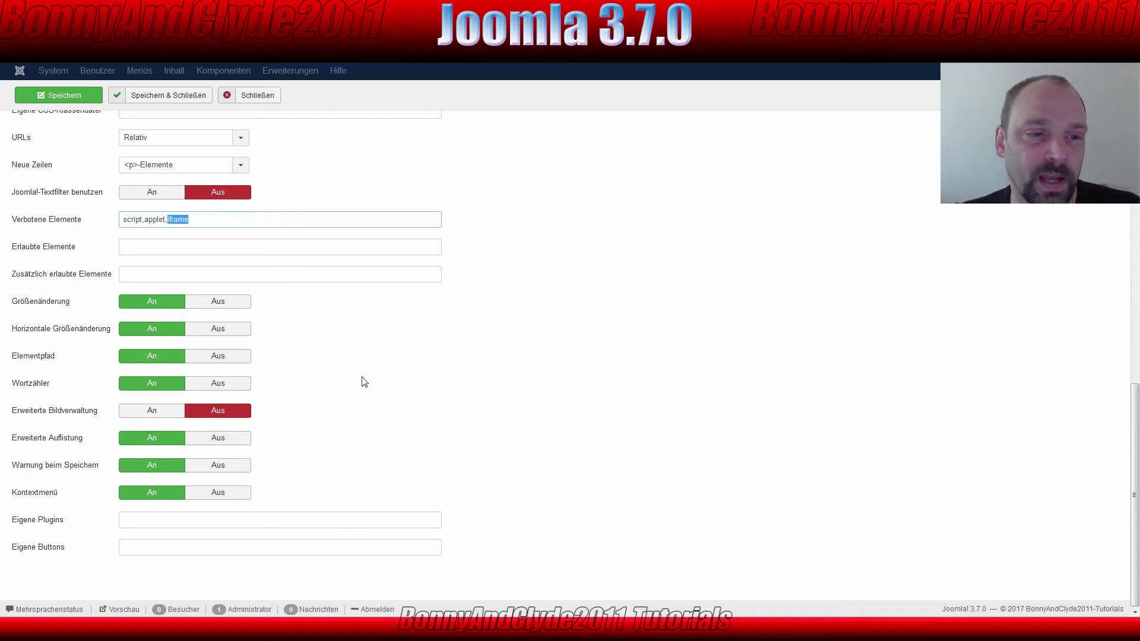
{"action": "left_click", "coordinate": [172, 219]}
Close the TinyMCE plugin settings without saving and open the list of articles (Beiträge)
{"action": "scroll", "coordinate": [398, 285], "scroll_direction": "up", "scroll_amount": 3}
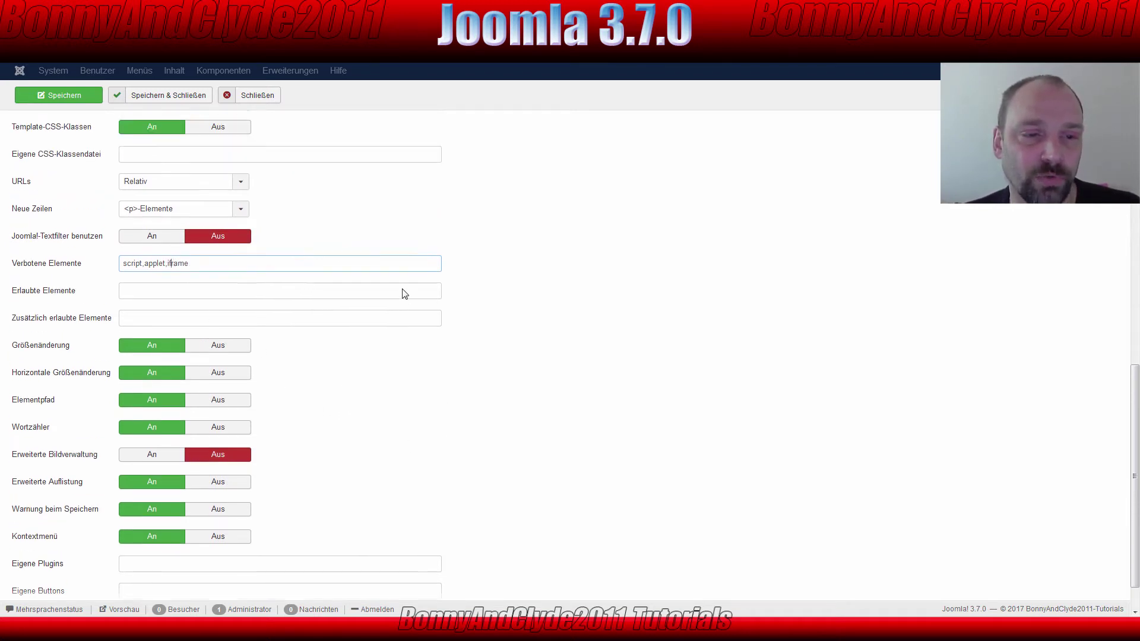
{"action": "scroll", "coordinate": [398, 287], "scroll_direction": "up", "scroll_amount": 10}
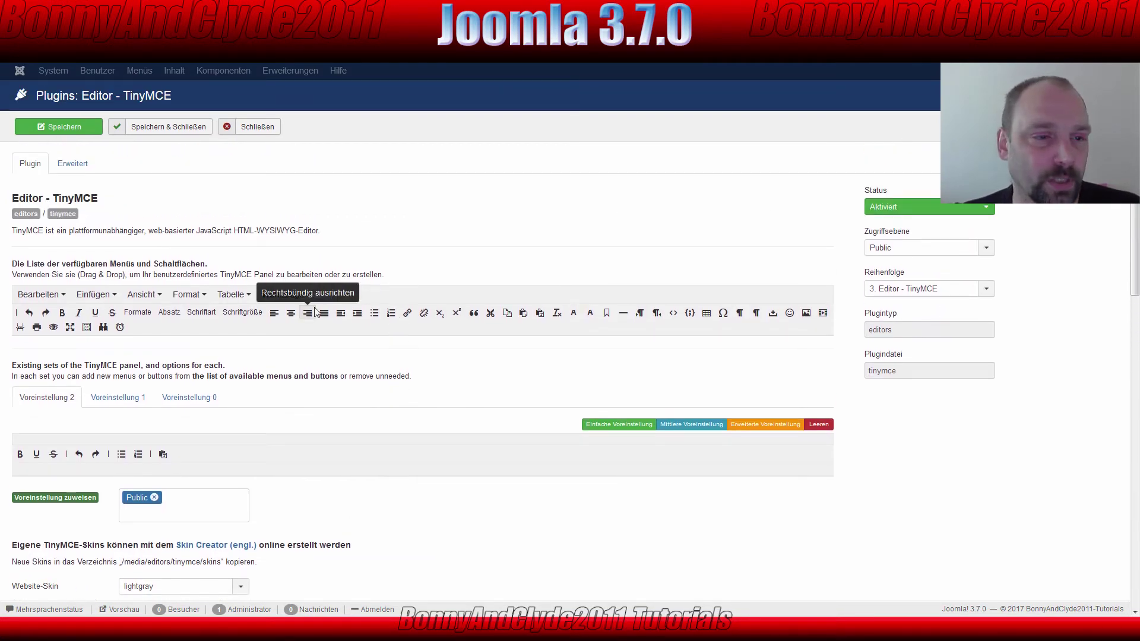
{"action": "left_click", "coordinate": [264, 127]}
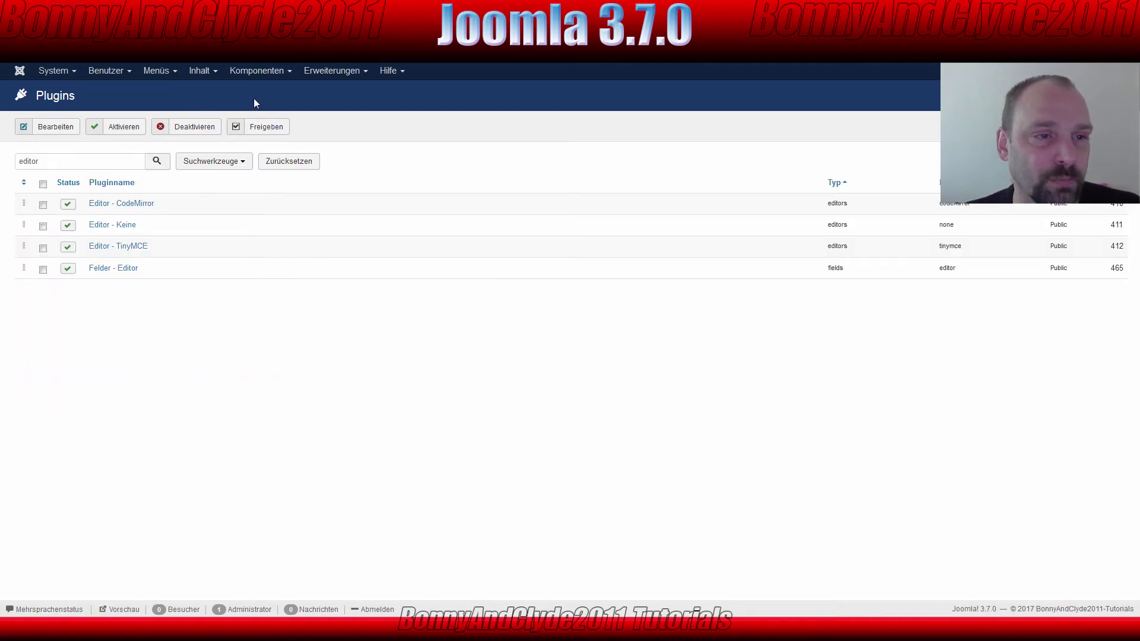
{"action": "left_click", "coordinate": [199, 71]}
{"action": "left_click", "coordinate": [209, 90]}
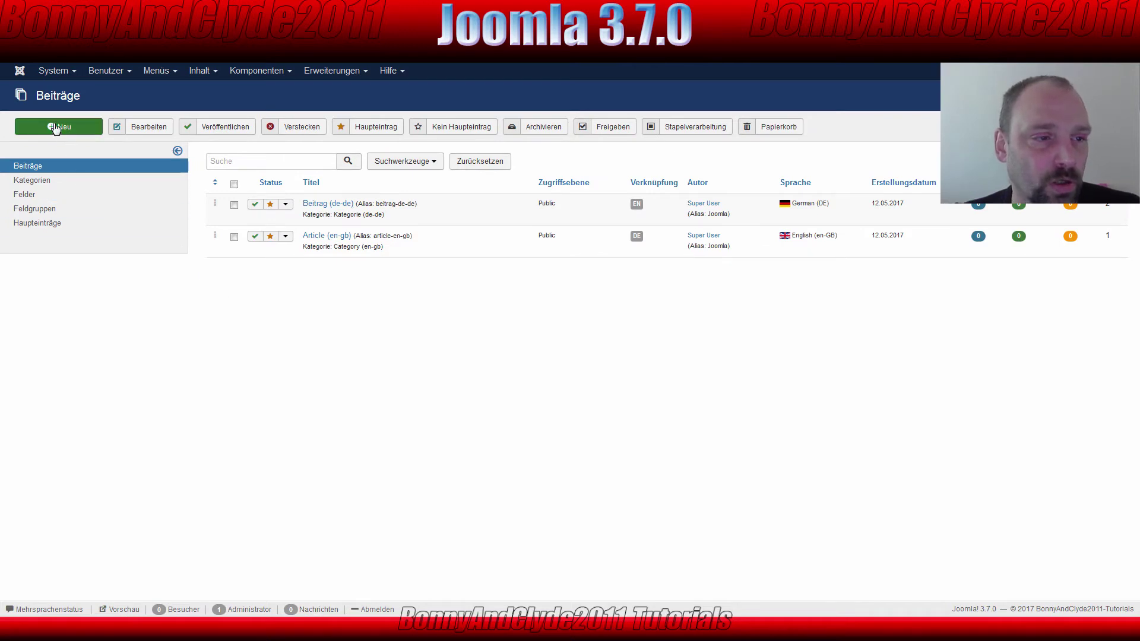
Create a new article with the title "Erster Testbeitrag", leaving the alias empty
{"action": "left_click", "coordinate": [73, 126]}
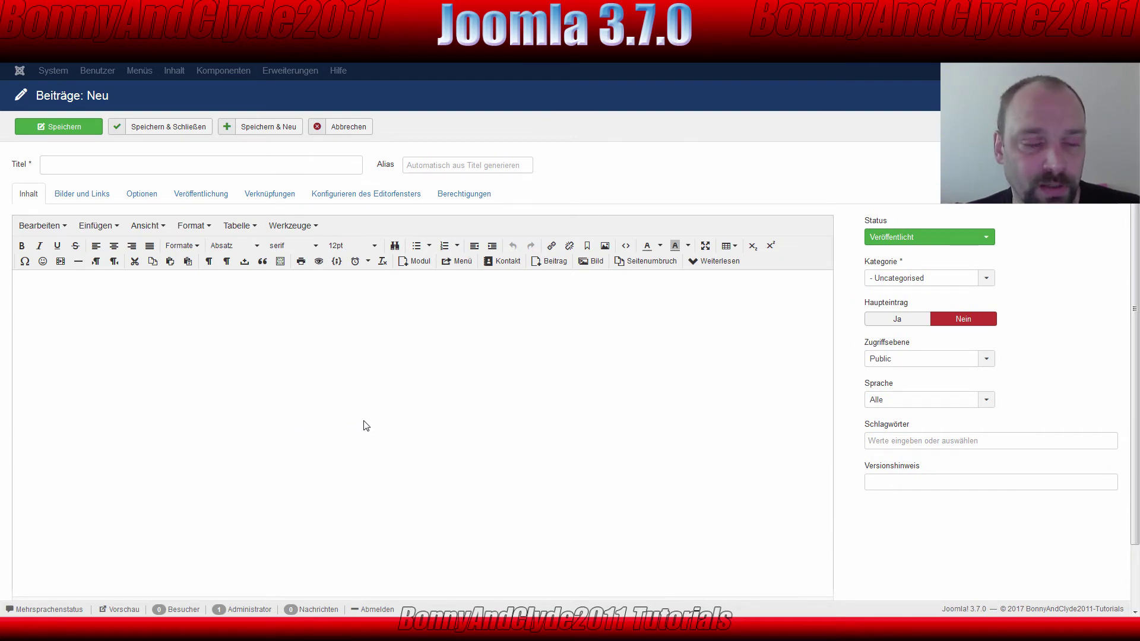
{"action": "left_click", "coordinate": [56, 164]}
{"action": "left_click", "coordinate": [77, 164]}
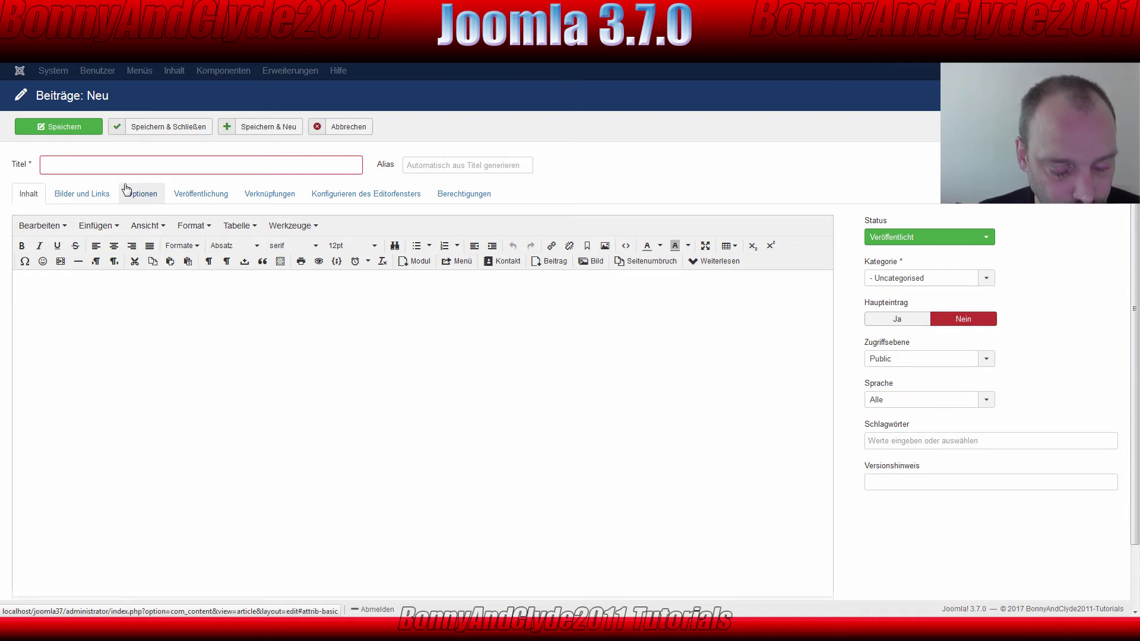
{"action": "type", "text": "Er"}
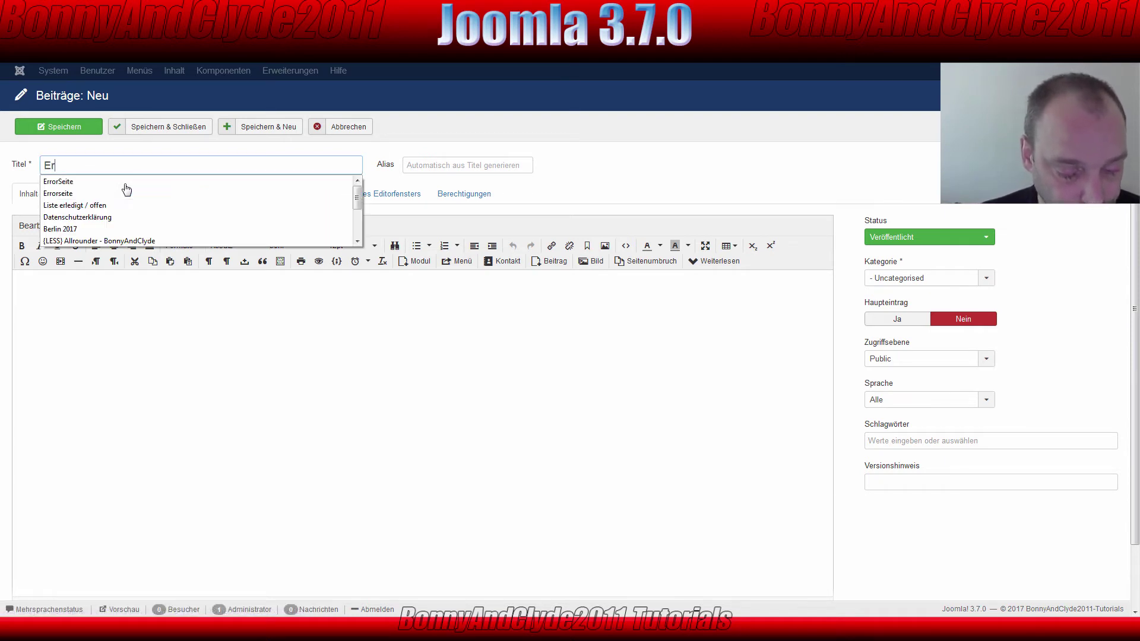
{"action": "type", "text": "ster Test"}
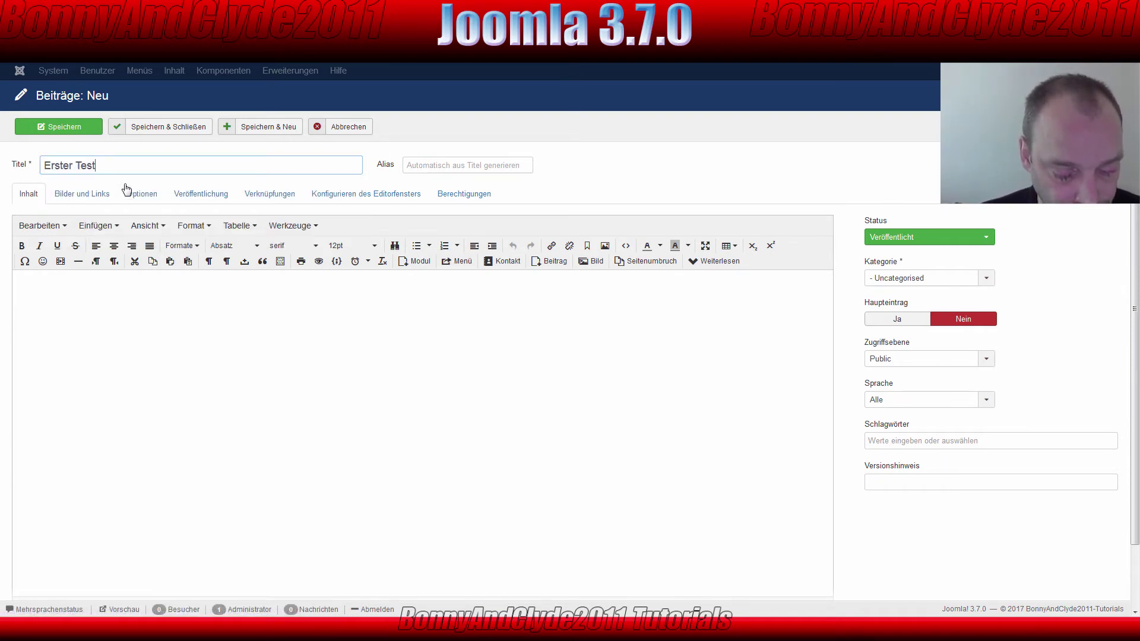
{"action": "type", "text": "beitrag"}
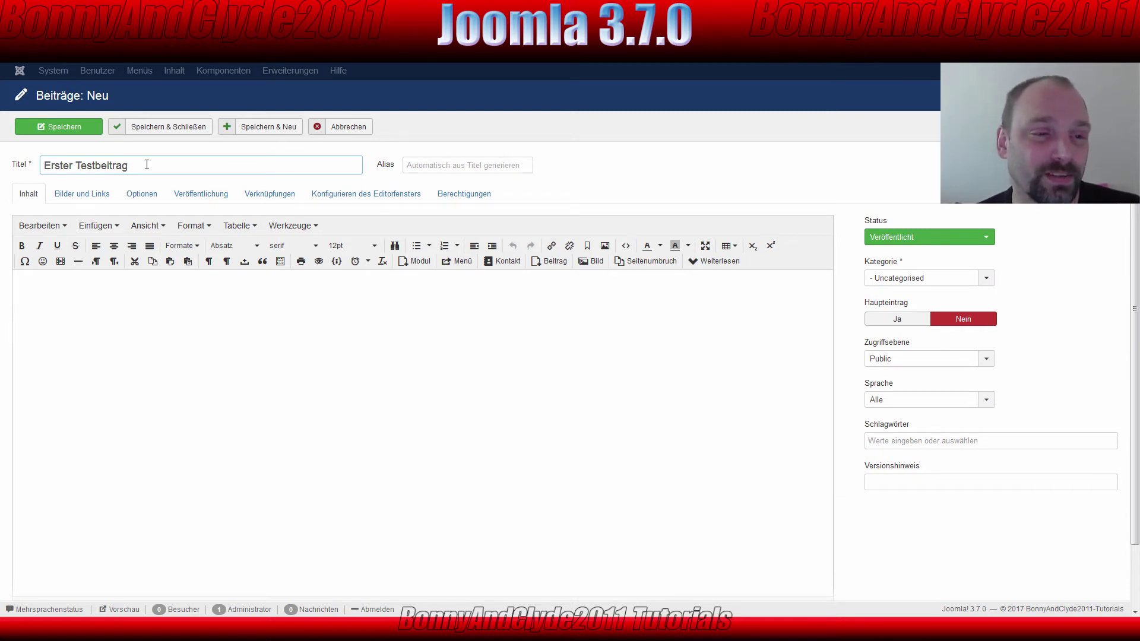
{"action": "left_click_drag", "start_coordinate": [147, 164], "coordinate": [40, 166]}
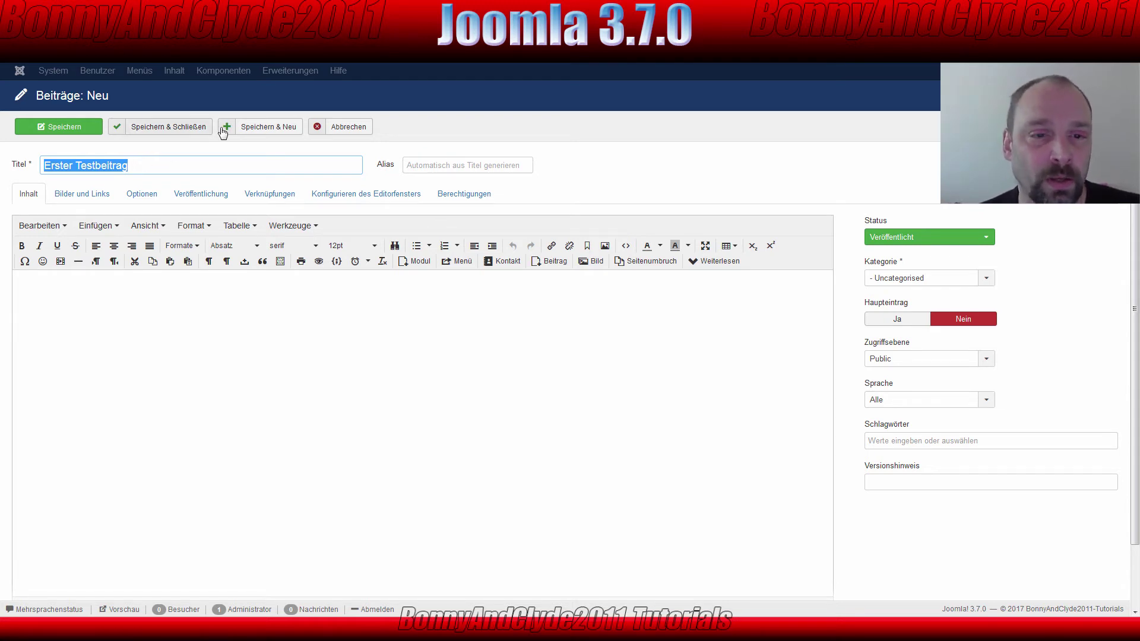
{"action": "left_click", "coordinate": [428, 164]}
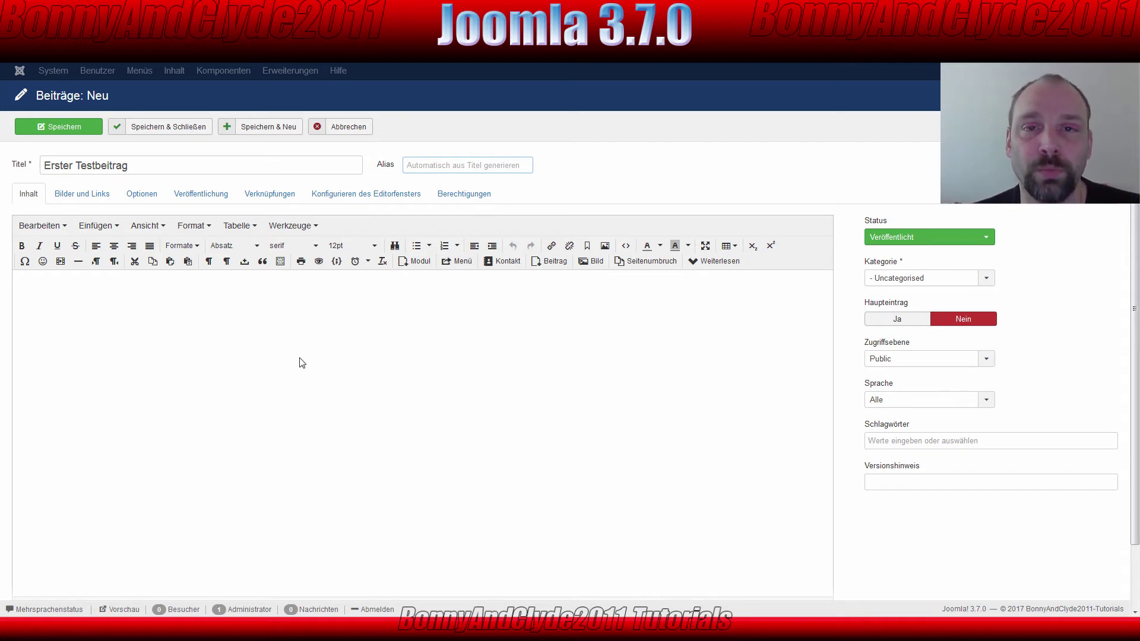
Search Google for "lorem ipsum" in a new browser tab
{"action": "left_click", "coordinate": [203, 341]}
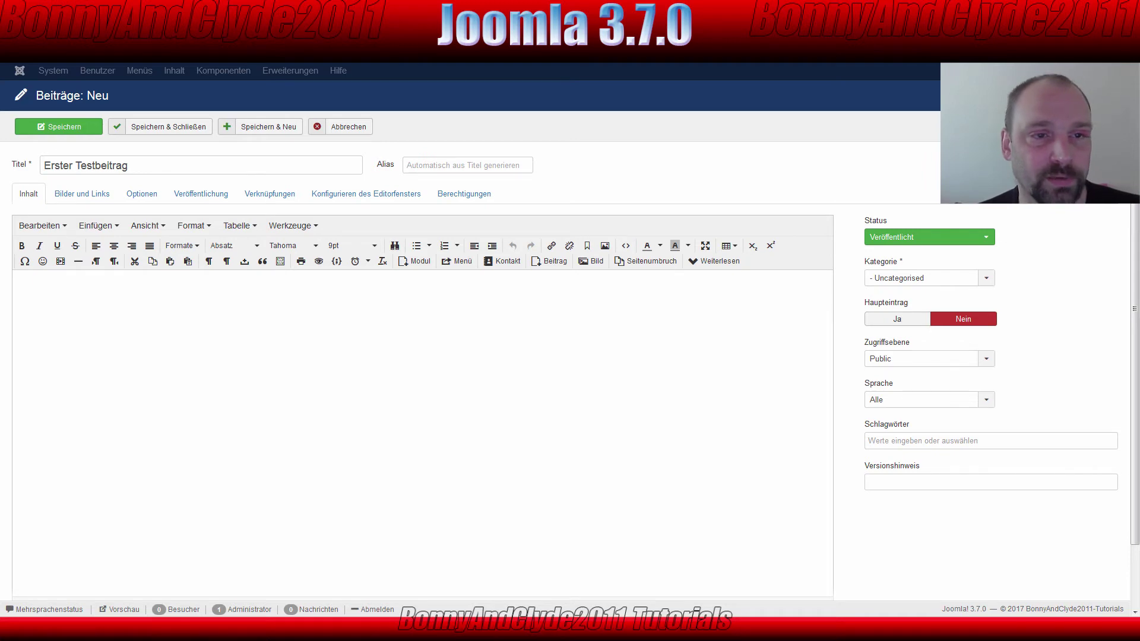
{"action": "key", "text": "ctrl+t"}
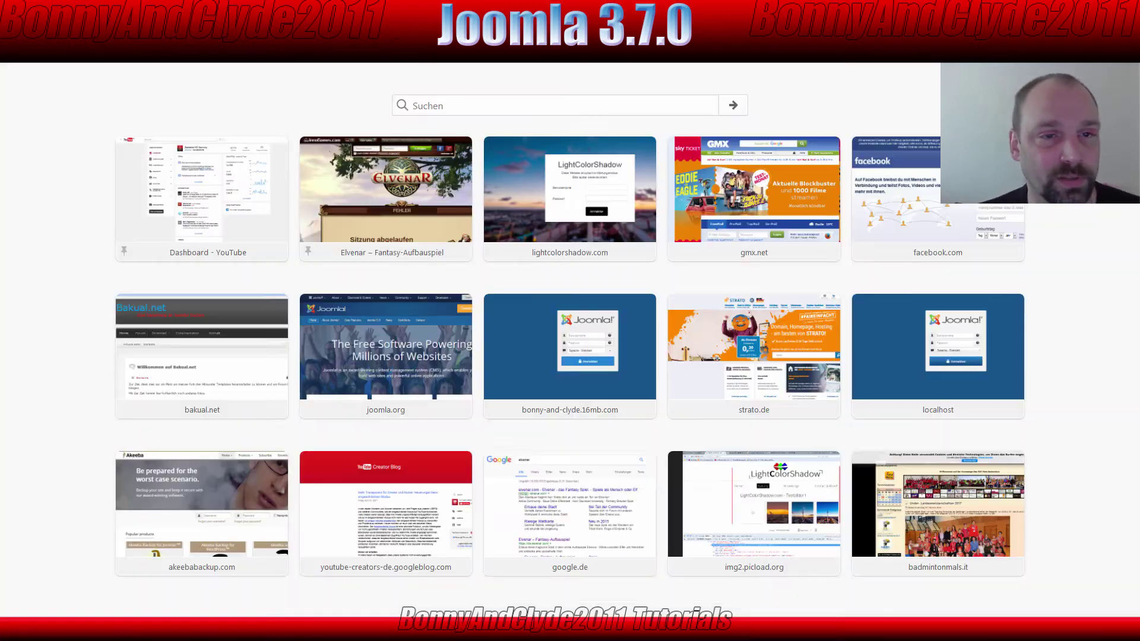
{"action": "left_click", "coordinate": [429, 107]}
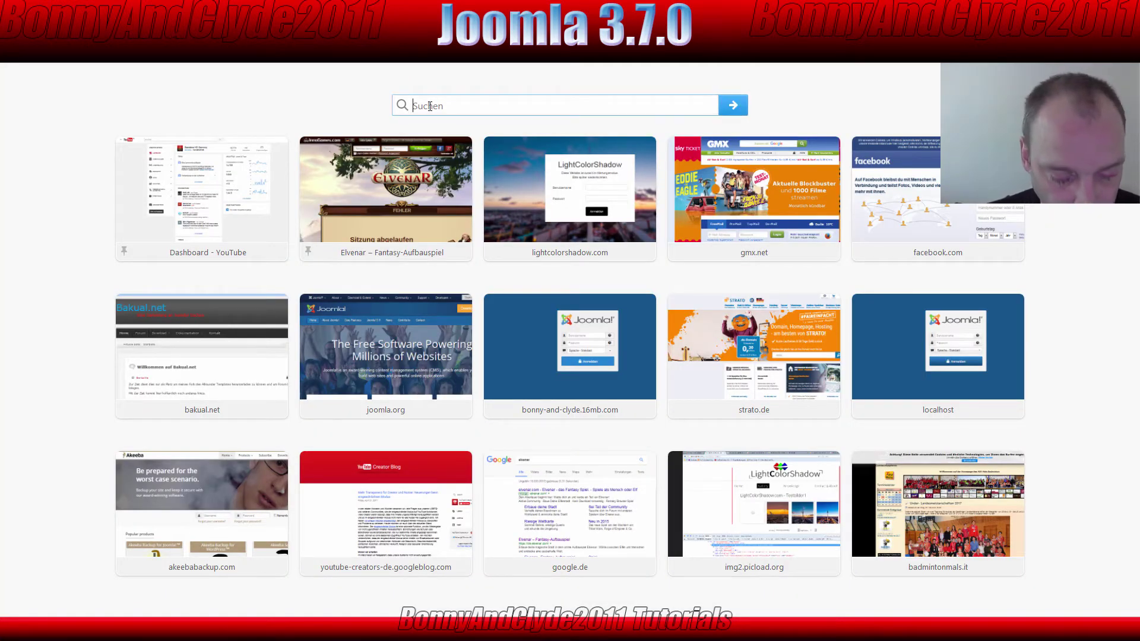
{"action": "type", "text": "lorem"}
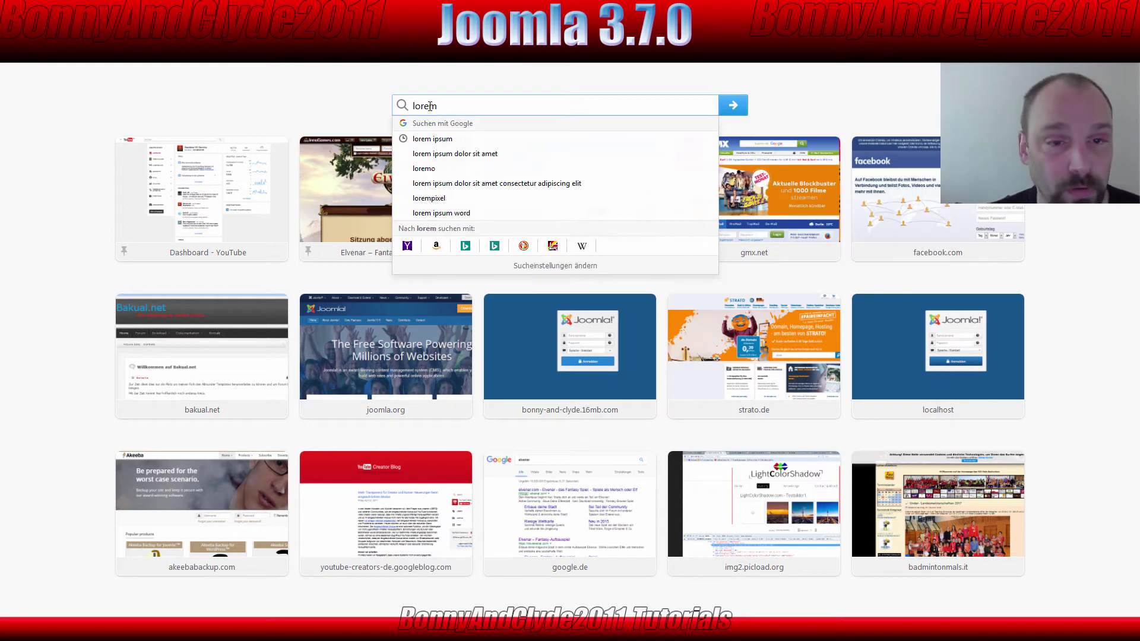
{"action": "key", "text": "Down"}
{"action": "key", "text": "Down"}
{"action": "key", "text": "Up"}
{"action": "key", "text": "Return"}
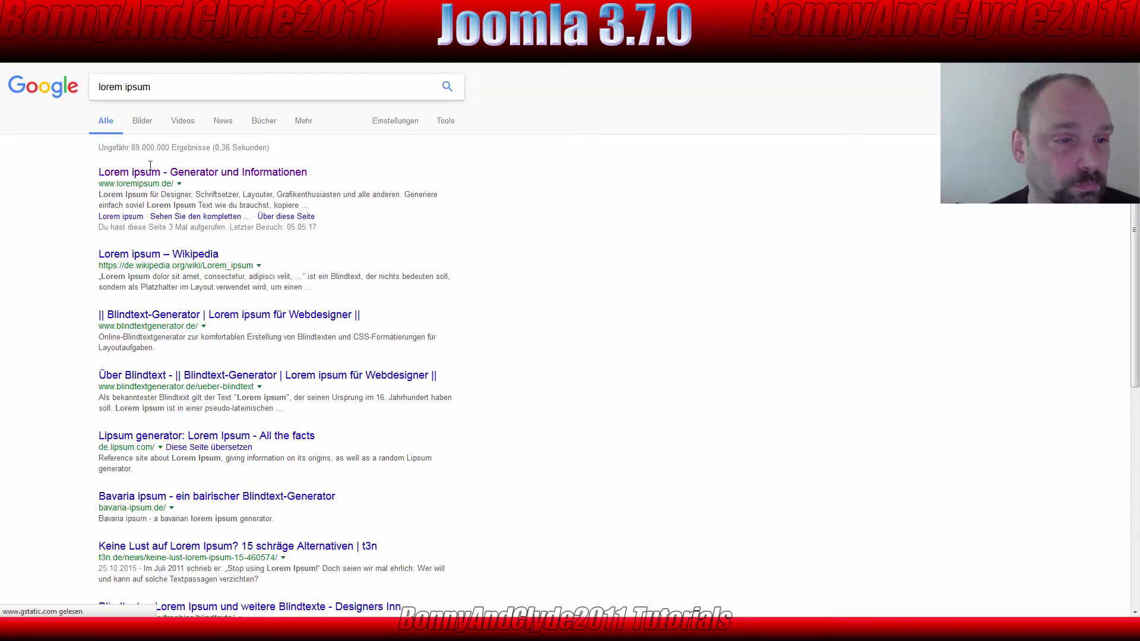
Open the loremipsum.de generator, generate 400 Wörter of placeholder text and copy it
{"action": "left_click", "coordinate": [156, 173]}
{"action": "left_click", "coordinate": [529, 243]}
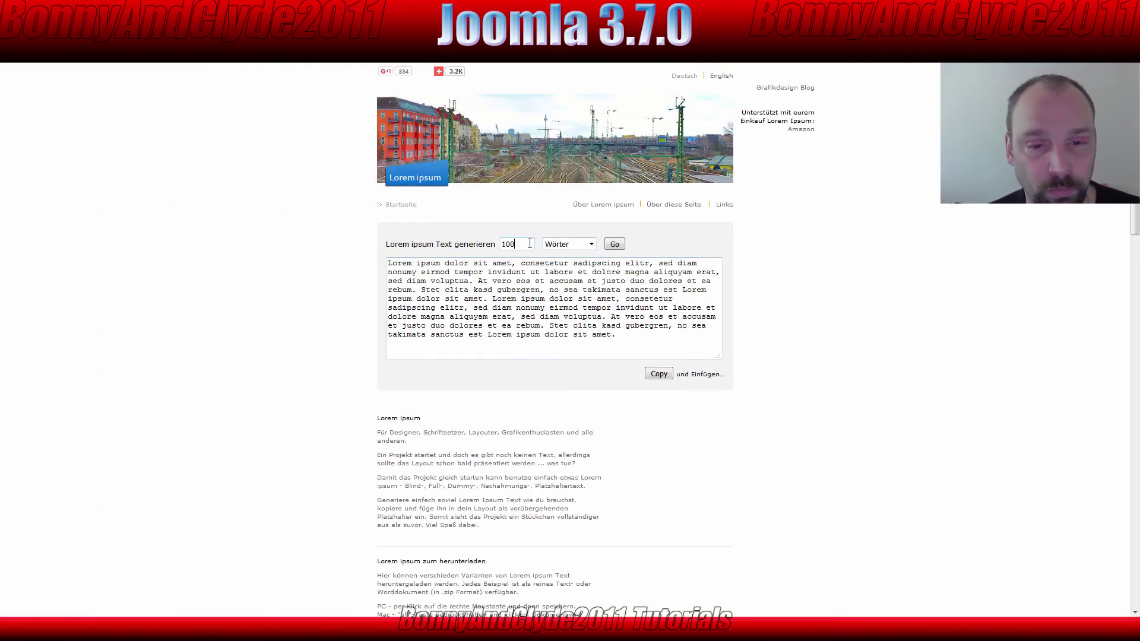
{"action": "double_click", "coordinate": [530, 243]}
{"action": "type", "text": "400"}
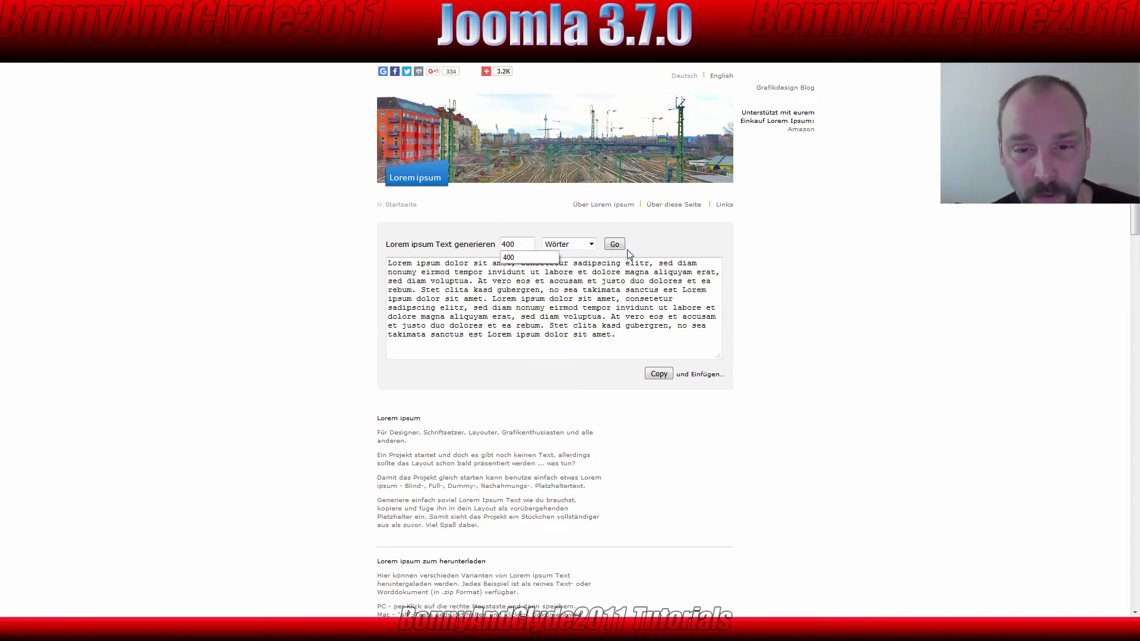
{"action": "left_click", "coordinate": [622, 246]}
{"action": "left_click", "coordinate": [659, 374]}
{"action": "key", "text": "ctrl+c"}
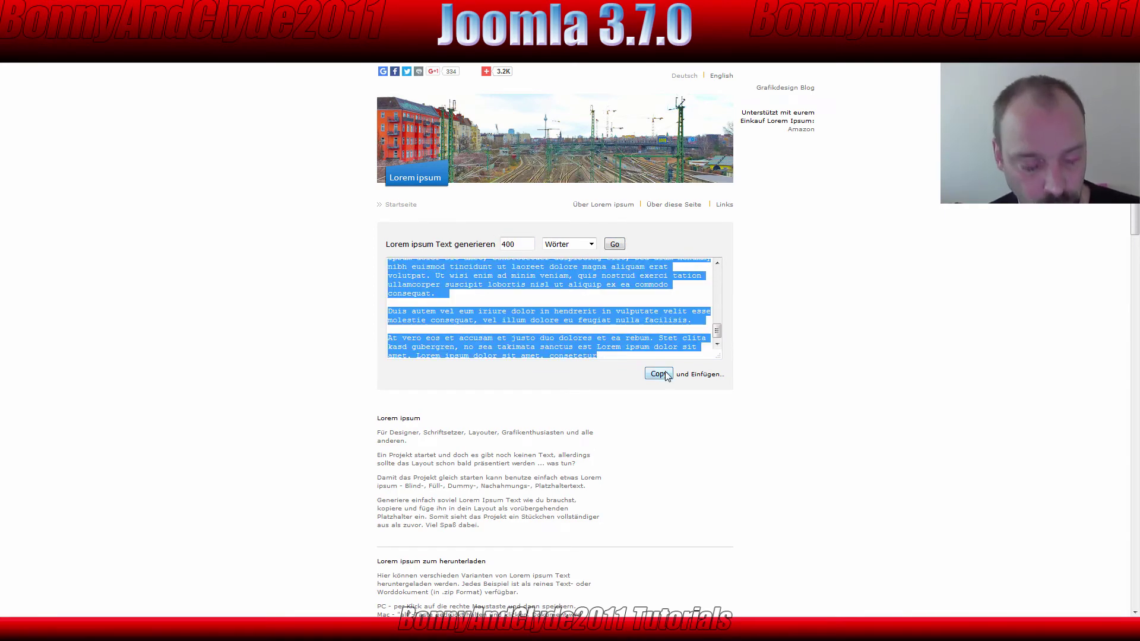
Return to the new Joomla article and paste the placeholder text into its body
{"action": "key", "text": "ctrl+Tab"}
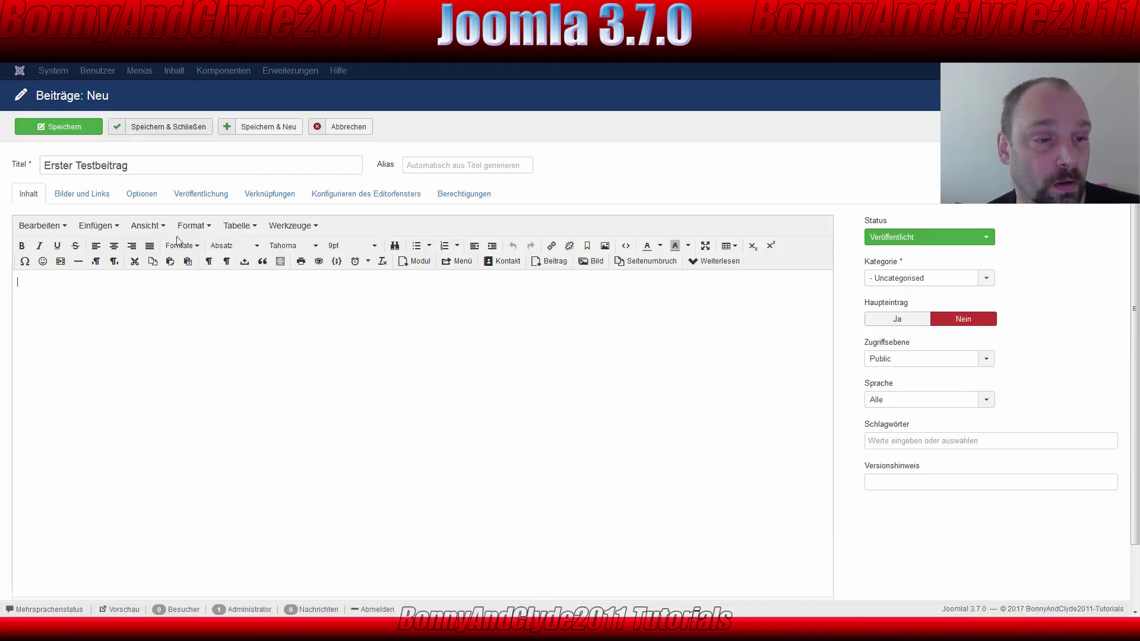
{"action": "left_click", "coordinate": [178, 349]}
{"action": "key", "text": "ctrl+v"}
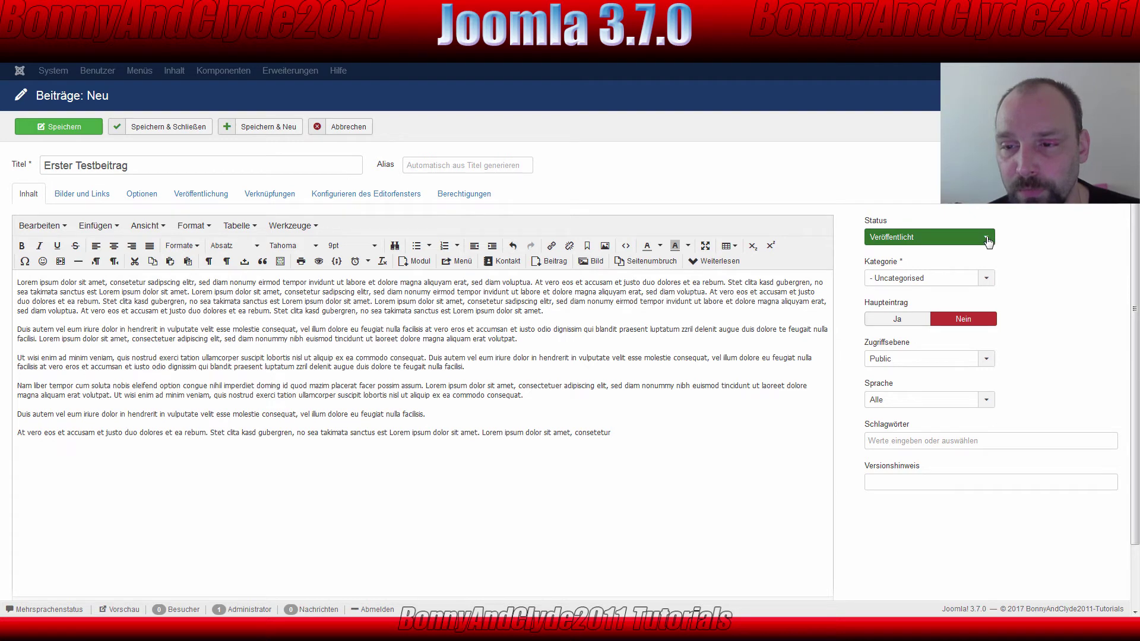
Examine the article's Status and Kategorie choices, keeping Veröffentlicht and Uncategorised, and look at the Home entry on the website's front end
{"action": "left_click", "coordinate": [988, 240]}
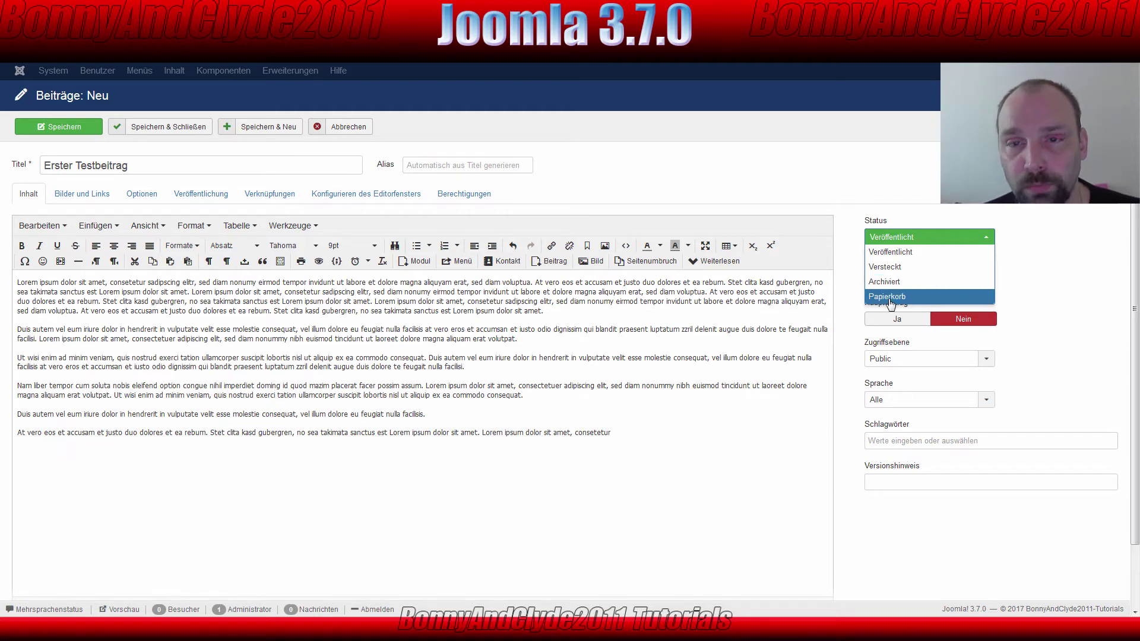
{"action": "left_click", "coordinate": [896, 254]}
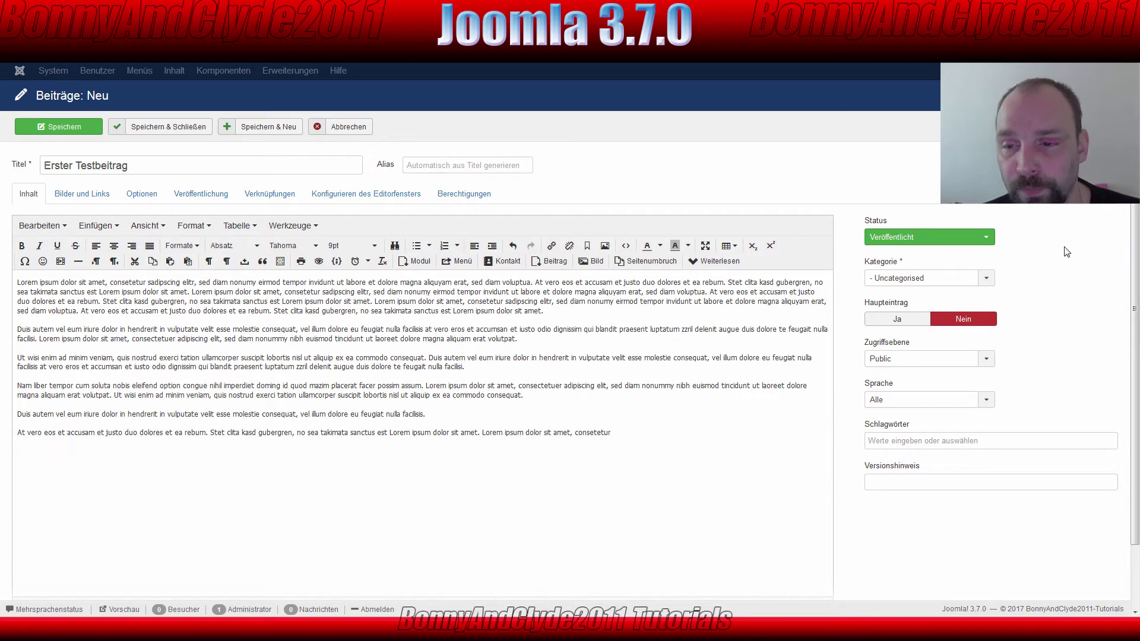
{"action": "left_click", "coordinate": [900, 279]}
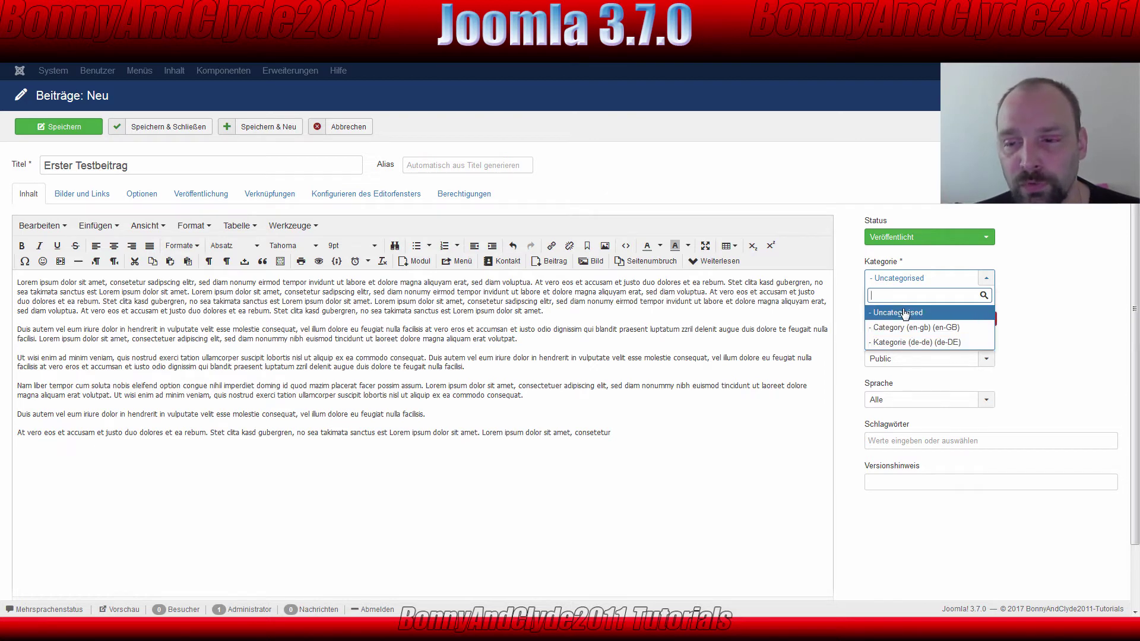
{"action": "left_click", "coordinate": [1069, 271]}
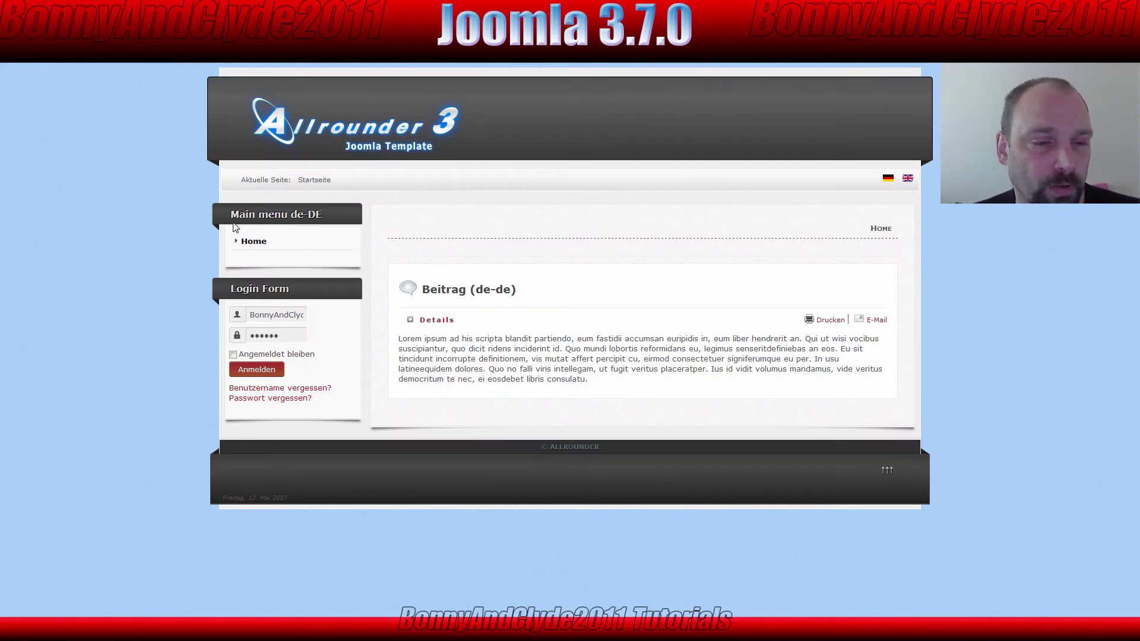
{"action": "left_click", "coordinate": [261, 248]}
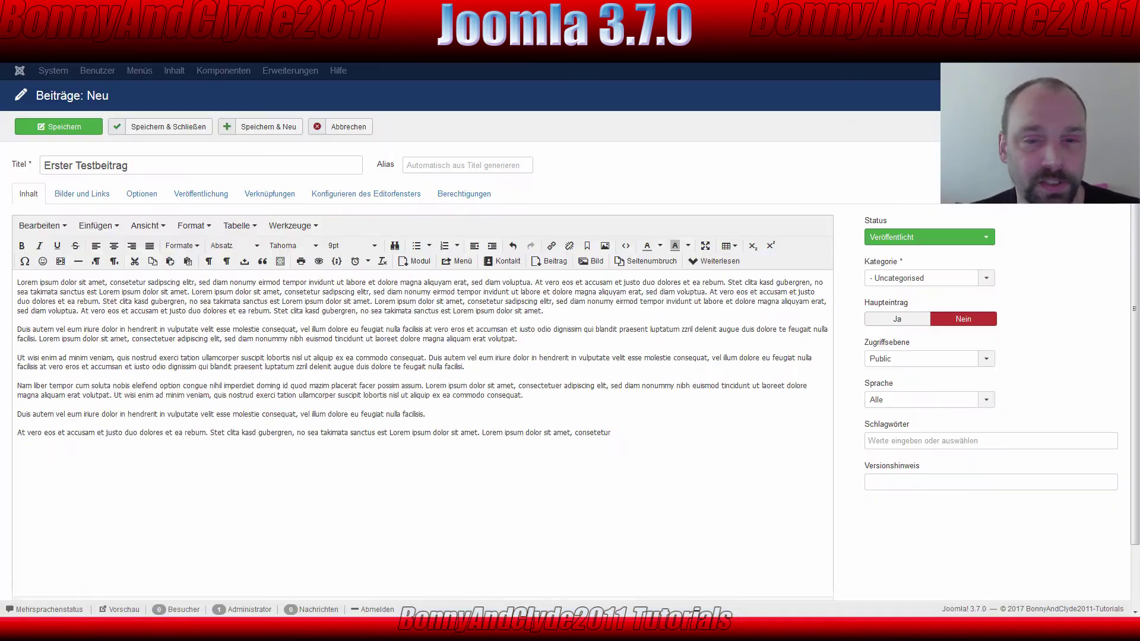
Set Haupteintrag to Ja for the article and review the Zugriffsebene choices, keeping Public
{"action": "left_click", "coordinate": [898, 320]}
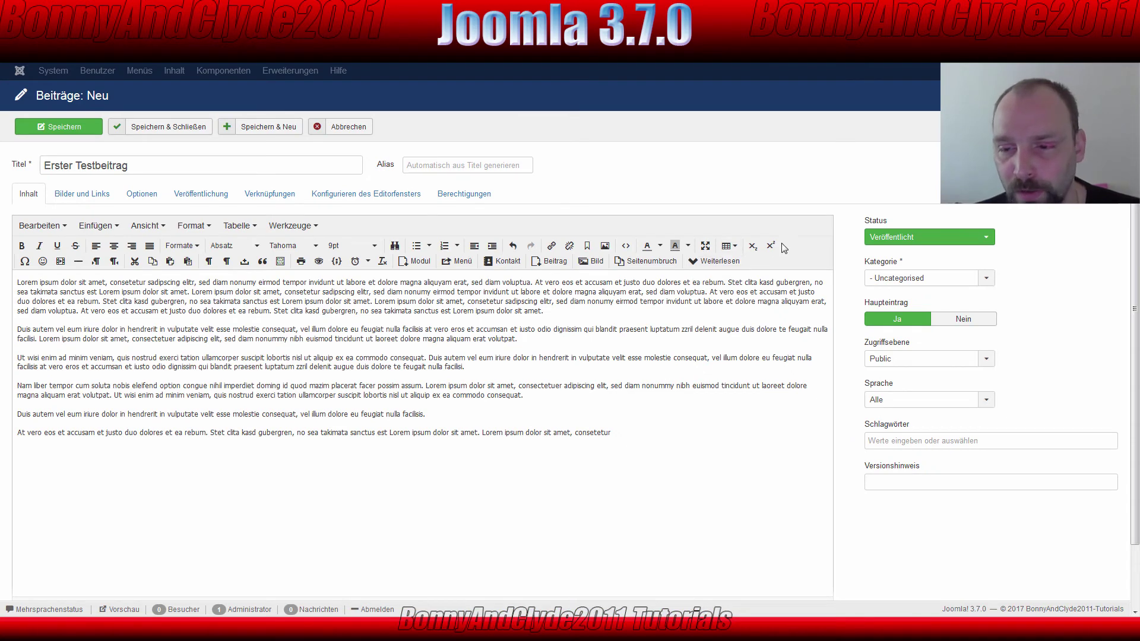
{"action": "mouse_move", "coordinate": [872, 350]}
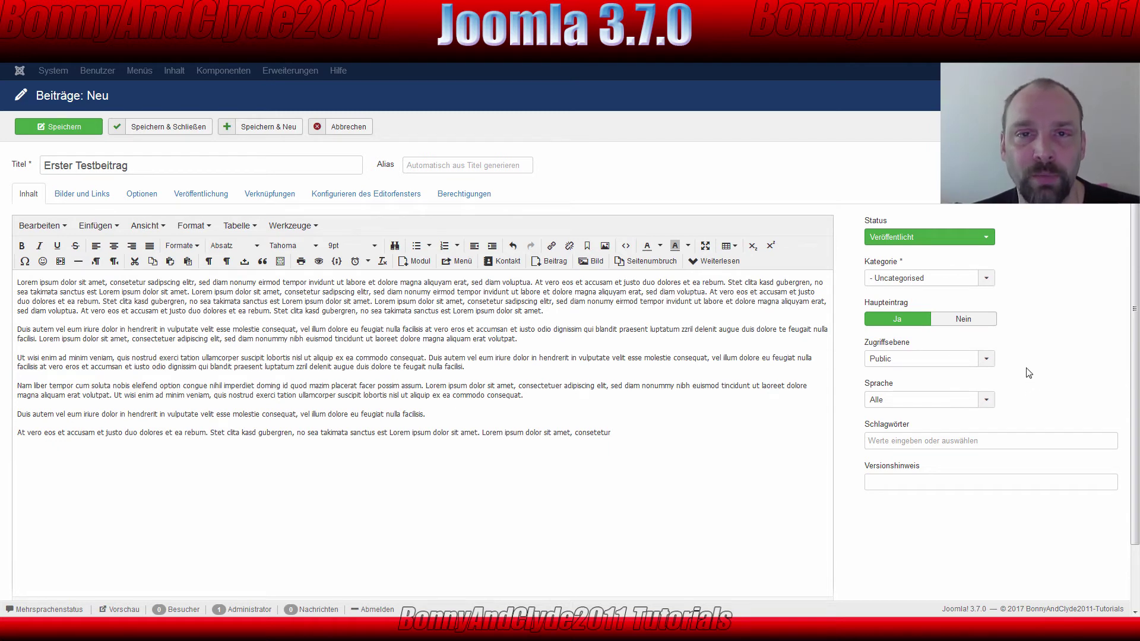
{"action": "left_click", "coordinate": [896, 368]}
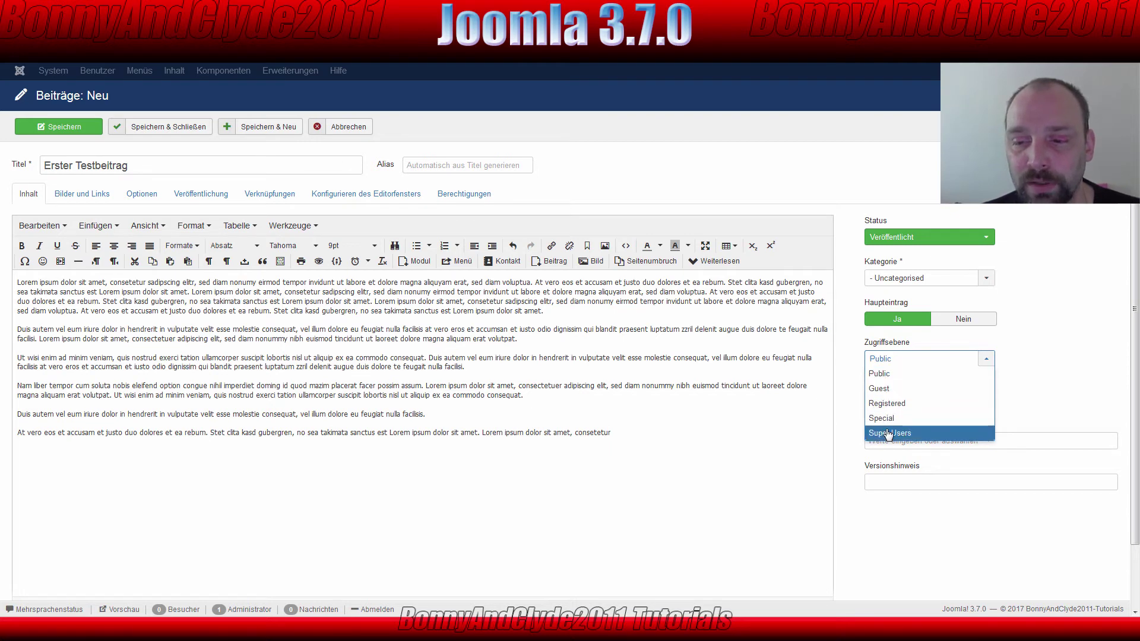
{"action": "left_click", "coordinate": [1077, 376]}
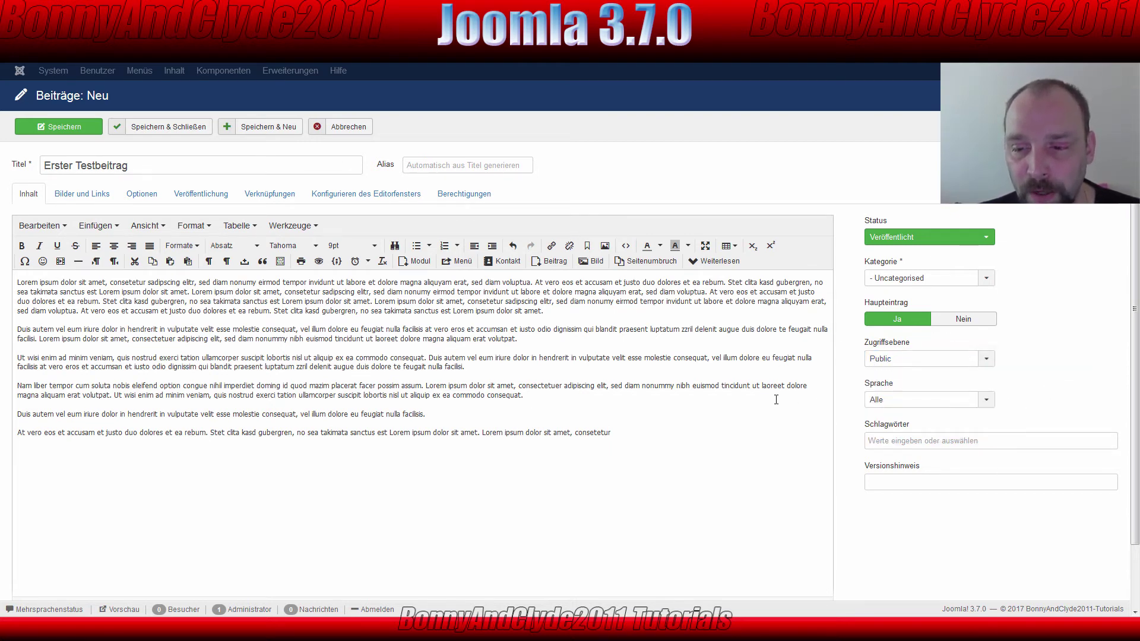
Set the article's Sprache to German (DE) and save the article
{"action": "mouse_move", "coordinate": [873, 389]}
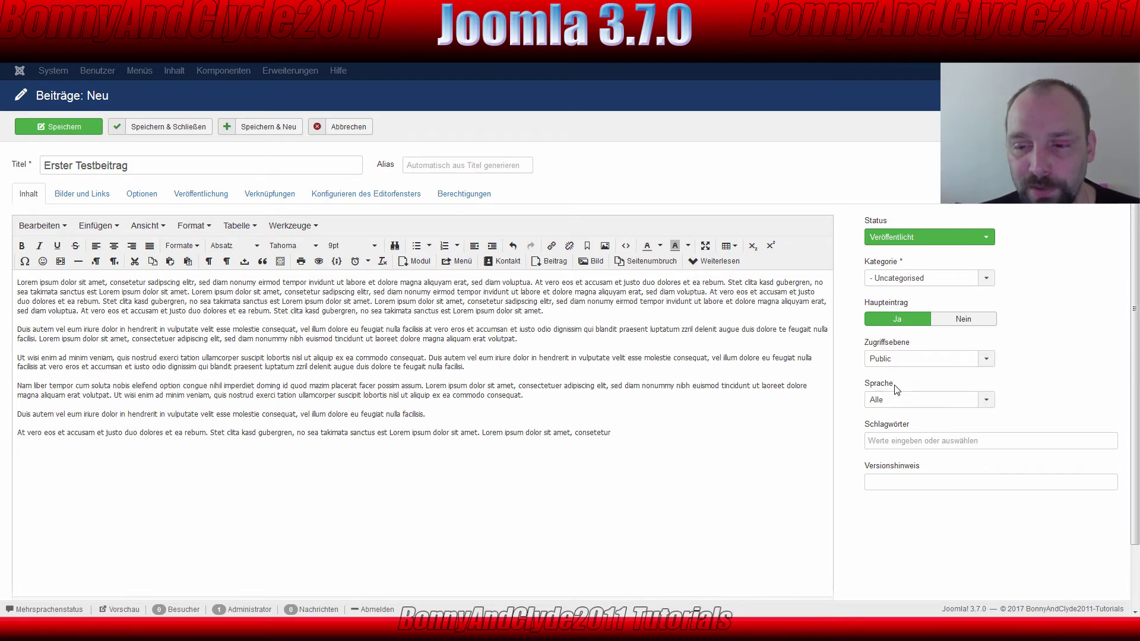
{"action": "left_click", "coordinate": [905, 402]}
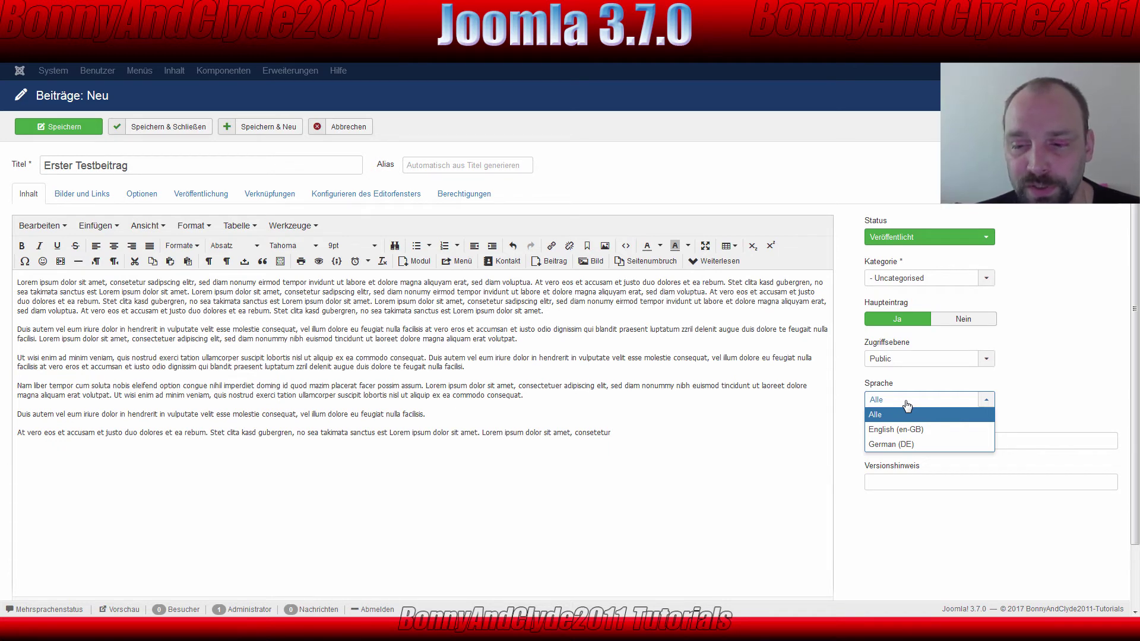
{"action": "left_click", "coordinate": [883, 447]}
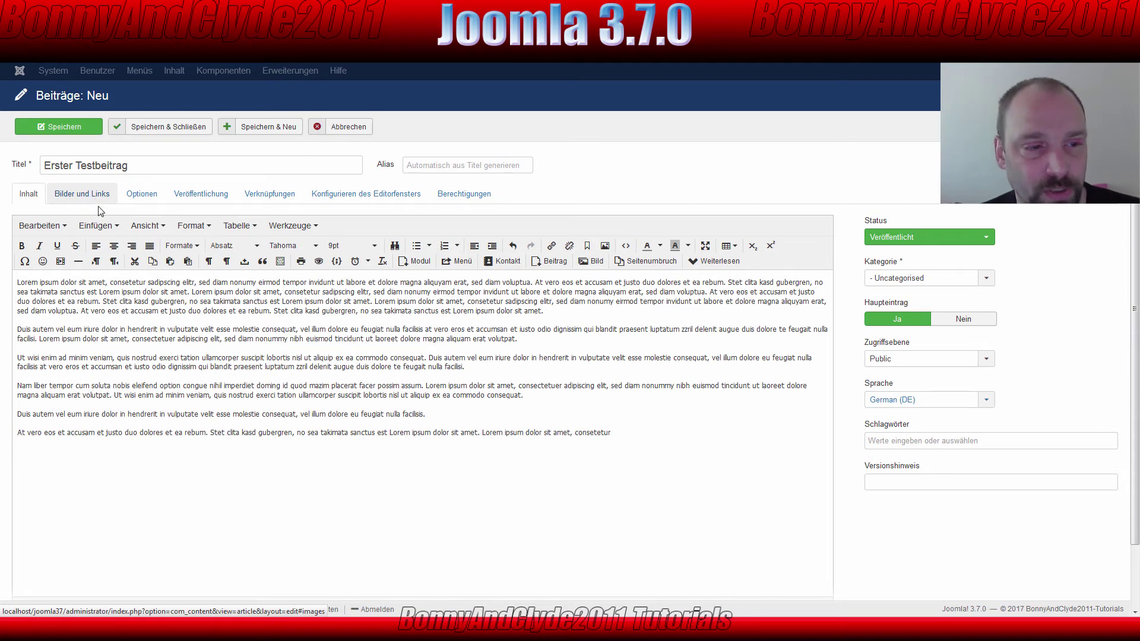
{"action": "left_click", "coordinate": [59, 127]}
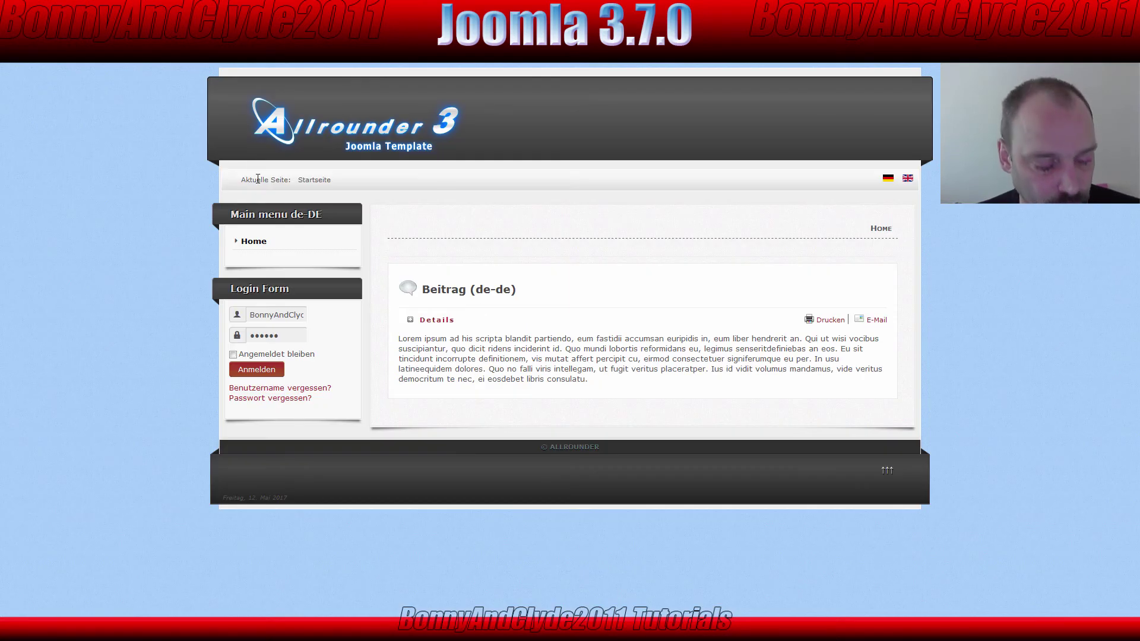
Reload the website's front page and examine how Erster Testbeitrag and the Beitrag (de-de) article are laid out
{"action": "key", "text": "F5"}
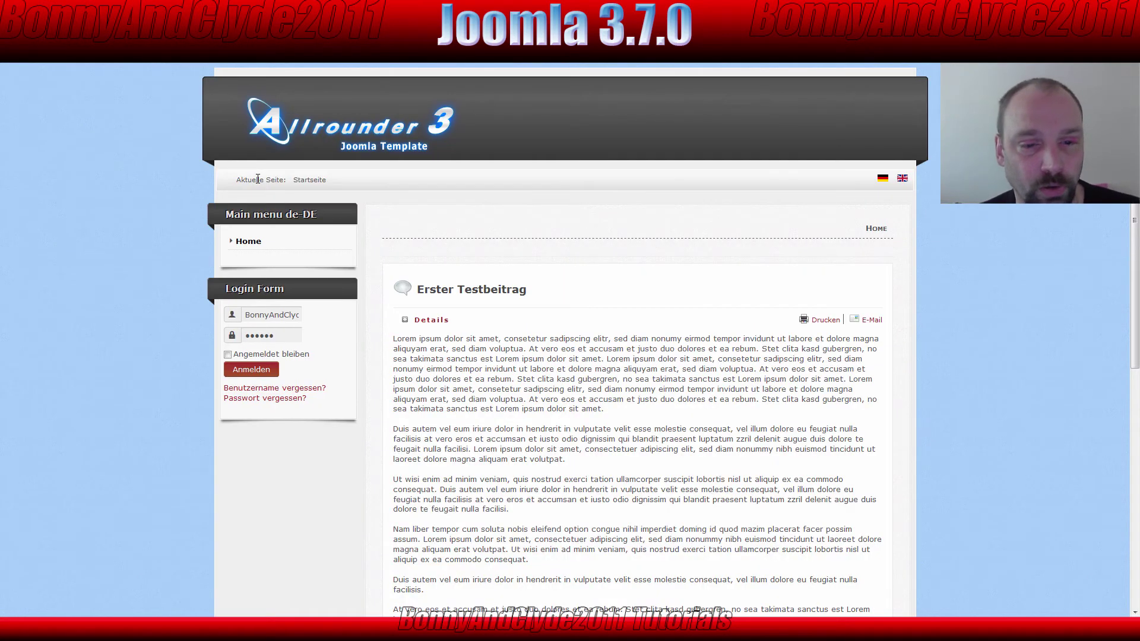
{"action": "scroll", "coordinate": [579, 252], "scroll_direction": "down", "scroll_amount": 3}
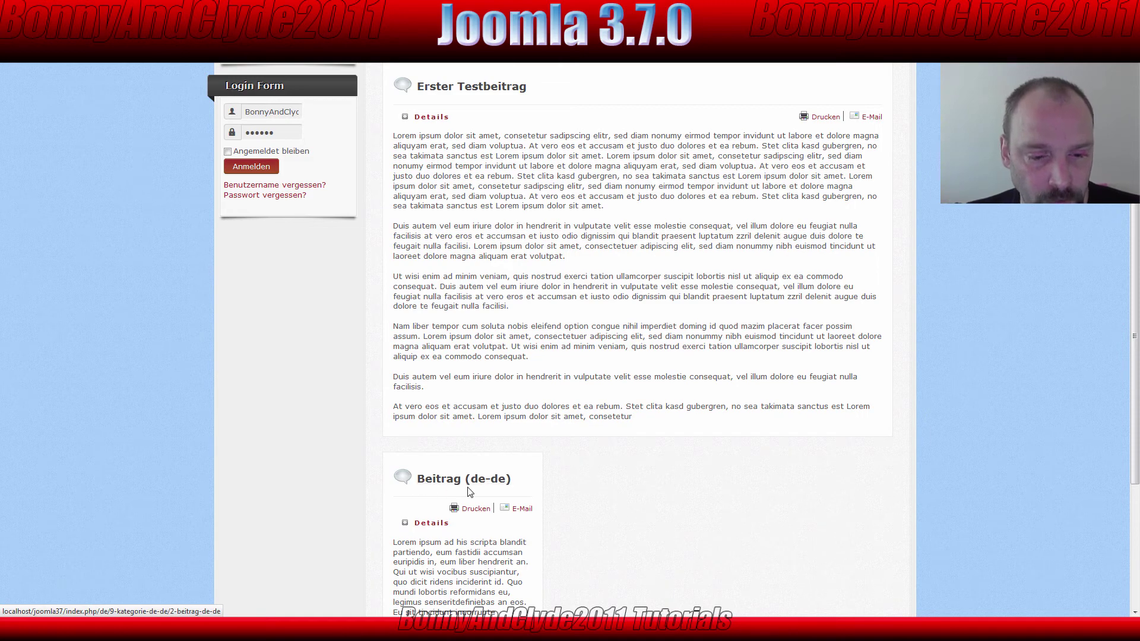
{"action": "scroll", "coordinate": [591, 414], "scroll_direction": "down", "scroll_amount": 3}
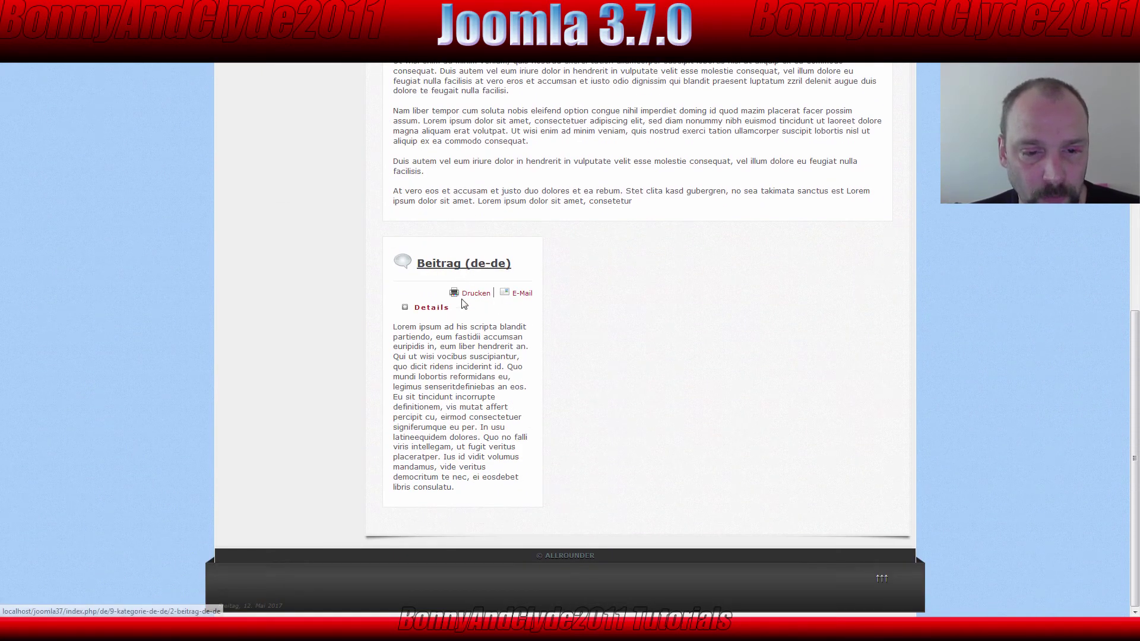
{"action": "left_click_drag", "start_coordinate": [414, 346], "coordinate": [664, 464]}
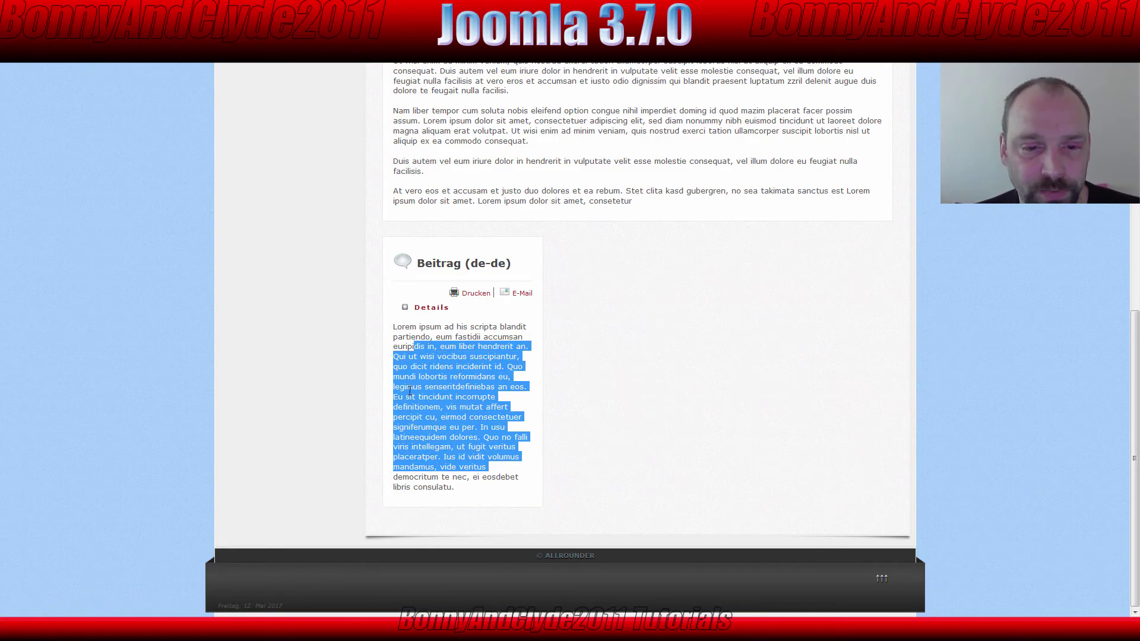
{"action": "left_click", "coordinate": [536, 358]}
{"action": "scroll", "coordinate": [523, 338], "scroll_direction": "up", "scroll_amount": 7}
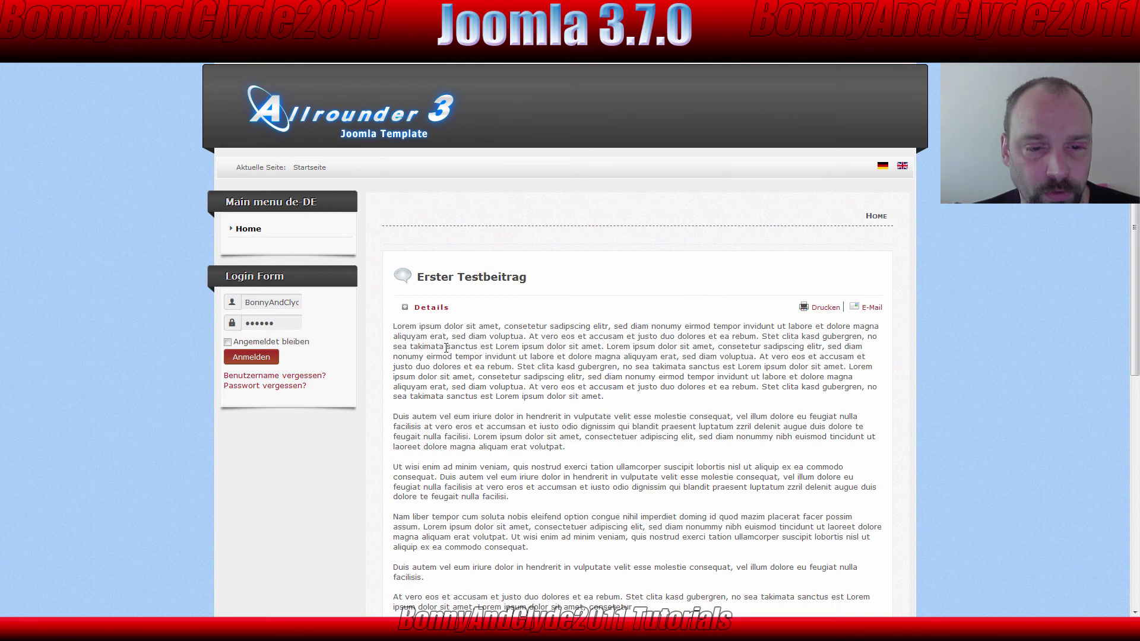
Return to the article editor and add two blank lines above the first paragraph of Erster Testbeitrag
{"action": "left_click_drag", "start_coordinate": [430, 328], "coordinate": [669, 539]}
{"action": "left_click", "coordinate": [625, 404]}
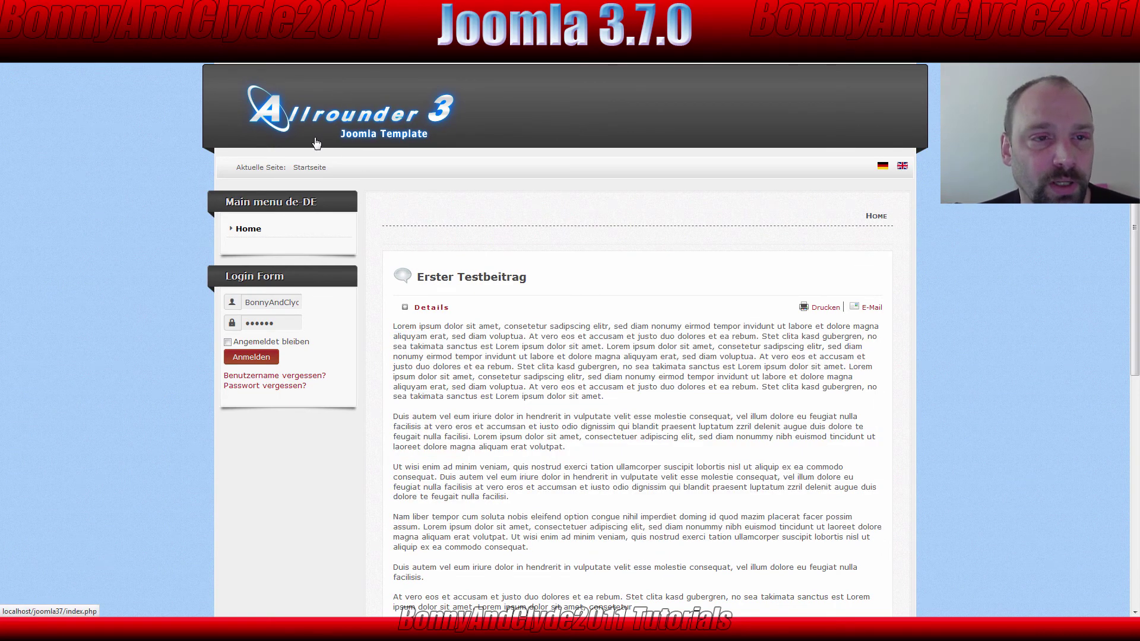
{"action": "key", "text": "ctrl+Tab"}
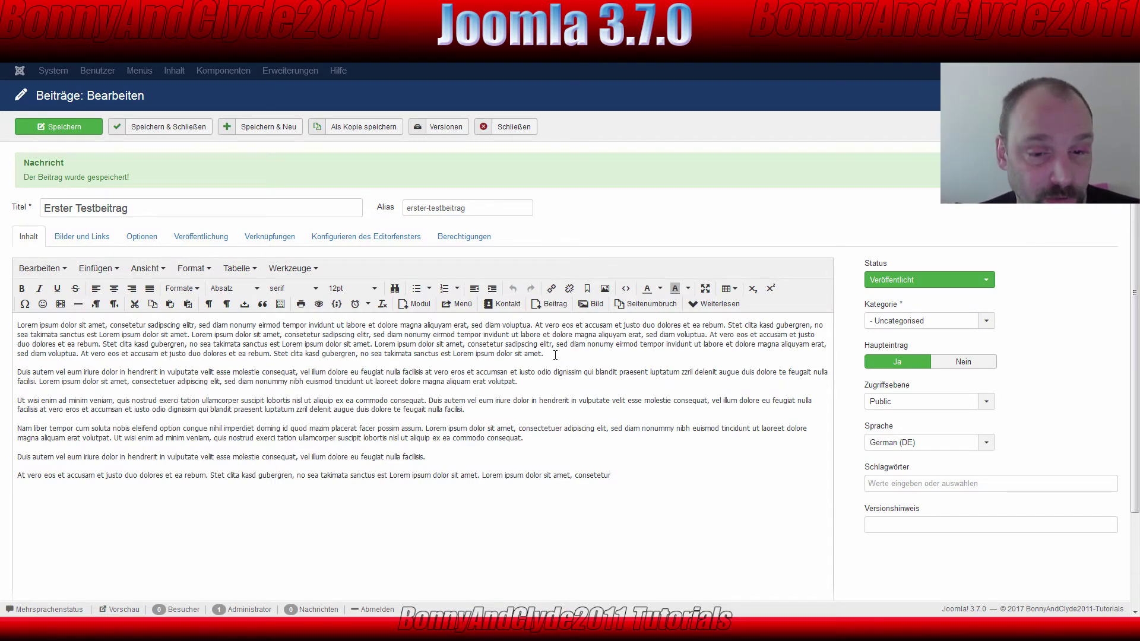
{"action": "left_click", "coordinate": [18, 326]}
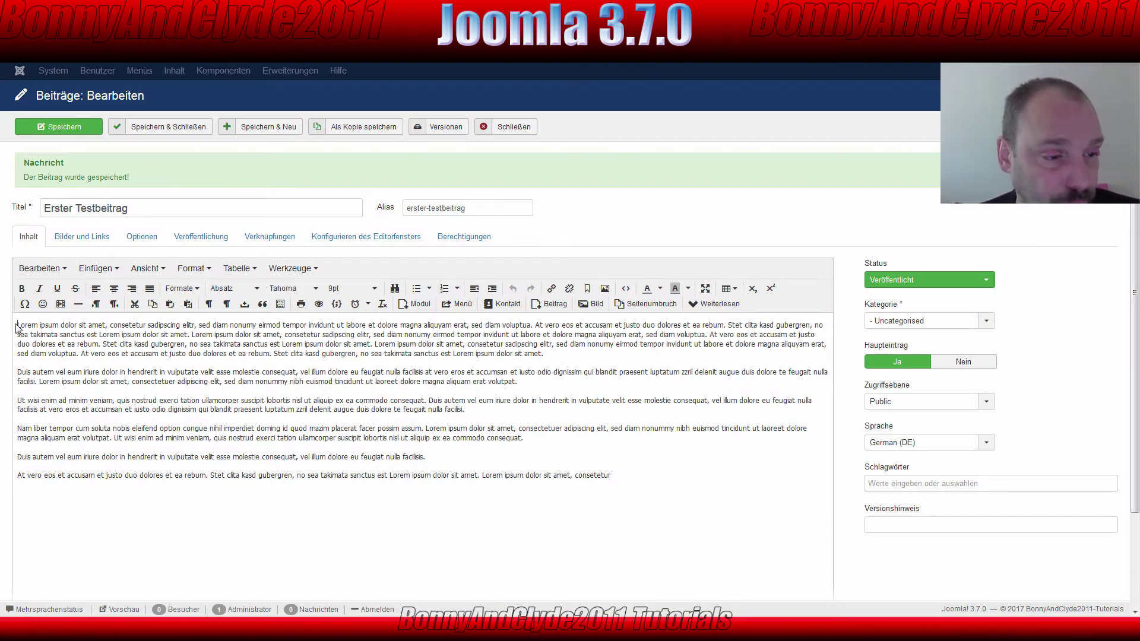
{"action": "key", "text": "Return"}
{"action": "key", "text": "Return"}
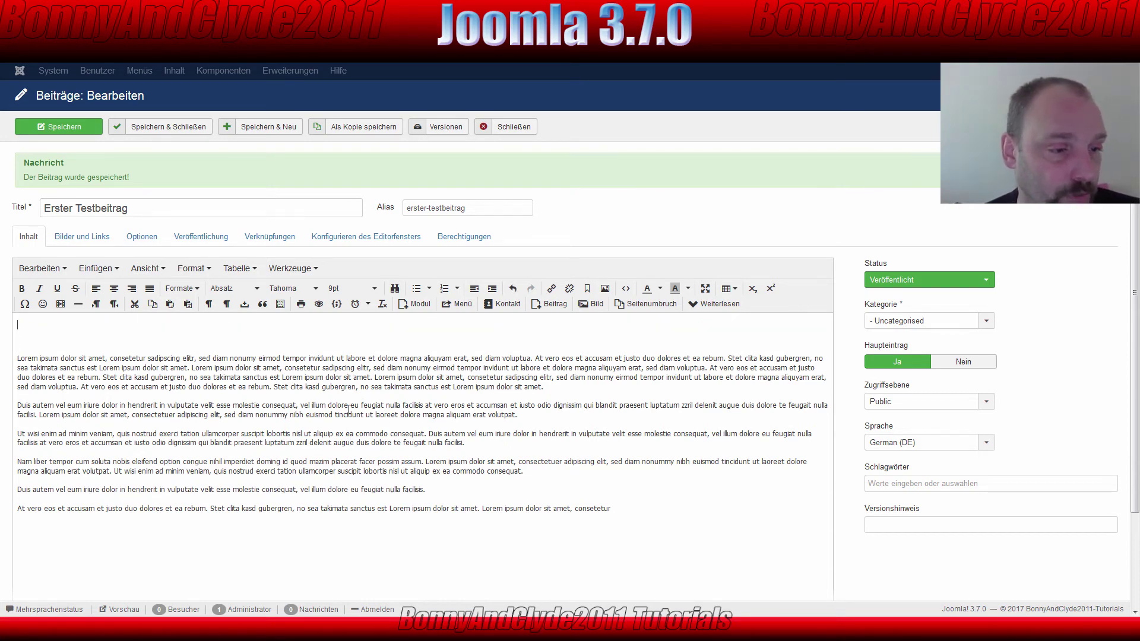
Open the Bild dialog for the article and examine its image fields and the file upload picker without choosing a file
{"action": "left_click", "coordinate": [595, 308]}
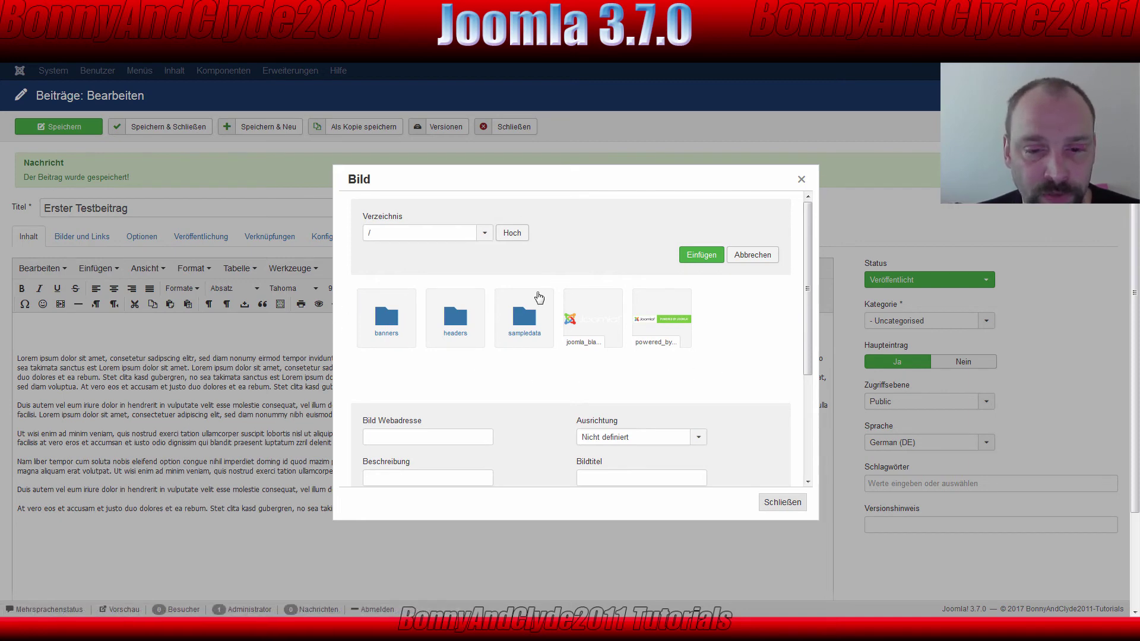
{"action": "scroll", "coordinate": [811, 337], "scroll_direction": "down", "scroll_amount": 2}
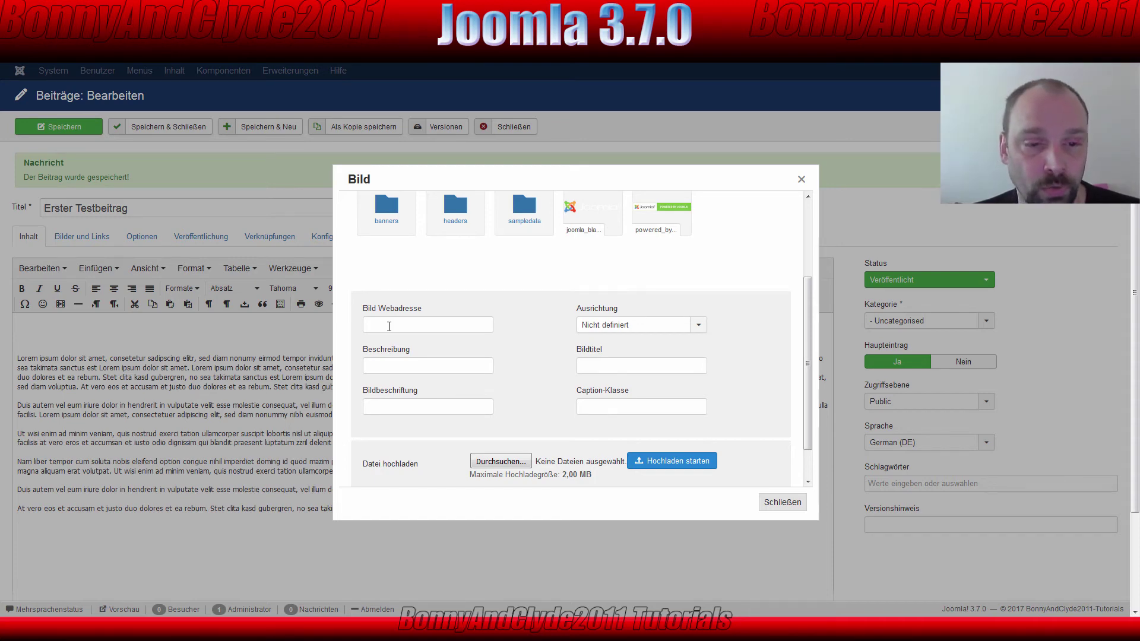
{"action": "left_click_drag", "start_coordinate": [808, 322], "coordinate": [808, 349]}
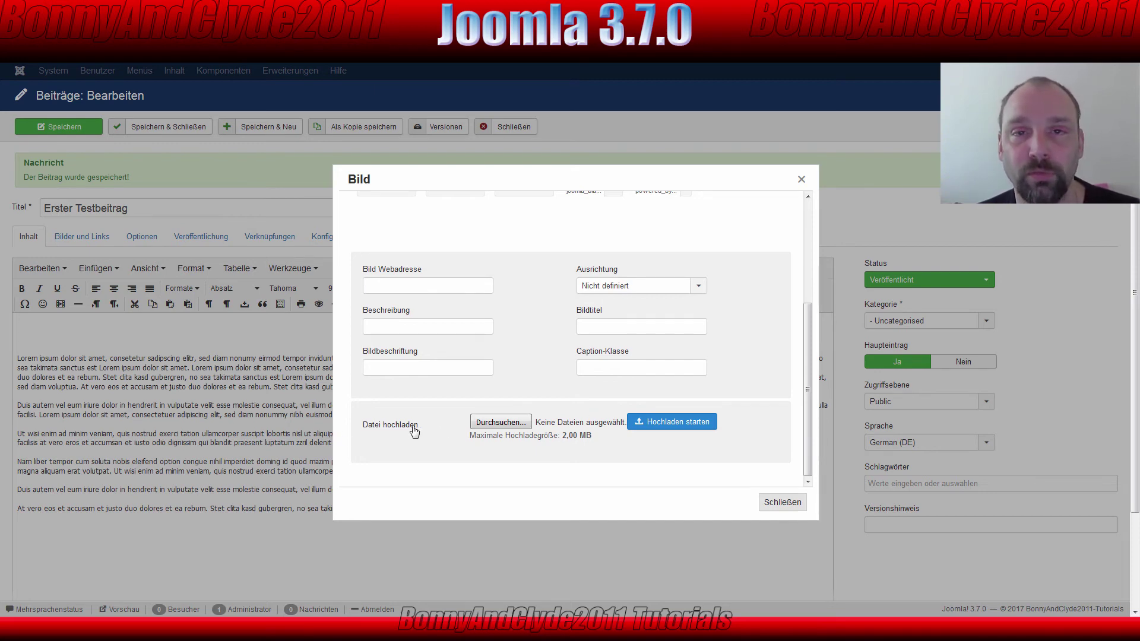
{"action": "left_click", "coordinate": [498, 422]}
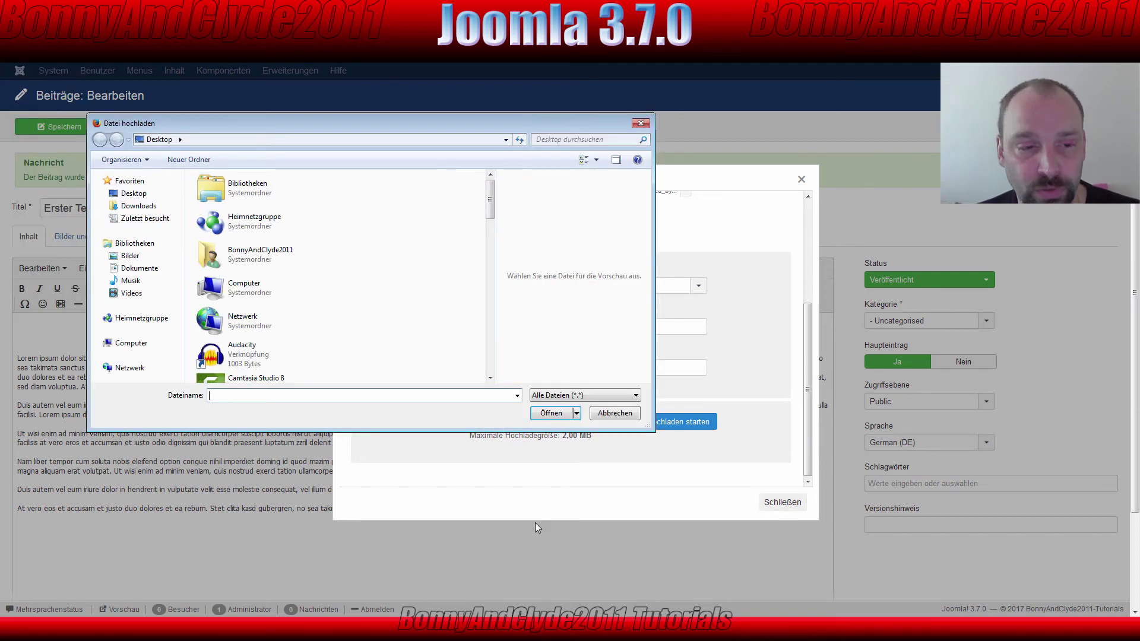
{"action": "mouse_move", "coordinate": [491, 209]}
{"action": "left_mouse_down"}
{"action": "mouse_move", "coordinate": [499, 358]}
{"action": "mouse_move", "coordinate": [468, 204]}
{"action": "left_mouse_up"}
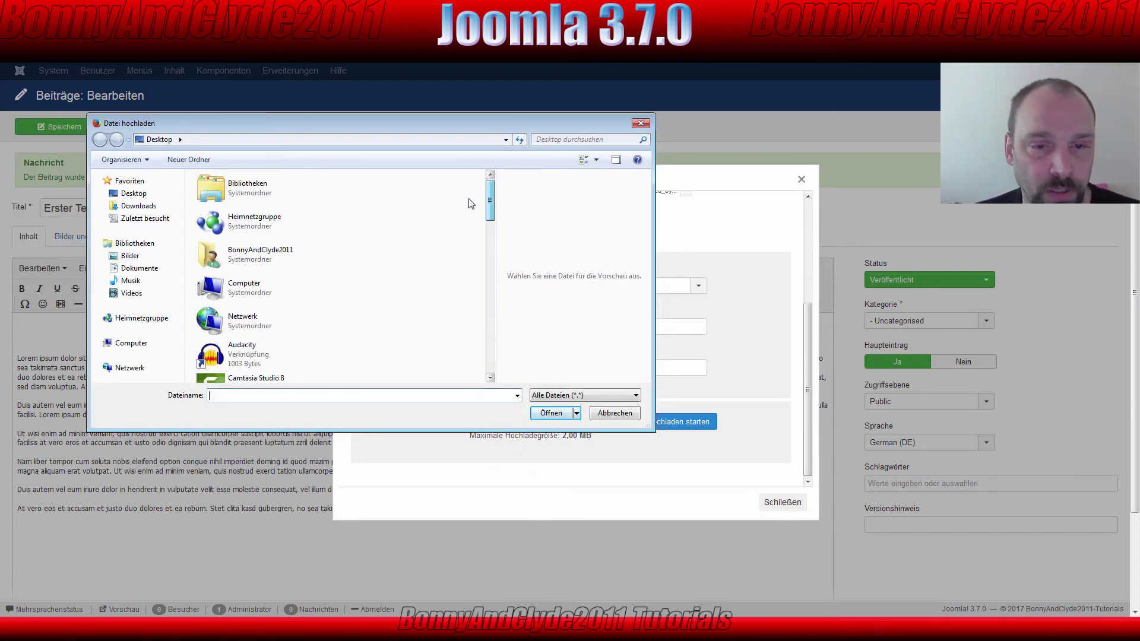
{"action": "left_click", "coordinate": [640, 123]}
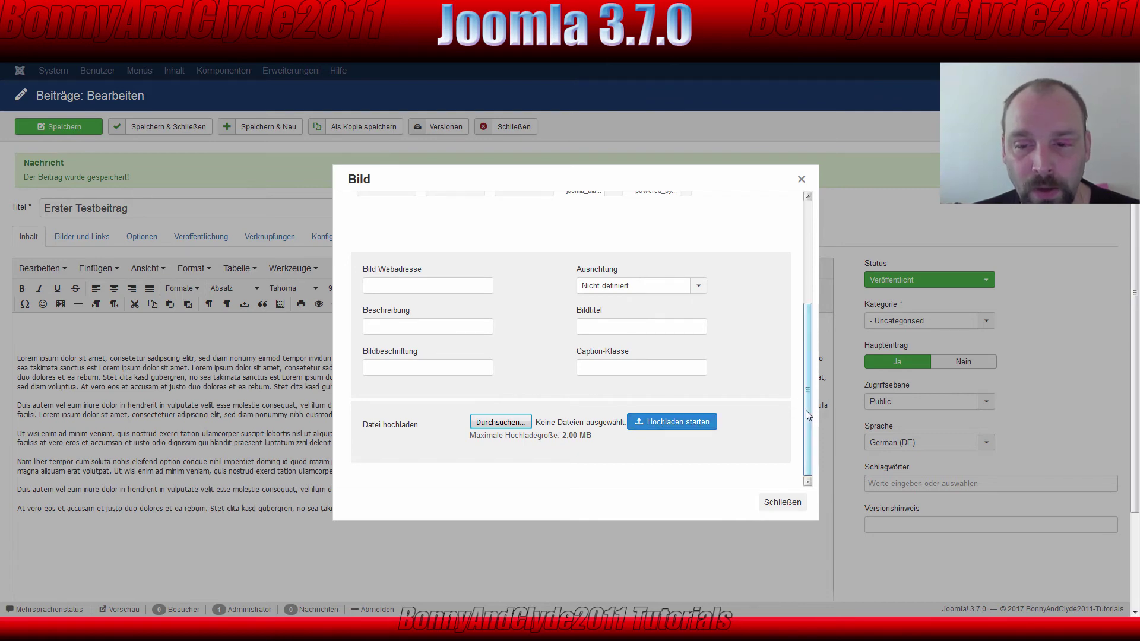
Insert images/powered_by.png above the article's first paragraph and remove the spare blank line below it
{"action": "left_click_drag", "start_coordinate": [806, 408], "coordinate": [800, 298]}
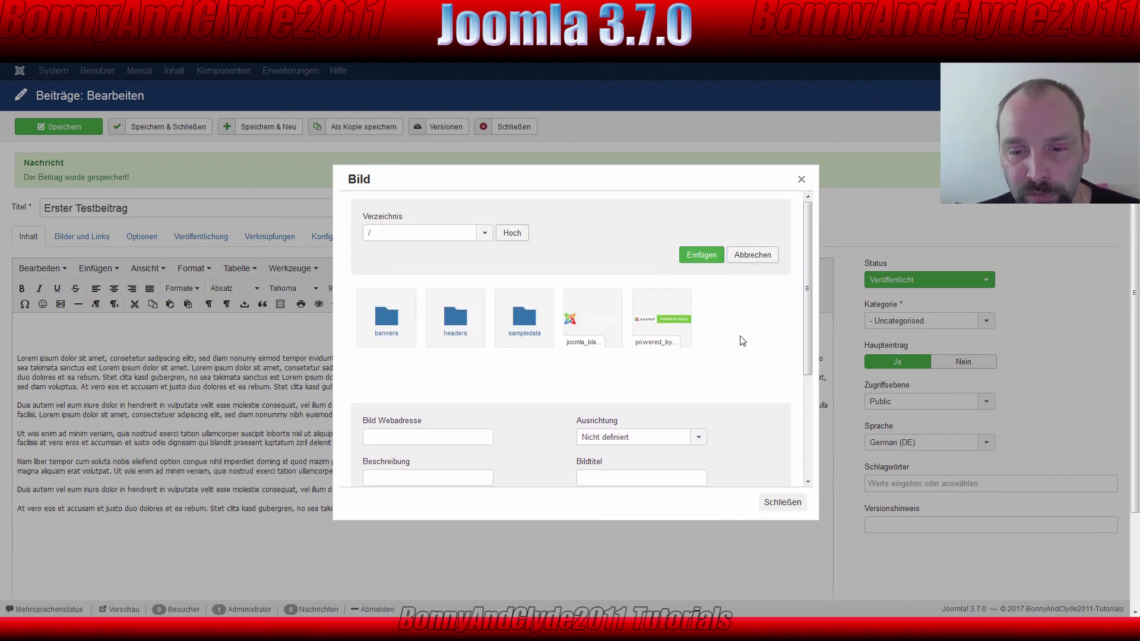
{"action": "left_click", "coordinate": [656, 322]}
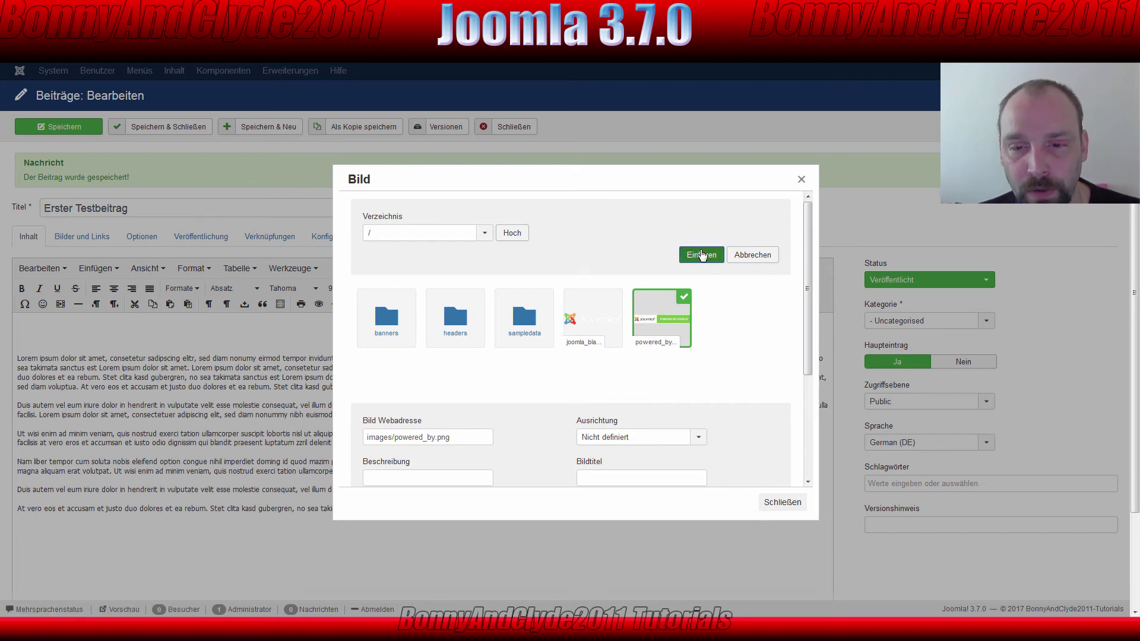
{"action": "left_click", "coordinate": [701, 254]}
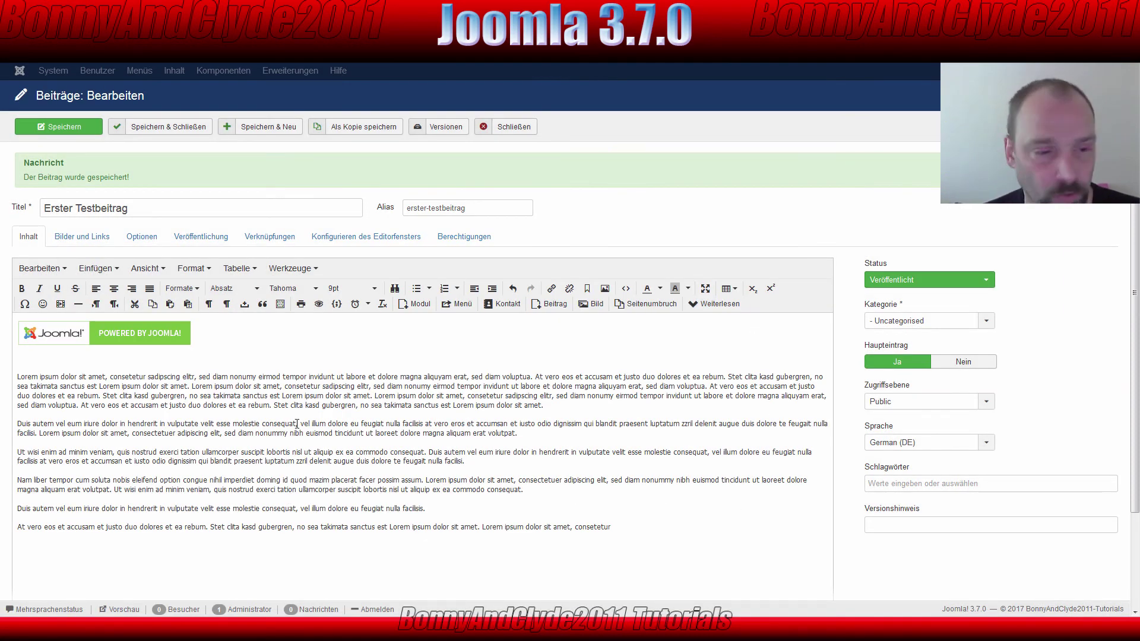
{"action": "key", "text": "BackSpace"}
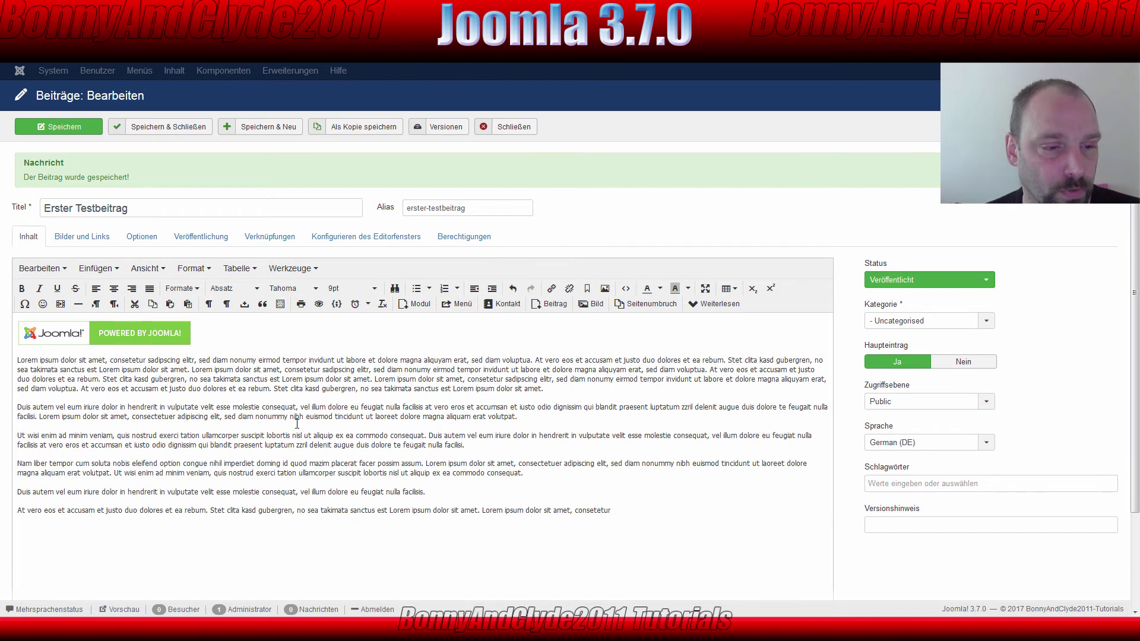
Save the article and reload the website's front page to check the inserted image
{"action": "left_click", "coordinate": [72, 128]}
{"action": "left_click", "coordinate": [325, 65]}
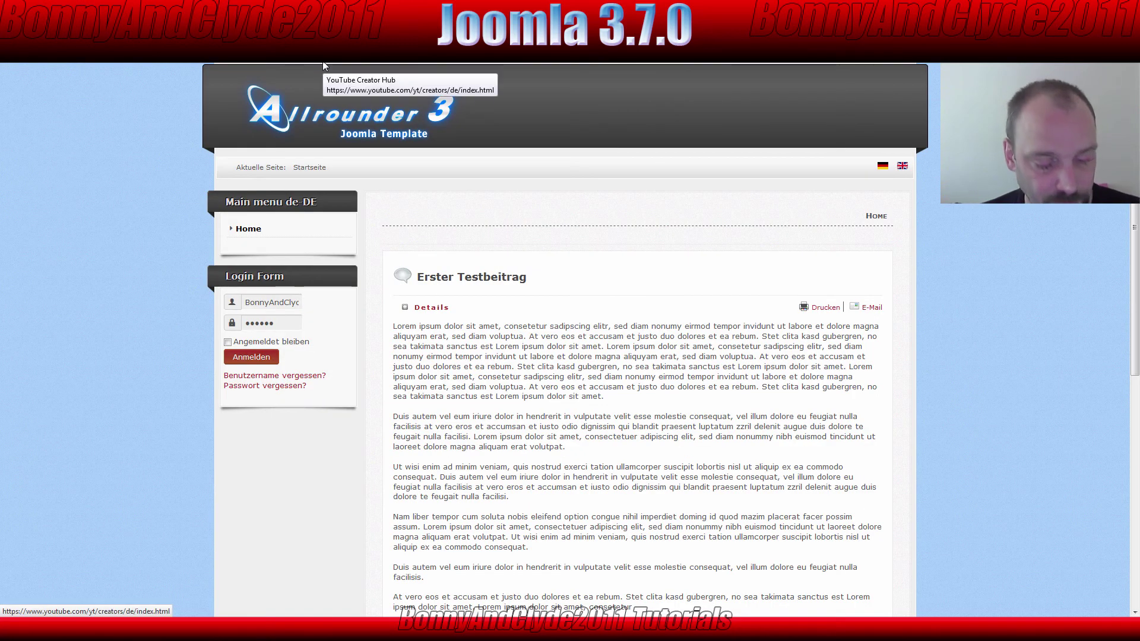
{"action": "key", "text": "F5"}
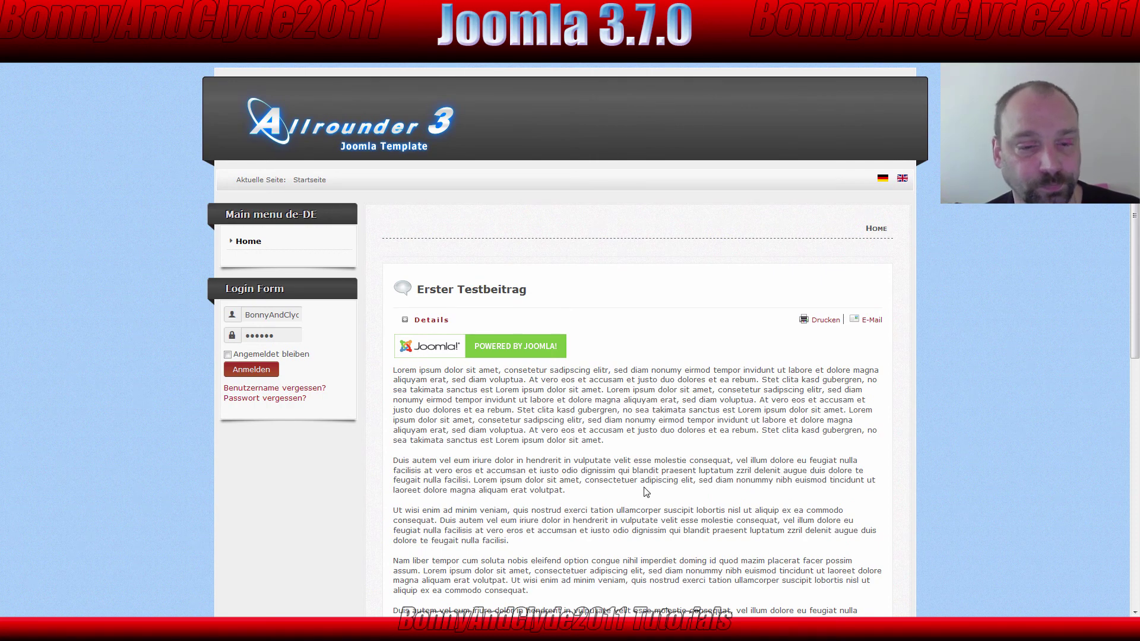
Return to the article editor and add a blank line between the first and second paragraphs
{"action": "key", "text": "ctrl+Tab"}
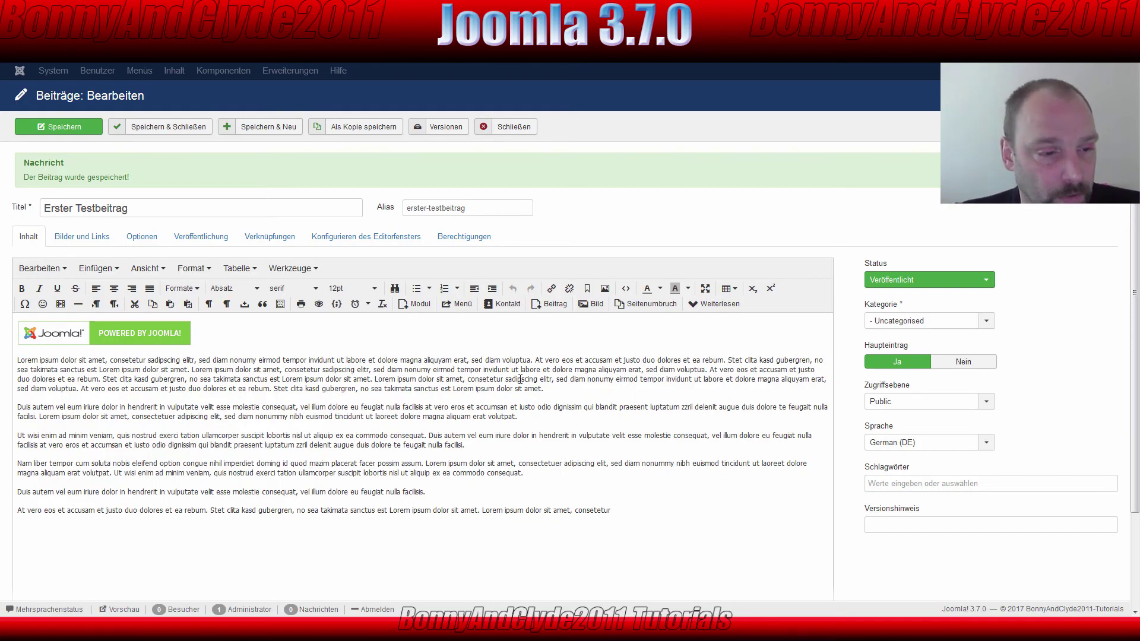
{"action": "left_click_drag", "start_coordinate": [21, 361], "coordinate": [90, 364]}
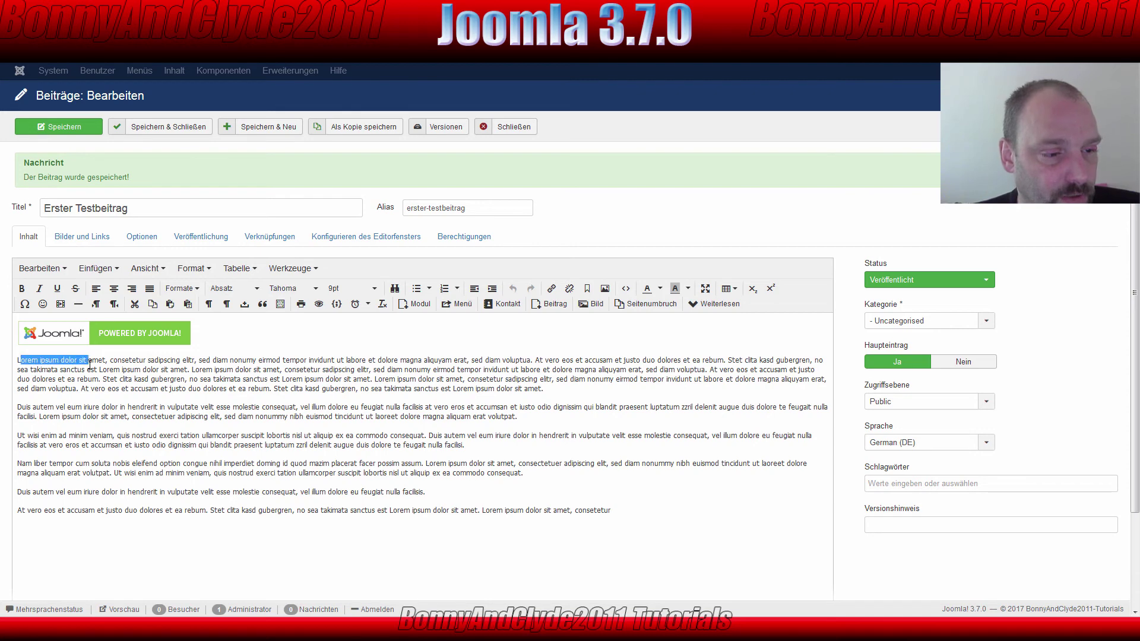
{"action": "left_click_drag", "start_coordinate": [18, 361], "coordinate": [32, 361]}
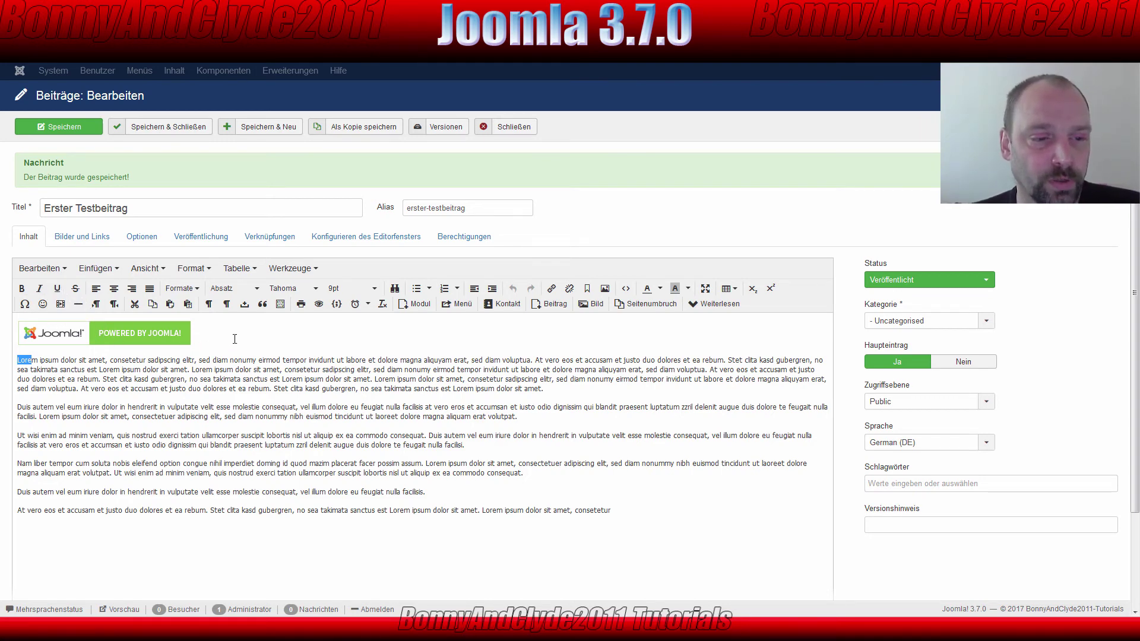
{"action": "left_click", "coordinate": [54, 369]}
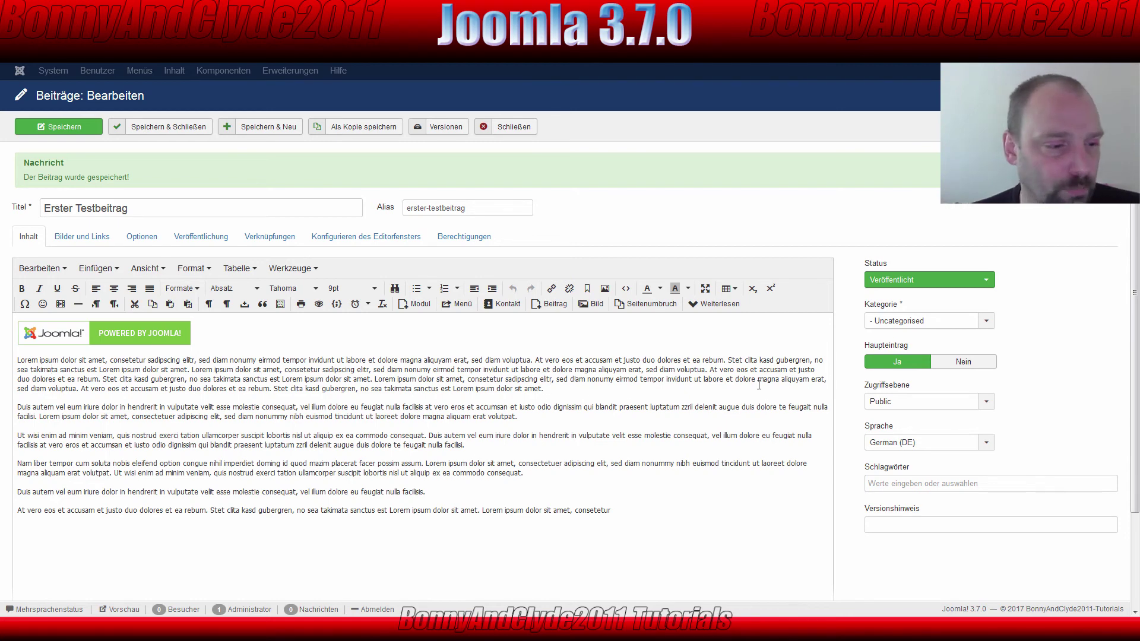
{"action": "key", "text": "Return"}
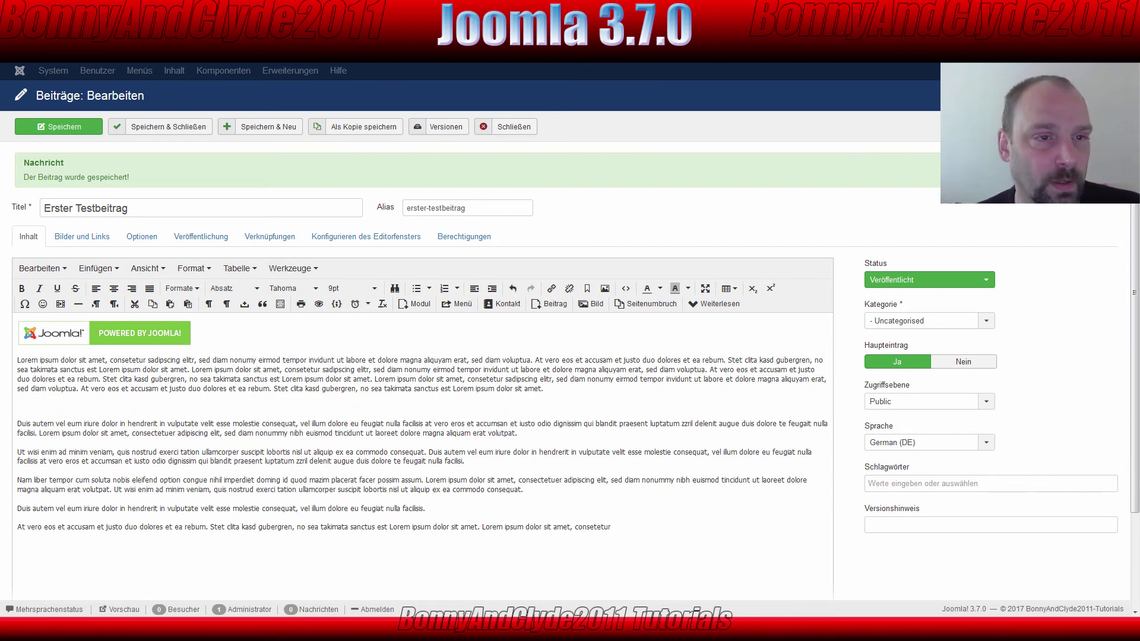
Examine the length of Erster Testbeitrag on the website's front page and locate the end of its first paragraph
{"action": "key", "text": "ctrl+Tab"}
{"action": "scroll", "coordinate": [535, 338], "scroll_direction": "down", "scroll_amount": 5}
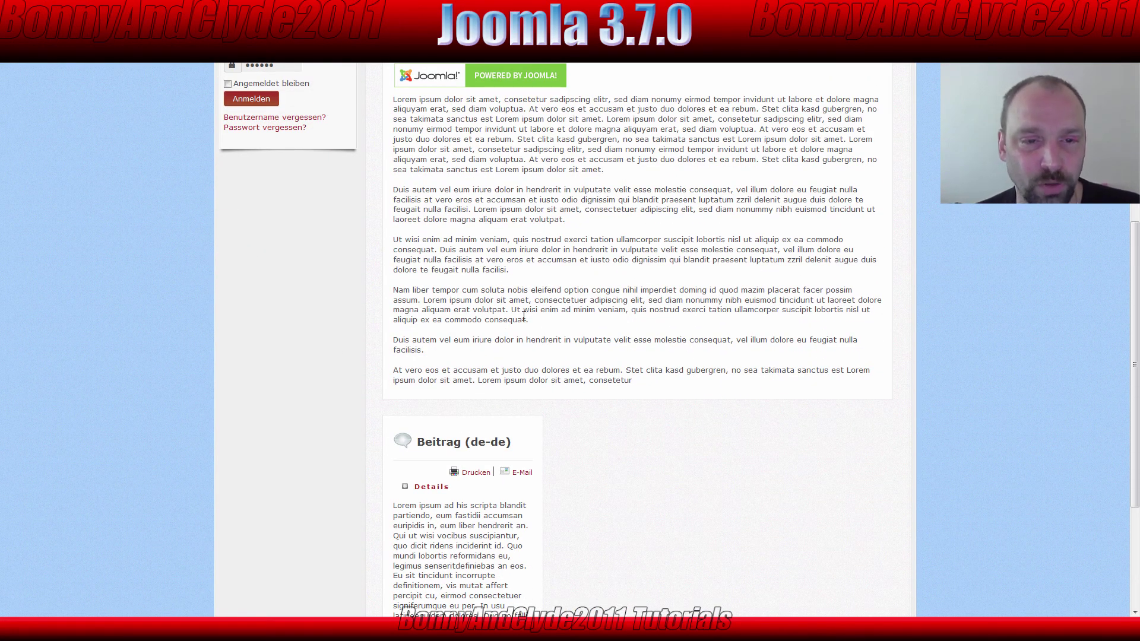
{"action": "scroll", "coordinate": [495, 279], "scroll_direction": "up", "scroll_amount": 1}
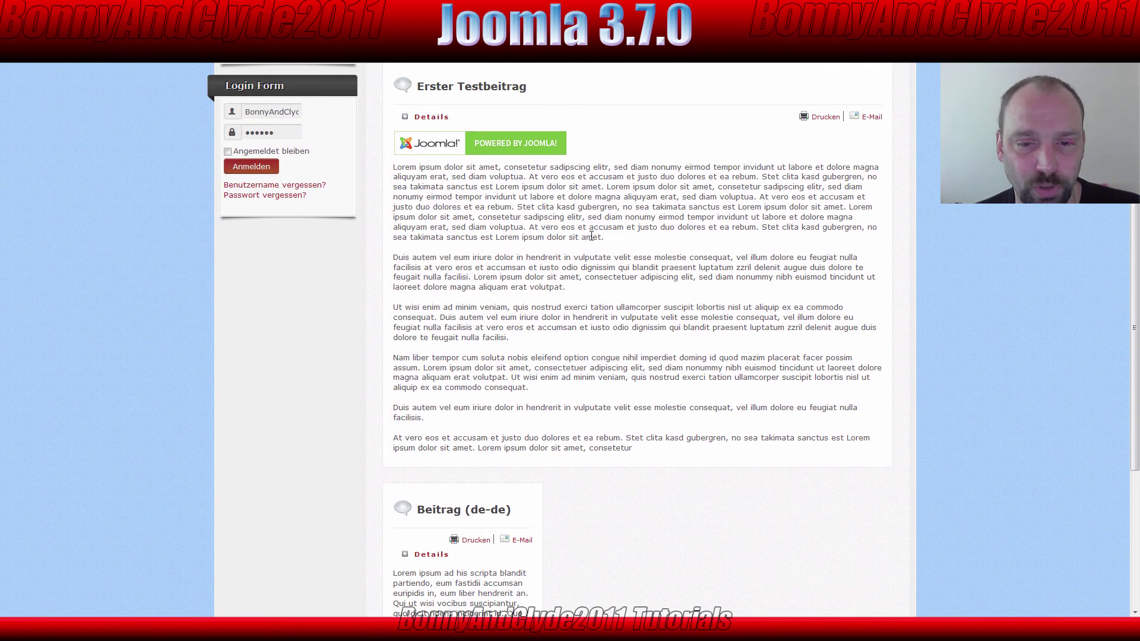
{"action": "left_click_drag", "start_coordinate": [564, 237], "coordinate": [645, 249]}
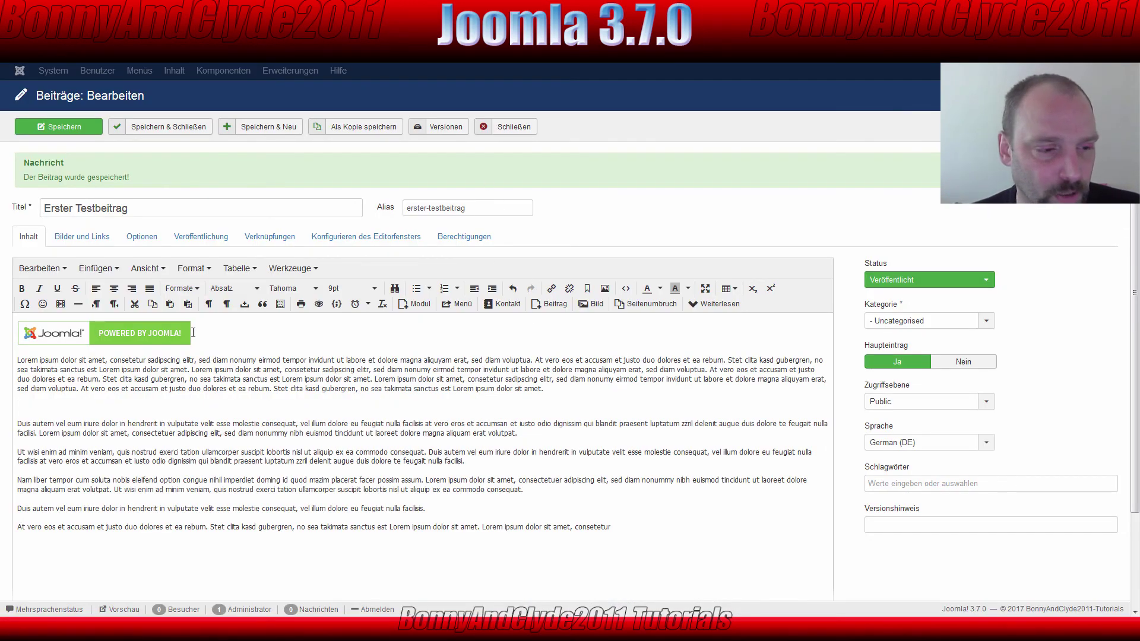
Insert a Weiterlesen break in the blank line after the article's first paragraph and save the article
{"action": "left_click", "coordinate": [24, 406]}
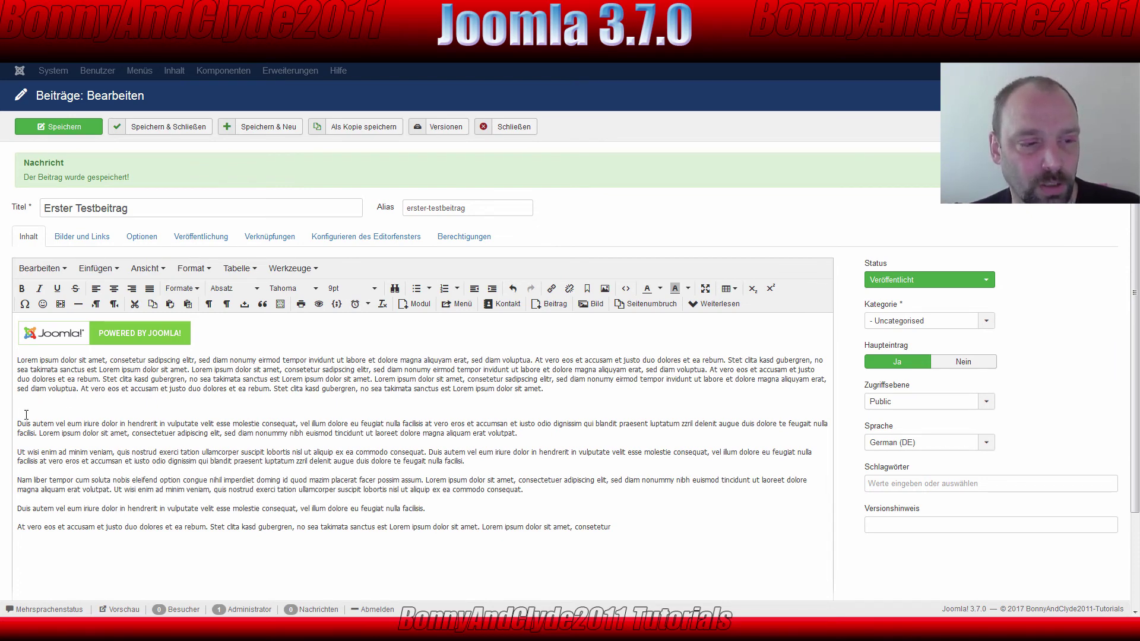
{"action": "left_click", "coordinate": [720, 304]}
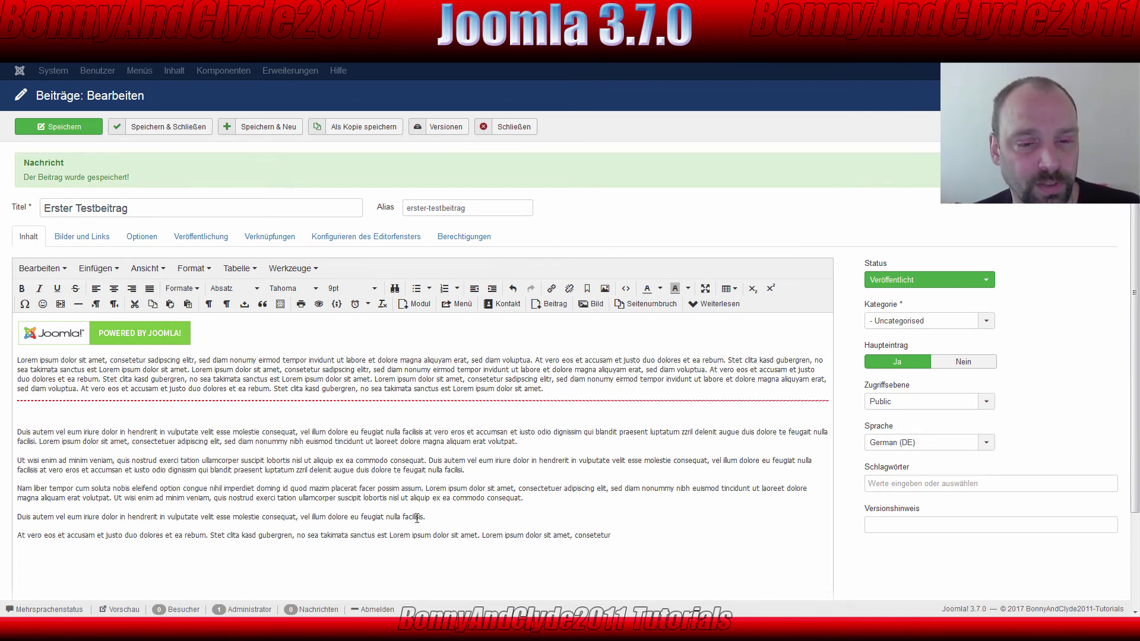
{"action": "left_click", "coordinate": [63, 131]}
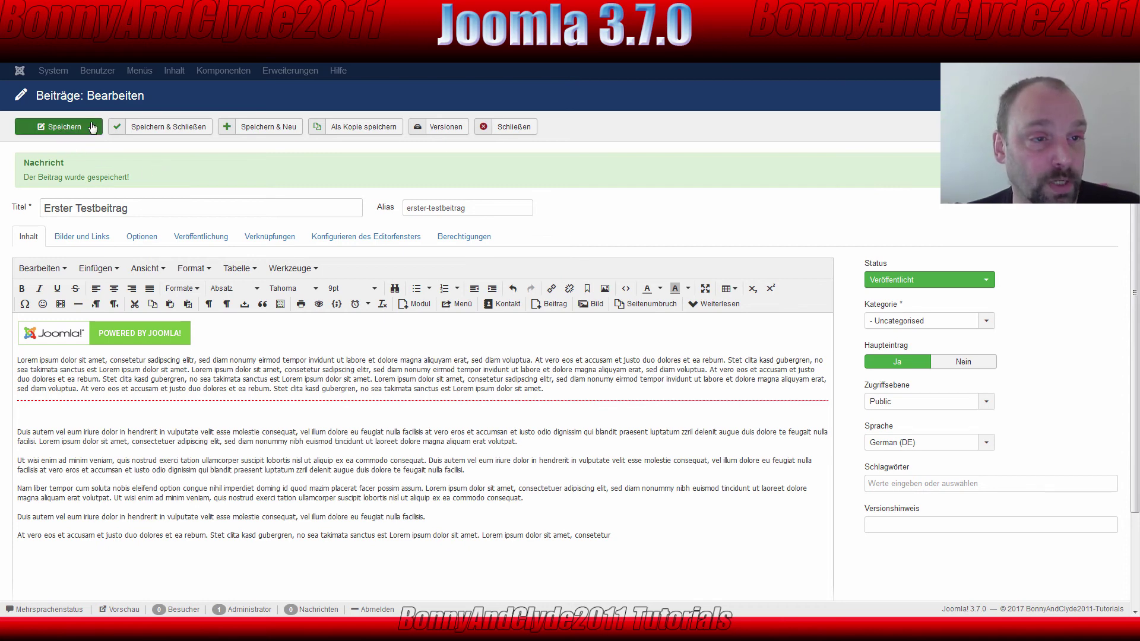
Reload the website's front page and examine the teaser text of Erster Testbeitrag above its Weiterlesen link
{"action": "key", "text": "ctrl+Tab"}
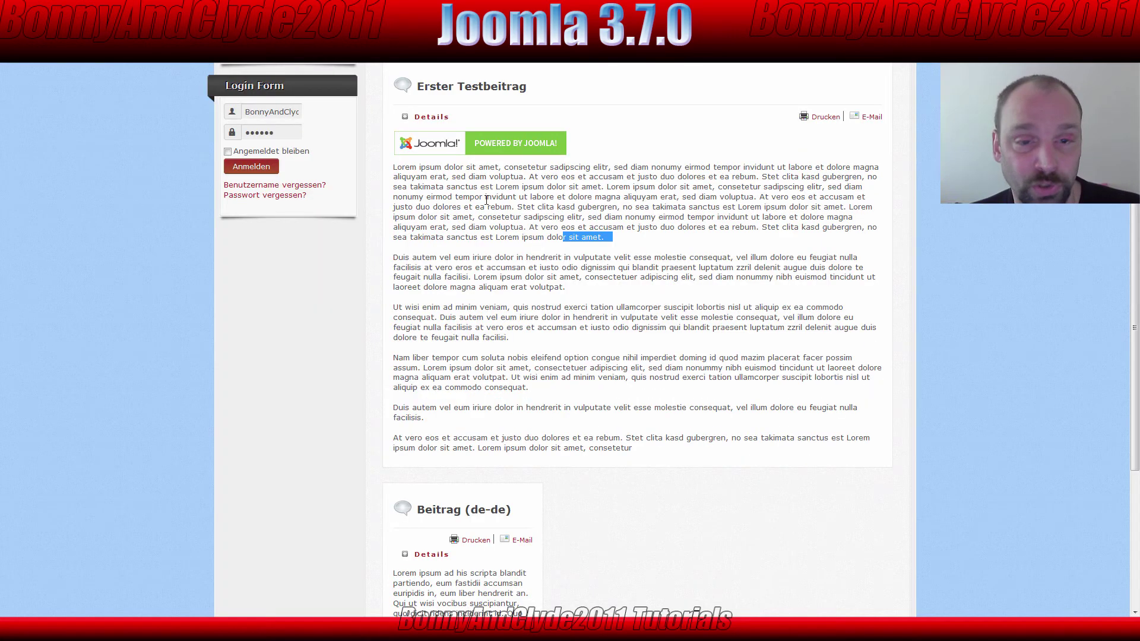
{"action": "key", "text": "F5"}
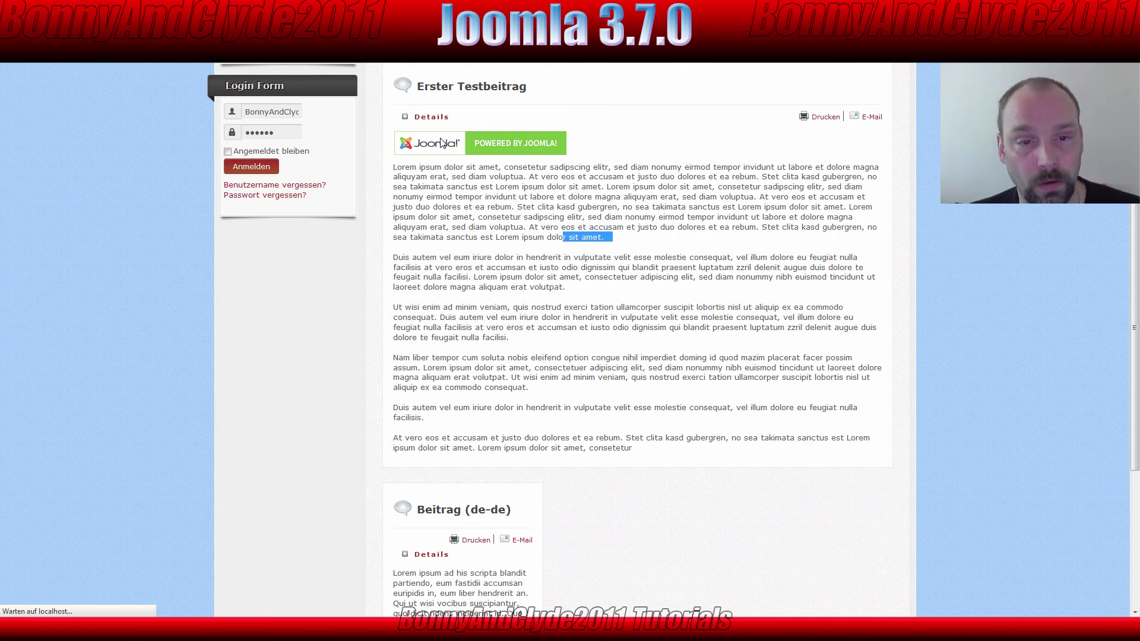
{"action": "scroll", "coordinate": [441, 201], "scroll_direction": "down", "scroll_amount": 2}
{"action": "scroll", "coordinate": [478, 205], "scroll_direction": "down", "scroll_amount": 2}
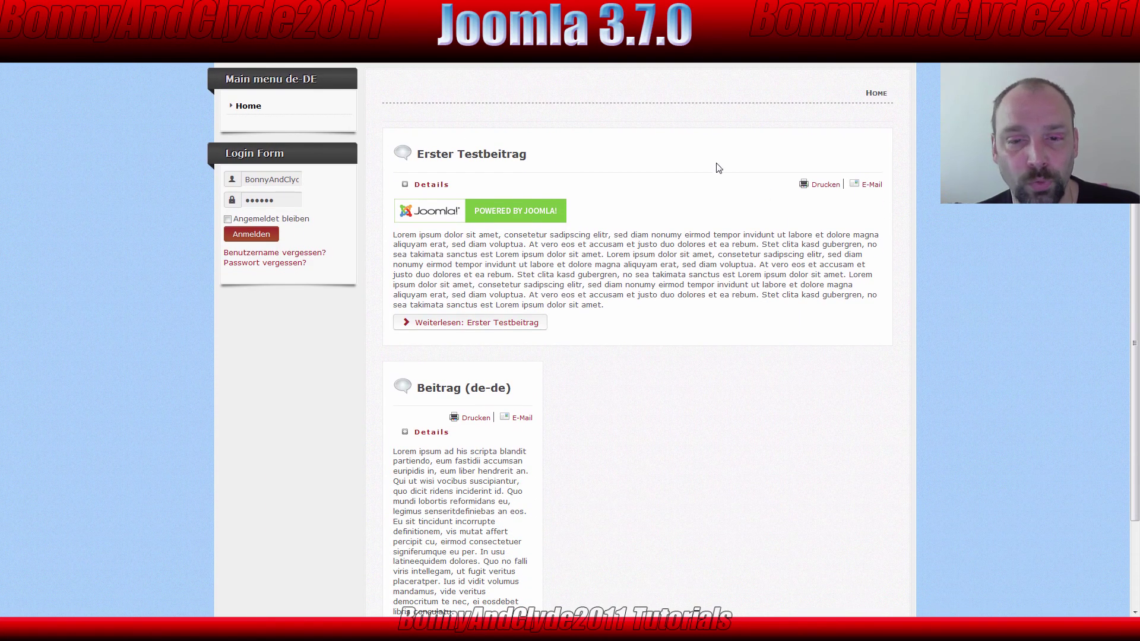
{"action": "left_click_drag", "start_coordinate": [393, 234], "coordinate": [607, 304]}
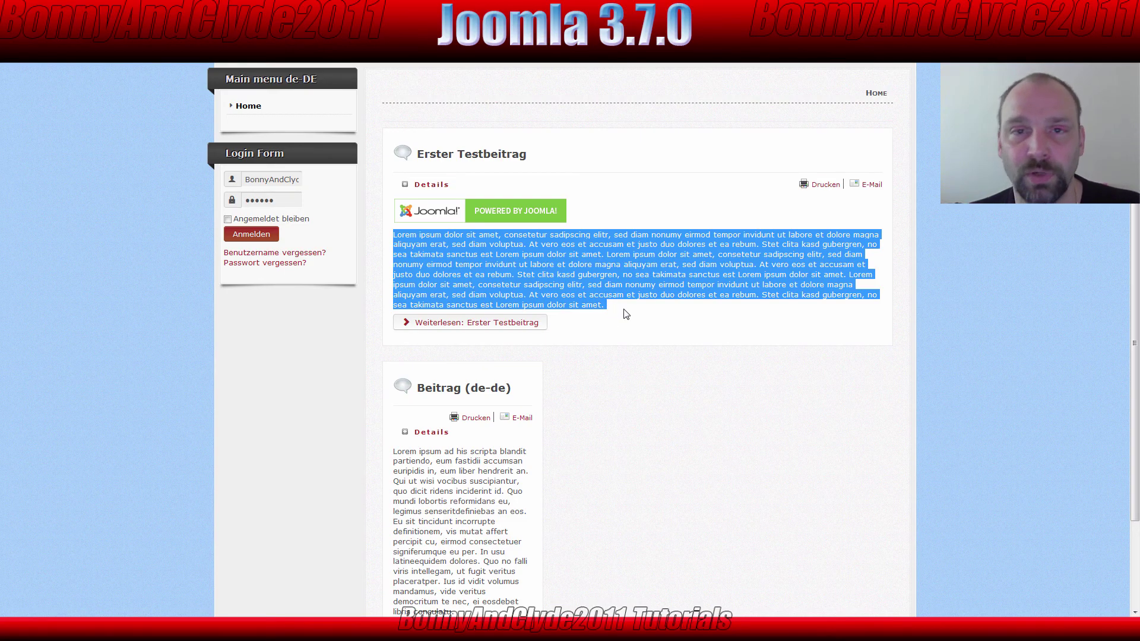
Open the full Erster Testbeitrag through its Weiterlesen link and examine the introductory paragraph and the remaining text
{"action": "left_click", "coordinate": [484, 329]}
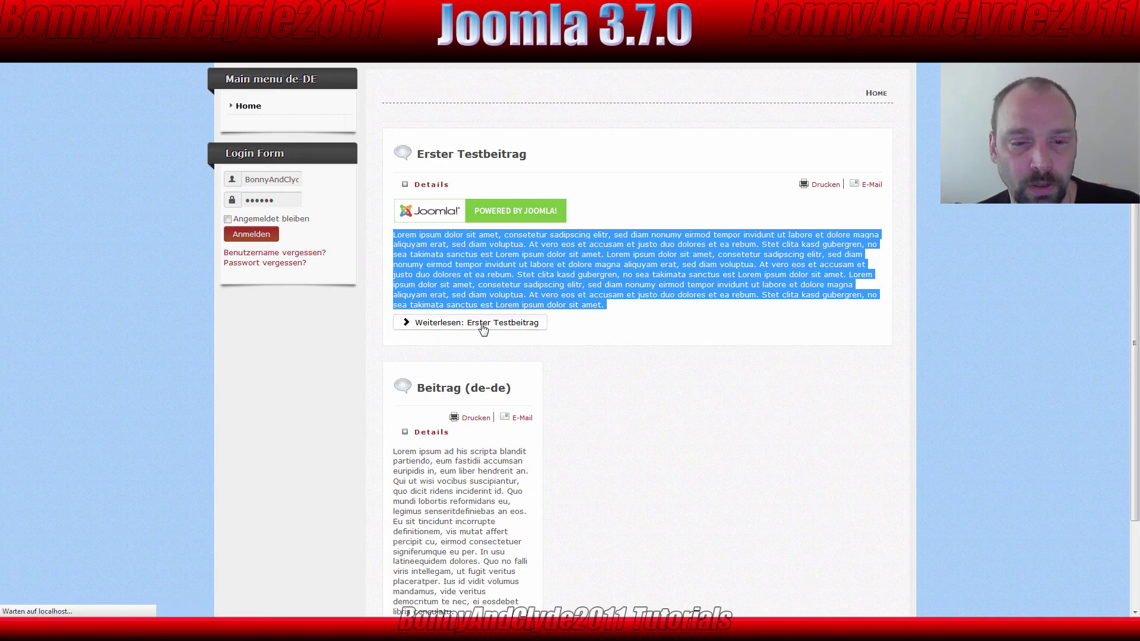
{"action": "scroll", "coordinate": [734, 359], "scroll_direction": "down", "scroll_amount": 5}
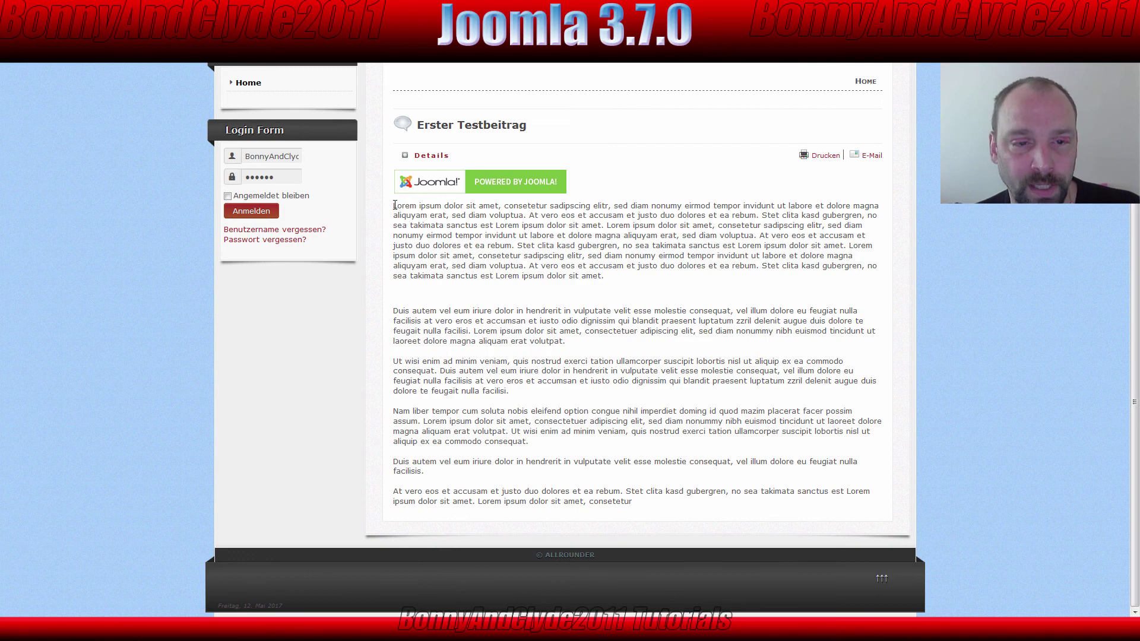
{"action": "left_click_drag", "start_coordinate": [393, 205], "coordinate": [615, 280]}
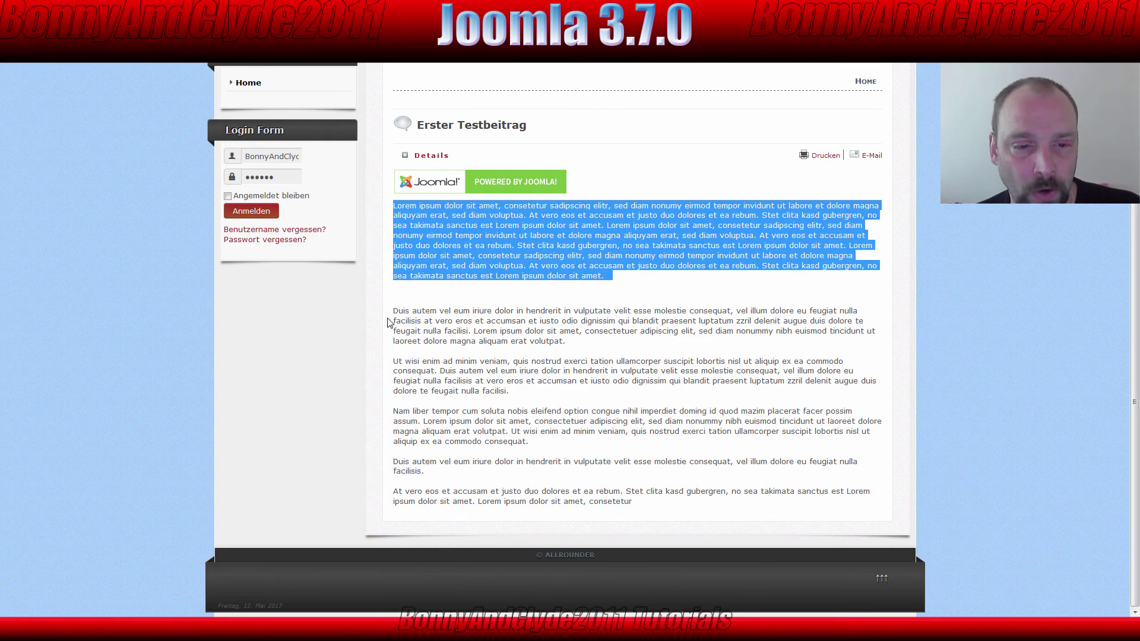
{"action": "left_click_drag", "start_coordinate": [392, 311], "coordinate": [688, 510]}
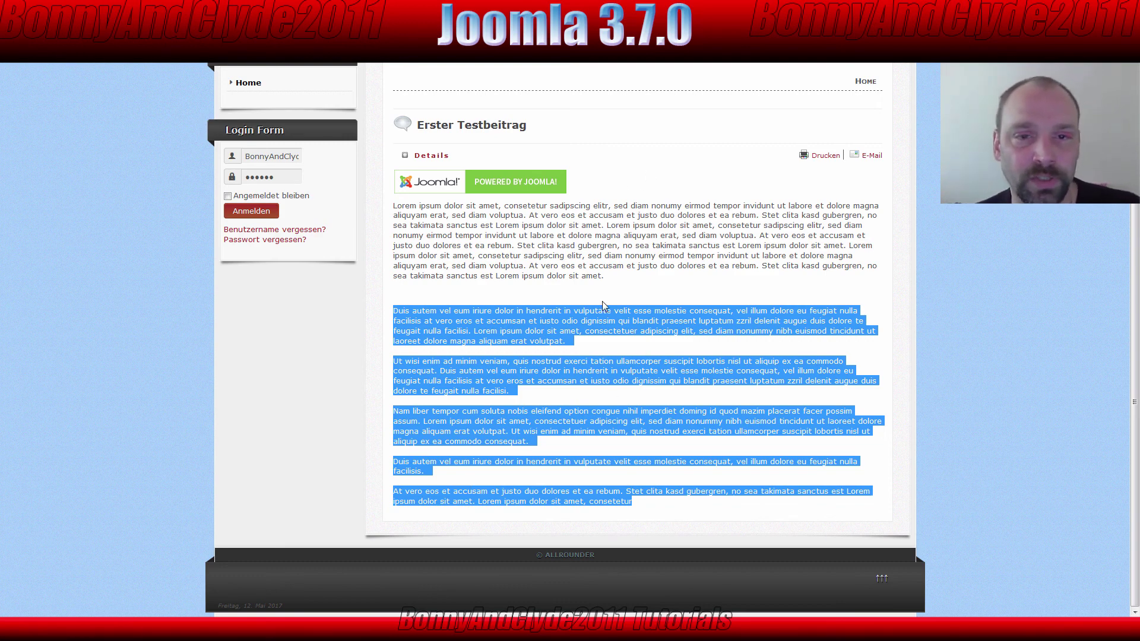
{"action": "scroll", "coordinate": [601, 248], "scroll_direction": "up", "scroll_amount": 3}
{"action": "key", "text": "ctrl+Tab"}
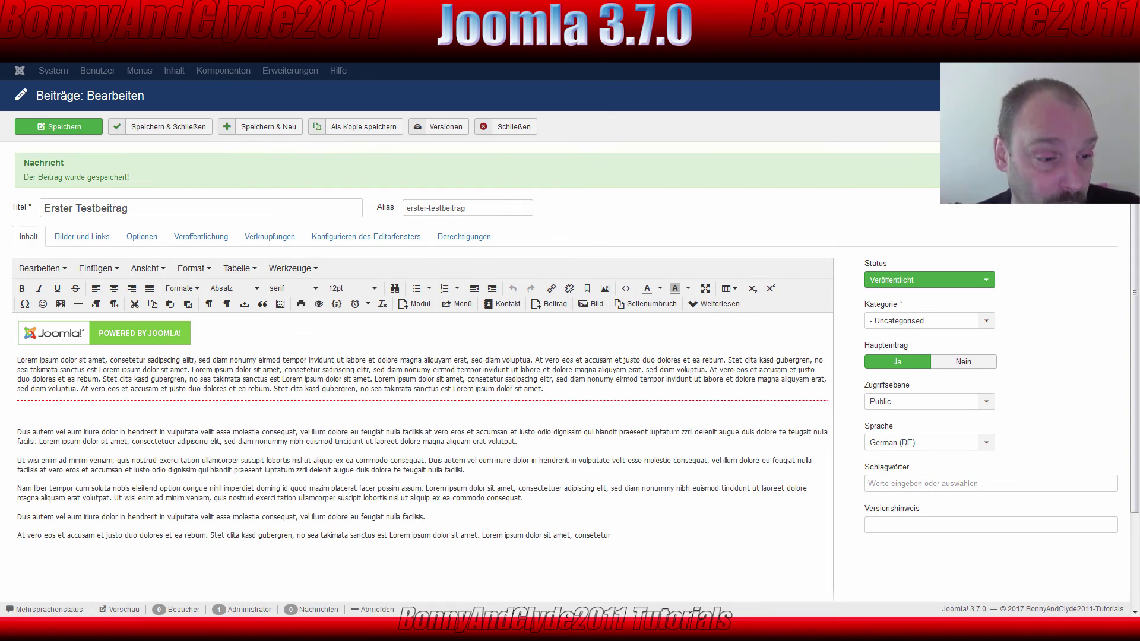
{"action": "left_click", "coordinate": [445, 379]}
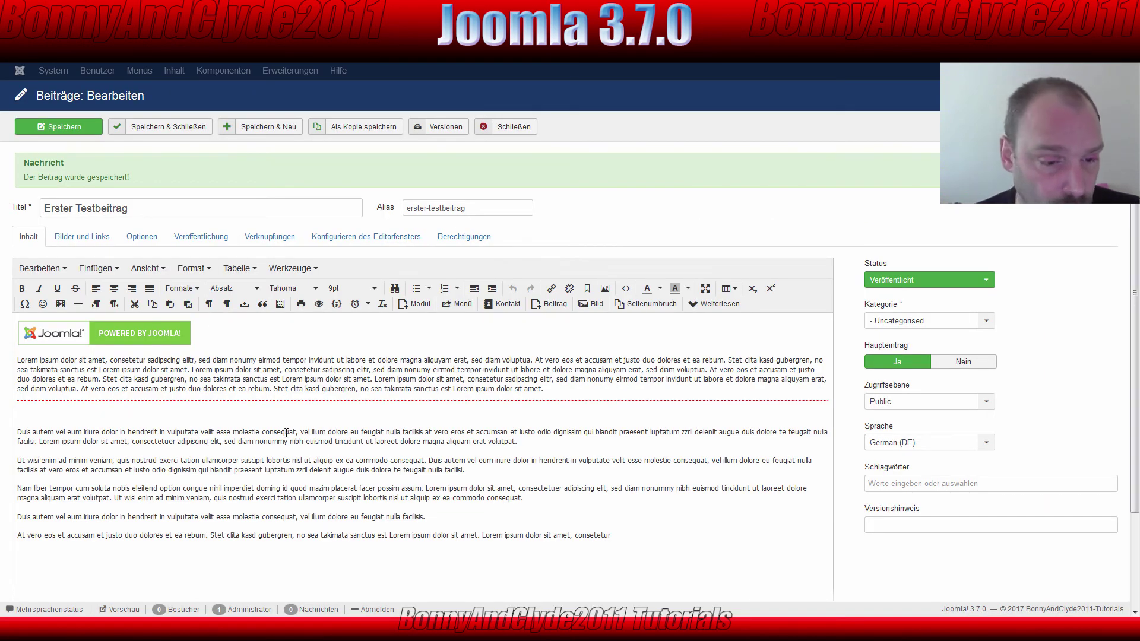
{"action": "left_click_drag", "start_coordinate": [301, 434], "coordinate": [583, 431]}
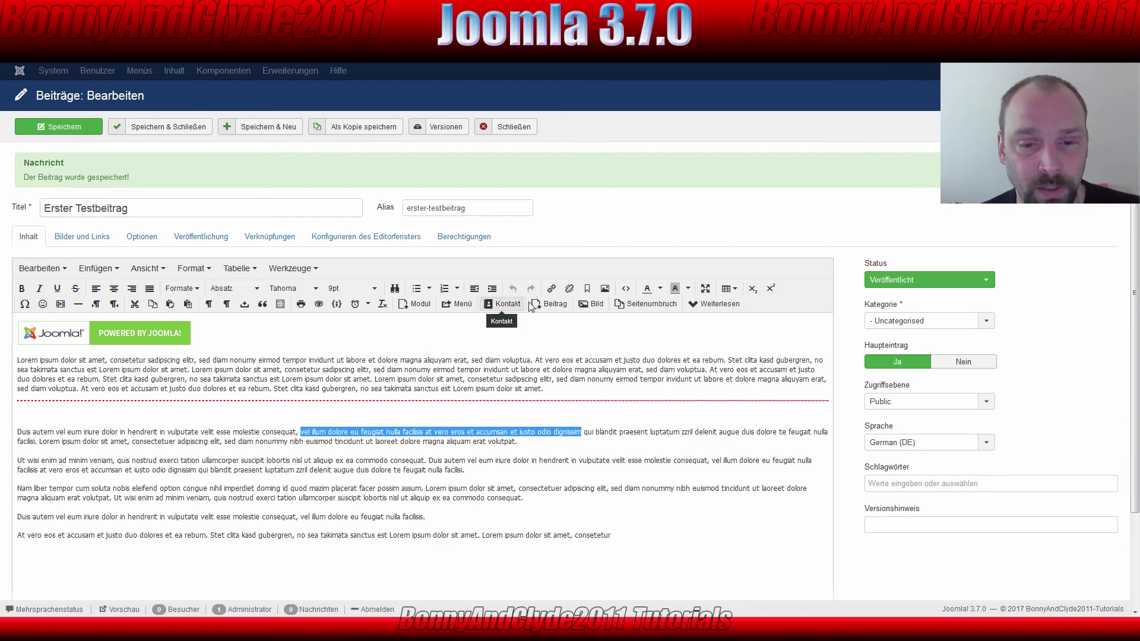
{"action": "left_click", "coordinate": [552, 289]}
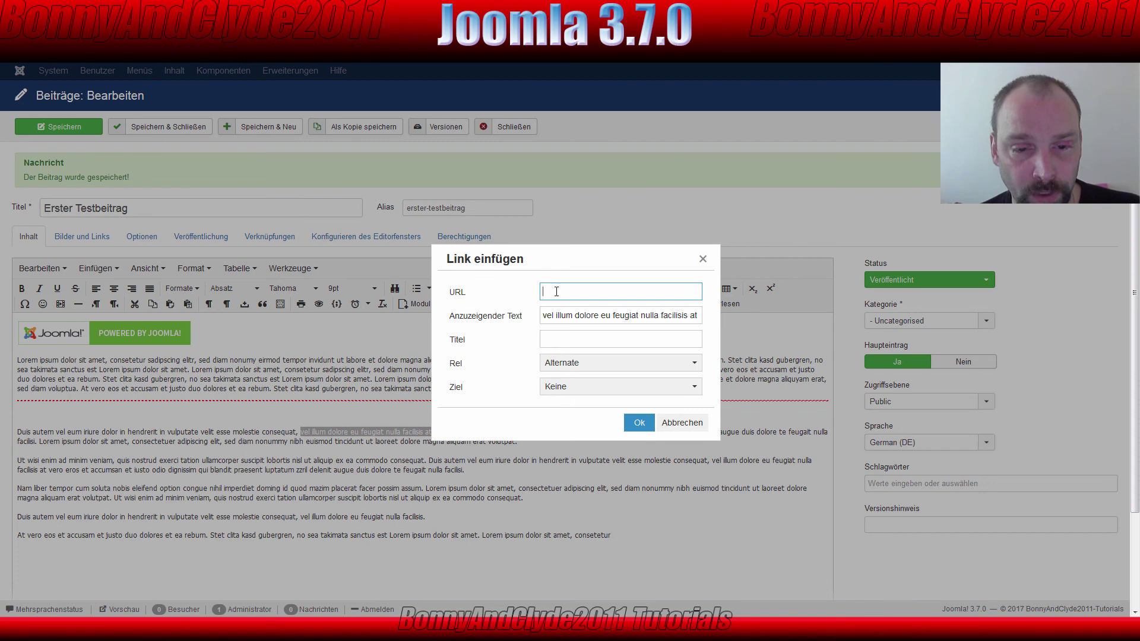
{"action": "type", "text": "https://www.youtube.com/channel/UC2Ti64cqK601cCjUfCqcTJw"}
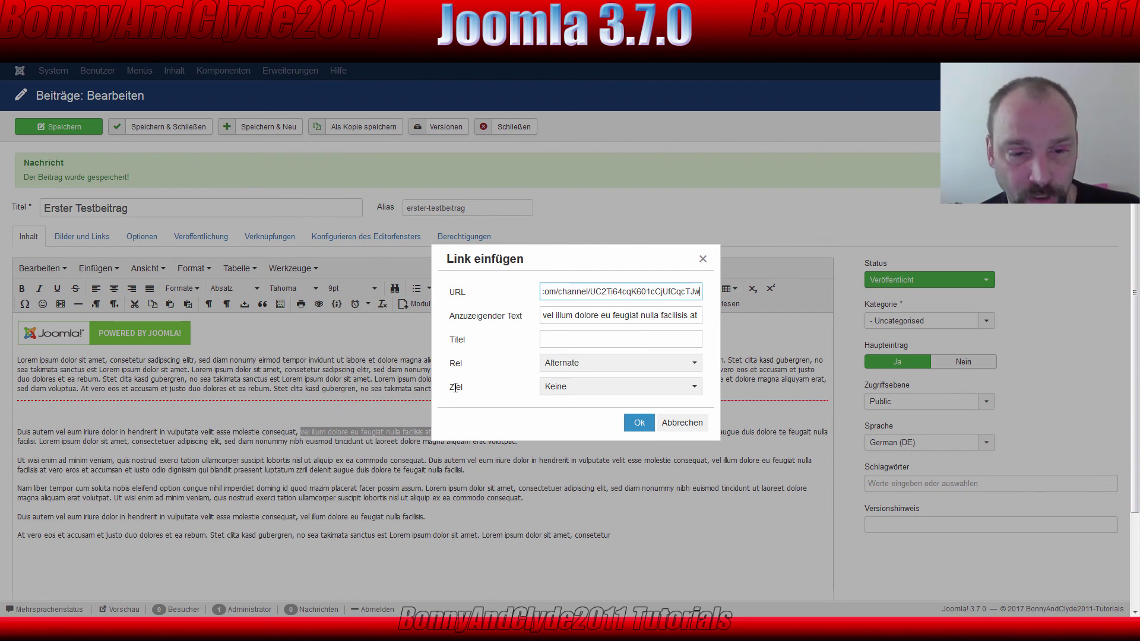
Give the link the title Testtitel and the target Neues Fenster, insert it and save the article
{"action": "left_click", "coordinate": [544, 342]}
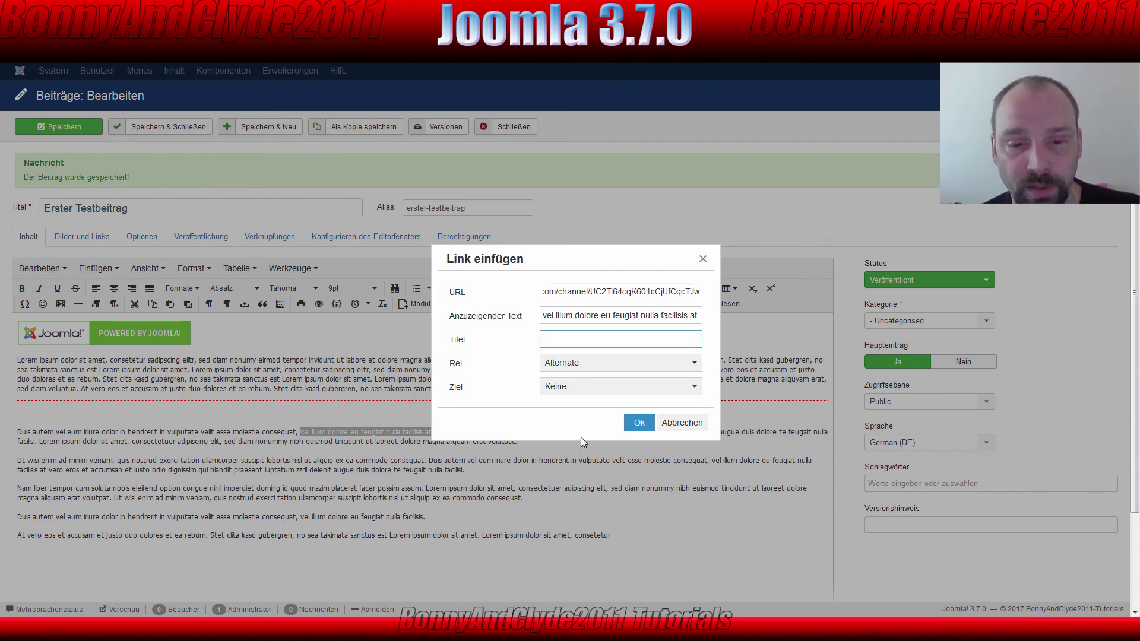
{"action": "type", "text": "Test"}
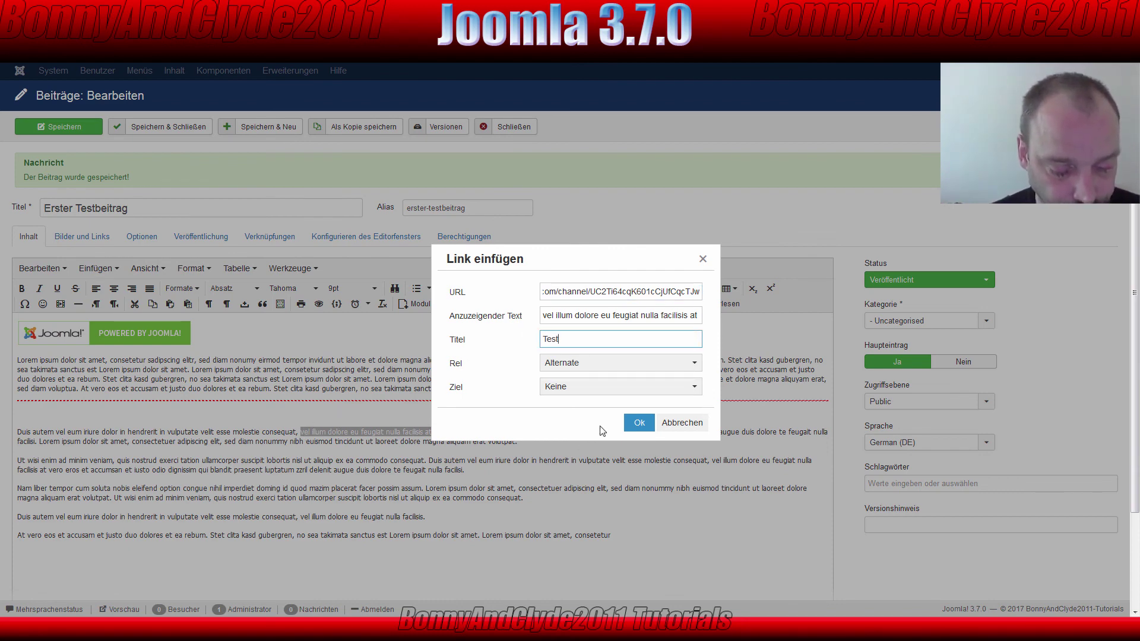
{"action": "type", "text": "titel"}
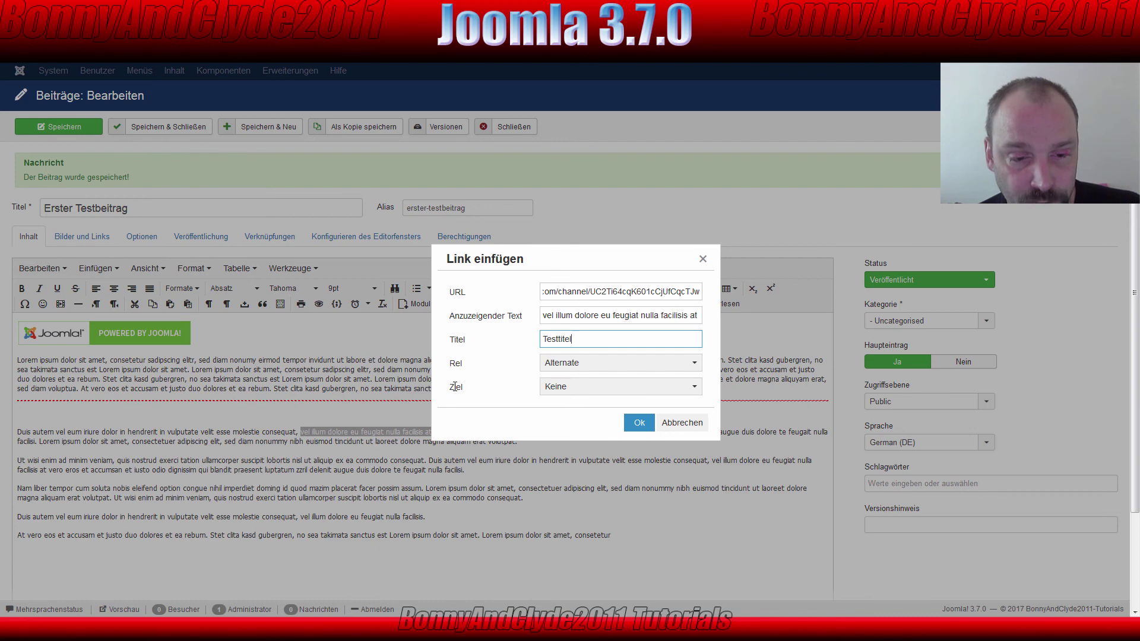
{"action": "left_click_drag", "start_coordinate": [455, 386], "coordinate": [465, 388]}
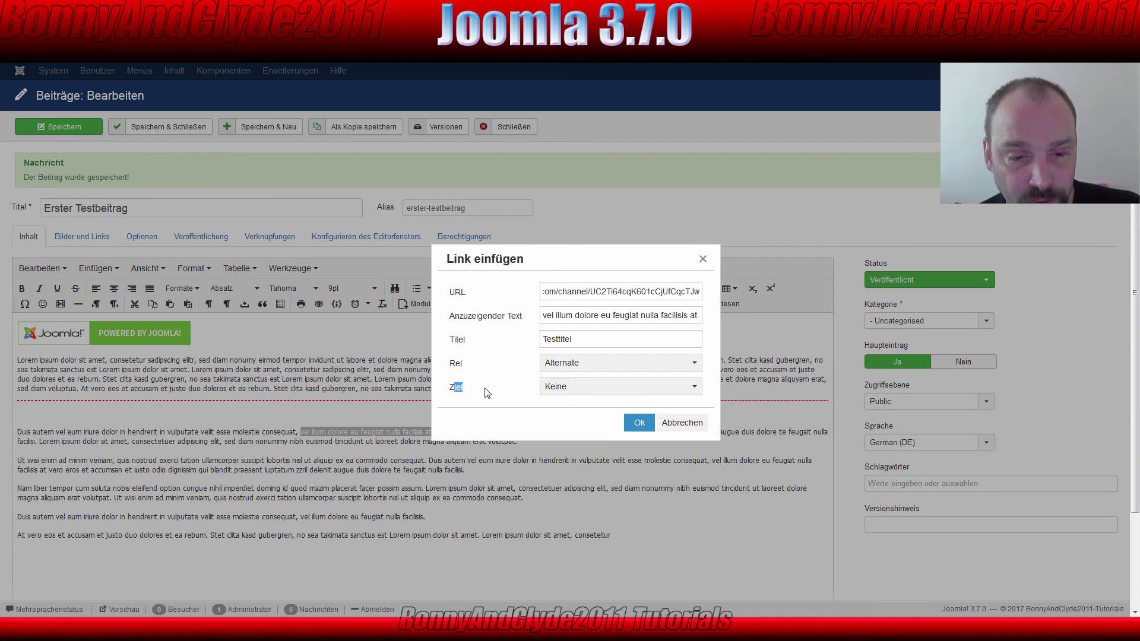
{"action": "left_click", "coordinate": [572, 389]}
{"action": "left_click", "coordinate": [554, 426]}
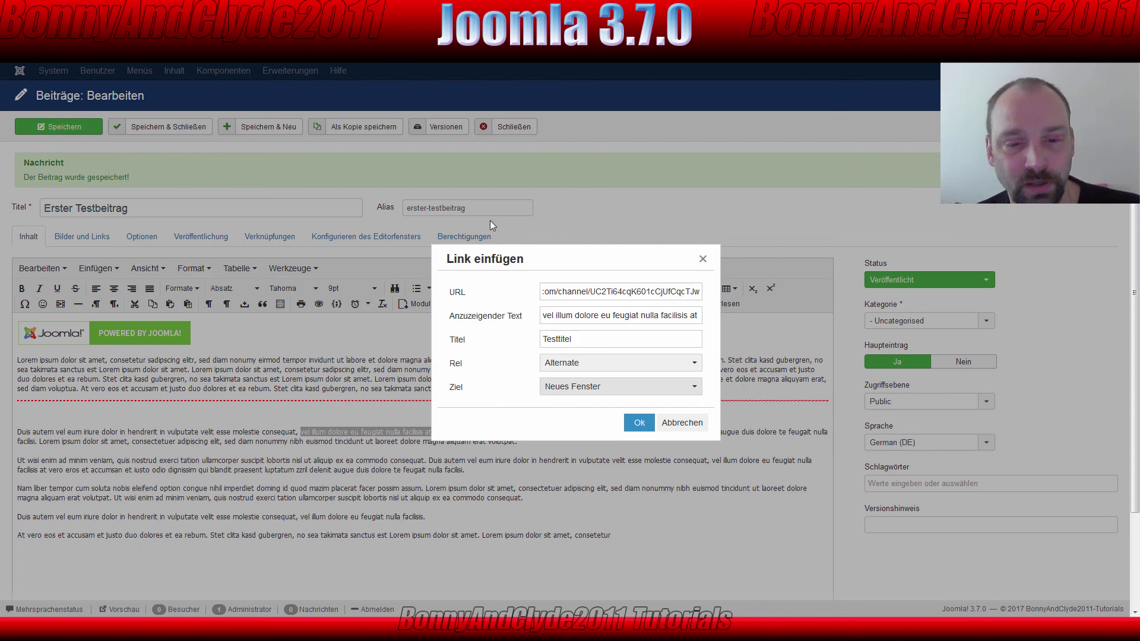
{"action": "left_click", "coordinate": [637, 423]}
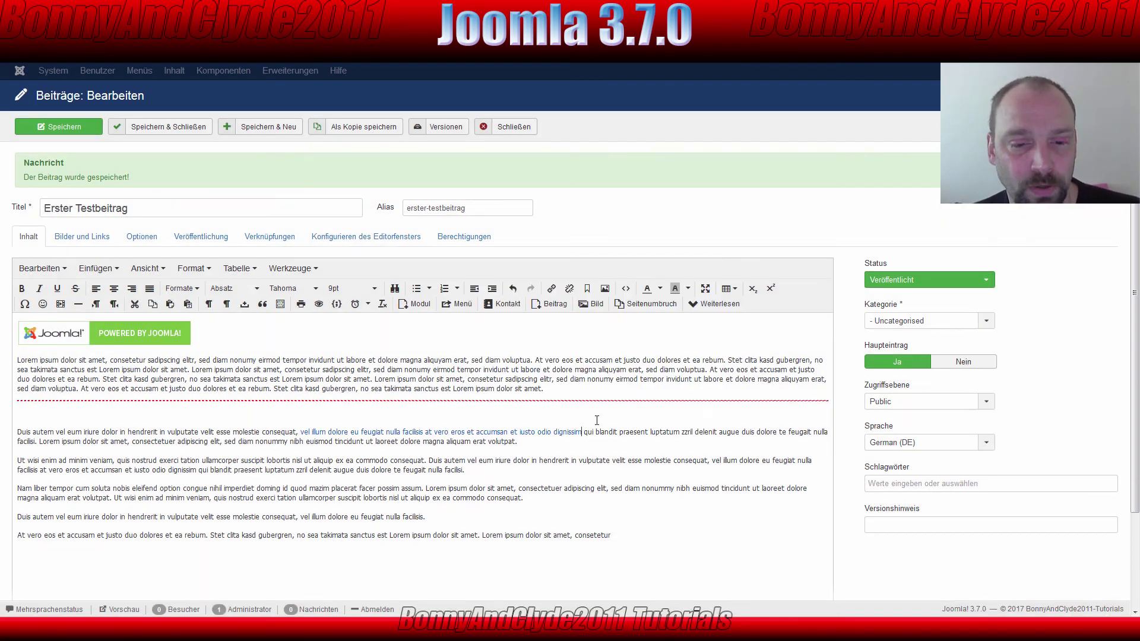
{"action": "left_click", "coordinate": [74, 125]}
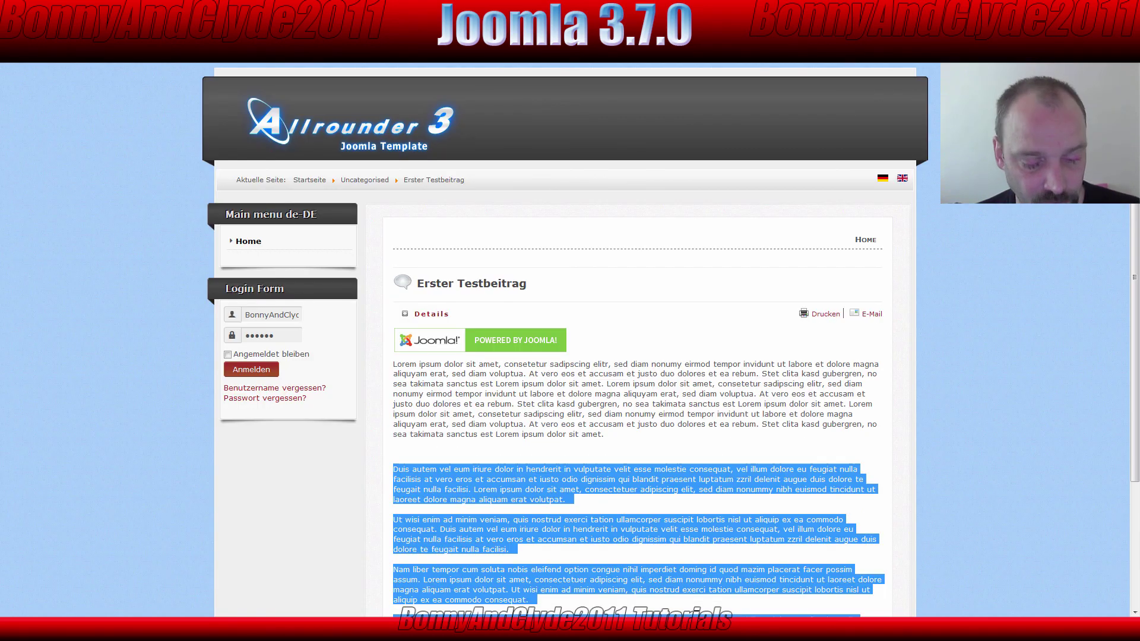
Reload Erster Testbeitrag on the website, test the new link in its second paragraph and close the page it opens
{"action": "left_click", "coordinate": [643, 371]}
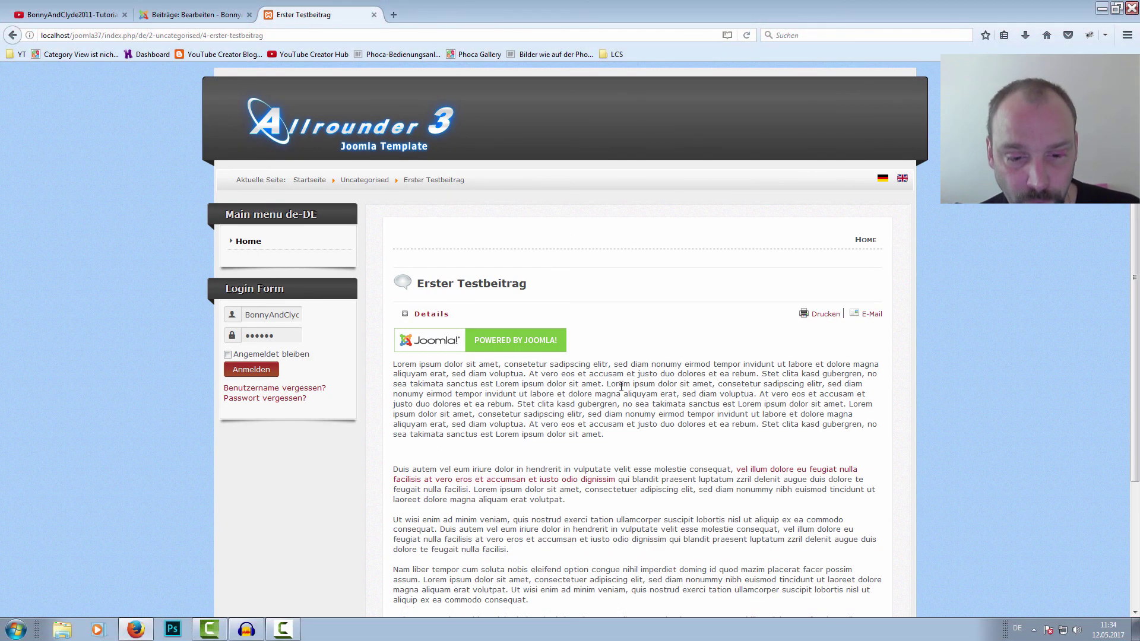
{"action": "scroll", "coordinate": [643, 371], "scroll_direction": "down", "scroll_amount": 1}
{"action": "scroll", "coordinate": [643, 371], "scroll_direction": "down", "scroll_amount": 2}
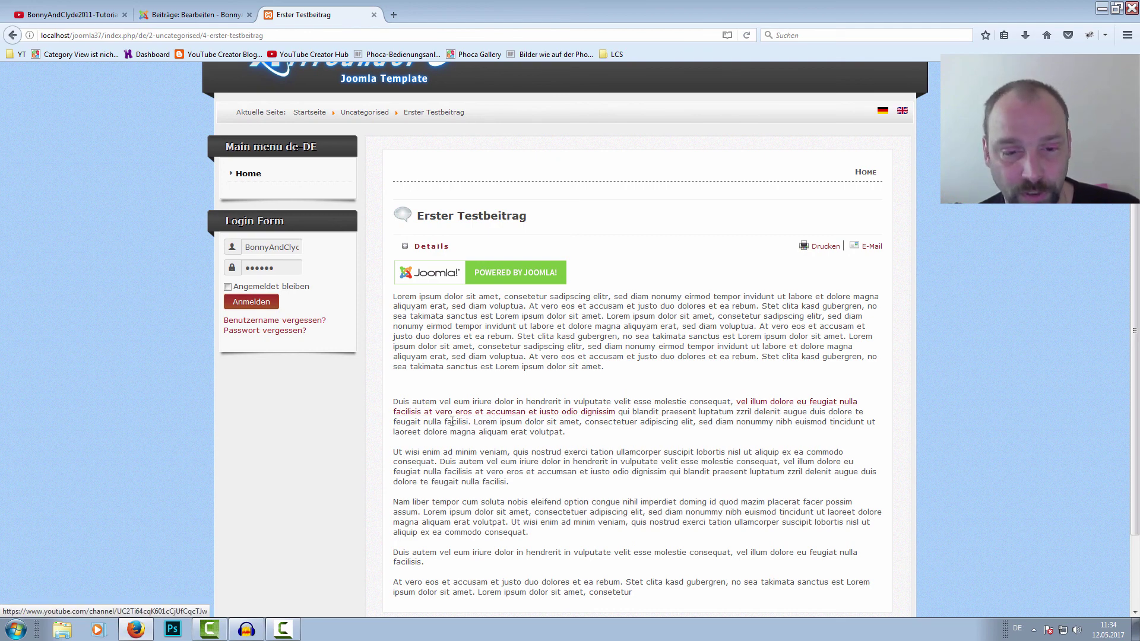
{"action": "left_click", "coordinate": [499, 417]}
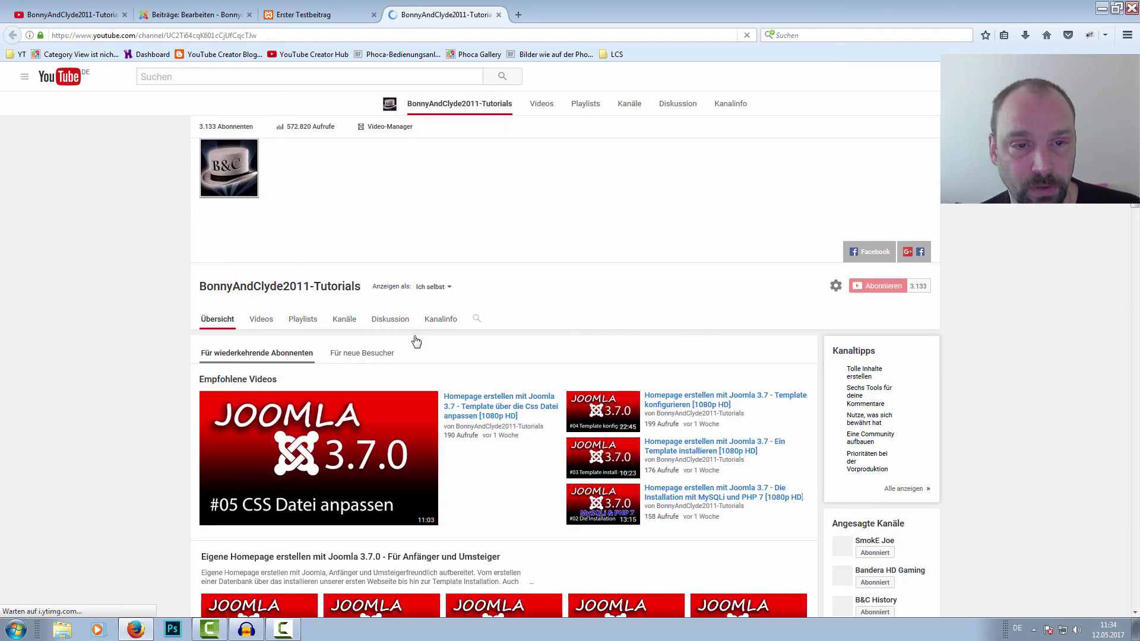
{"action": "middle_click", "coordinate": [453, 15]}
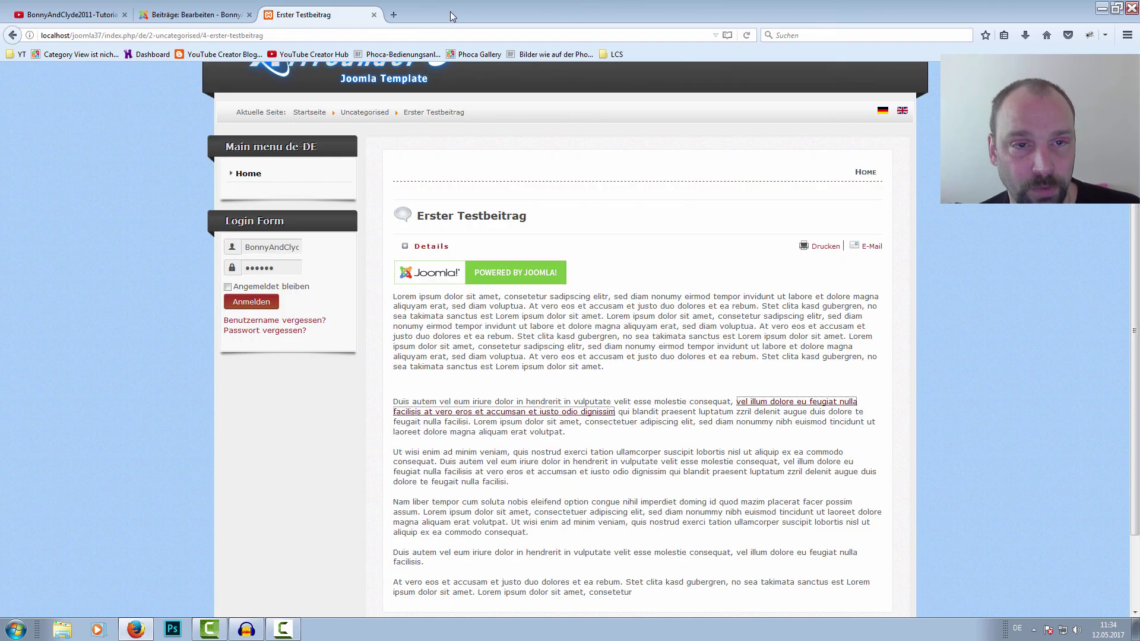